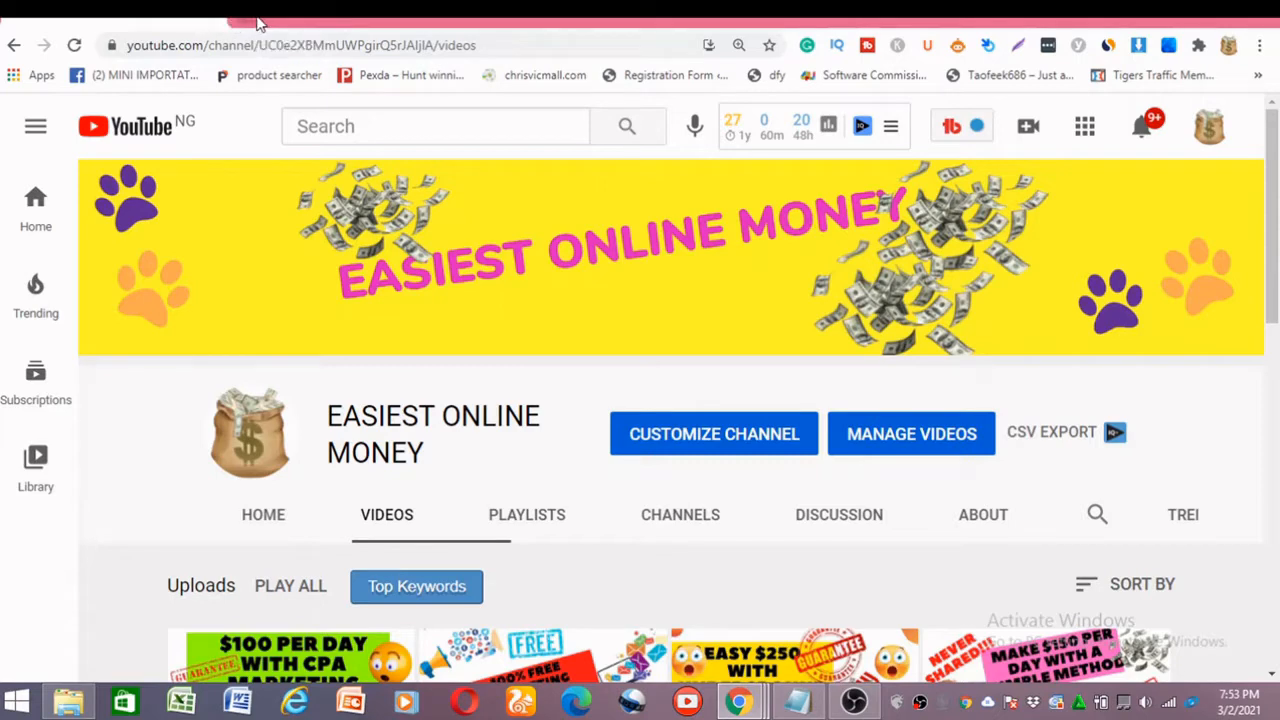
Open lemonads.com in a new browser tab and dismiss the cookie notice.
click(252, 18)
click(257, 43)
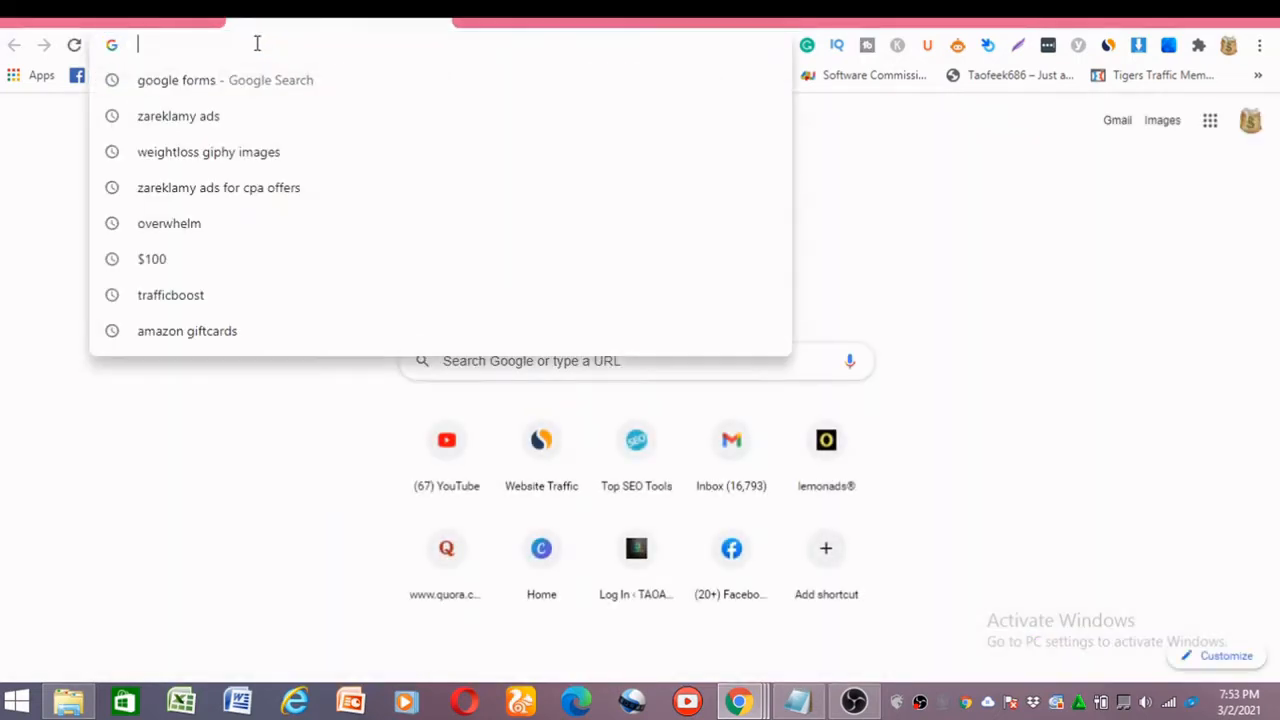
text(LEmonads.com)
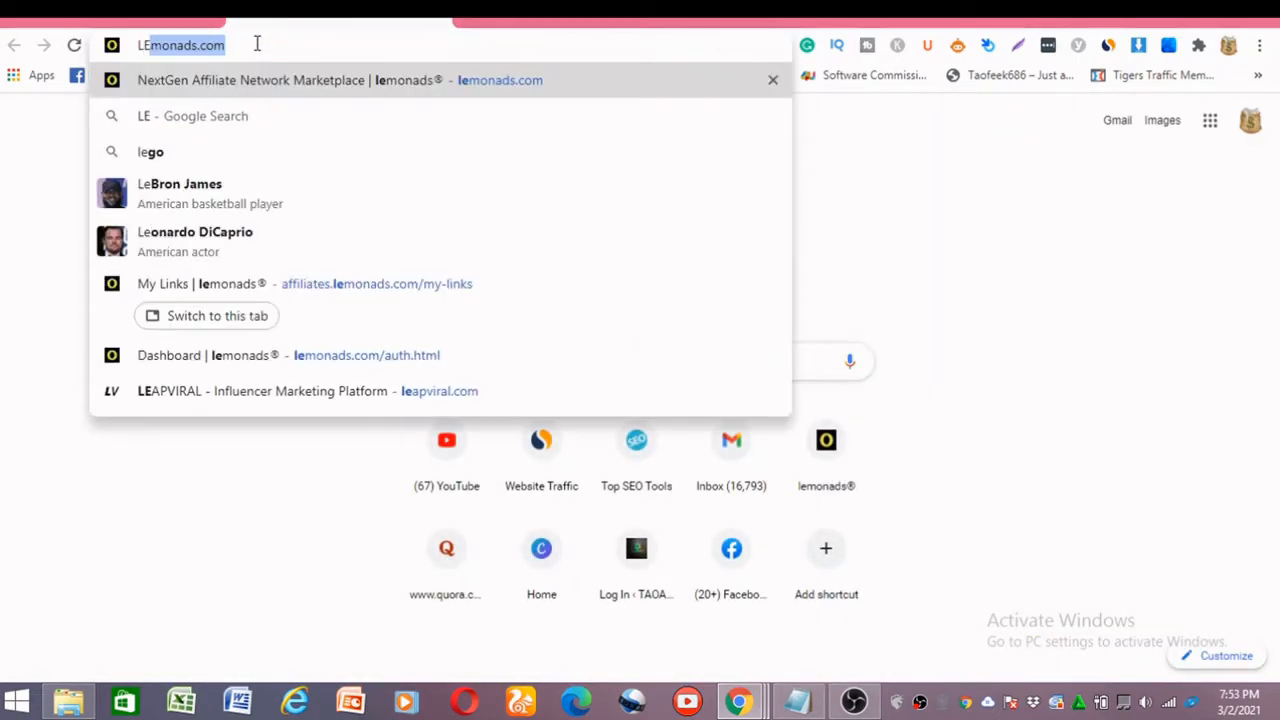
key(Return)
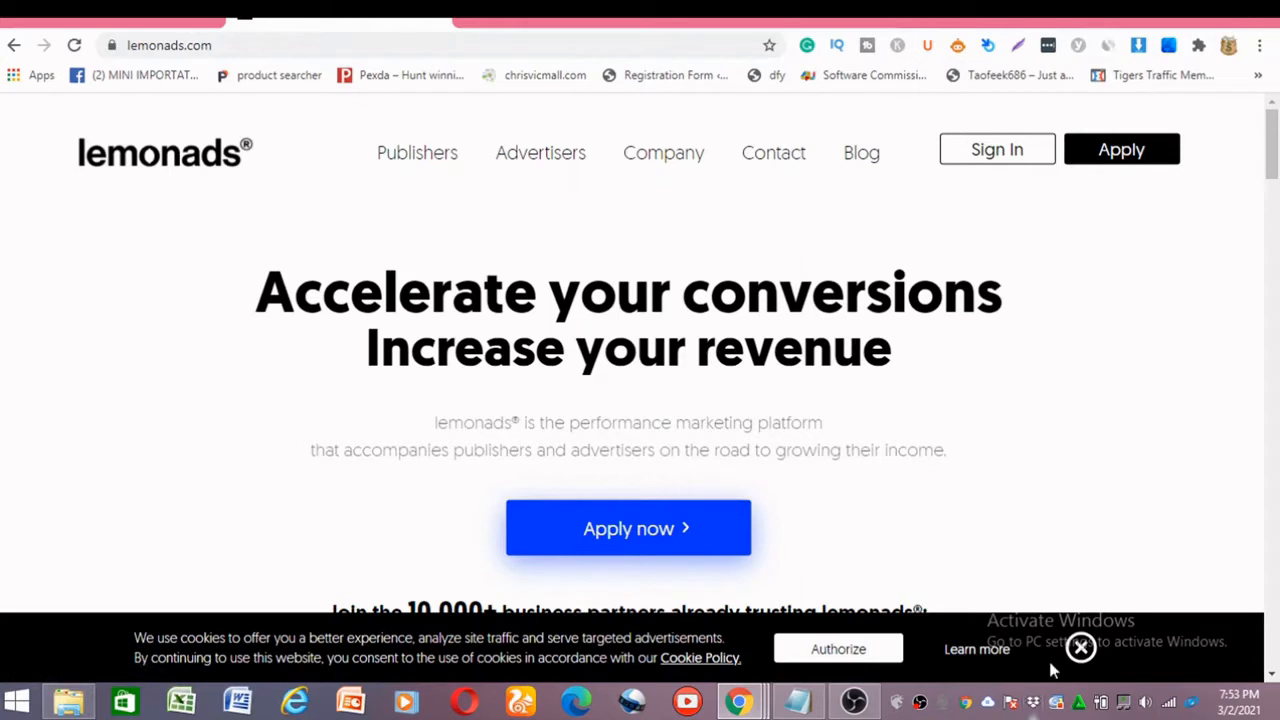
click(1081, 648)
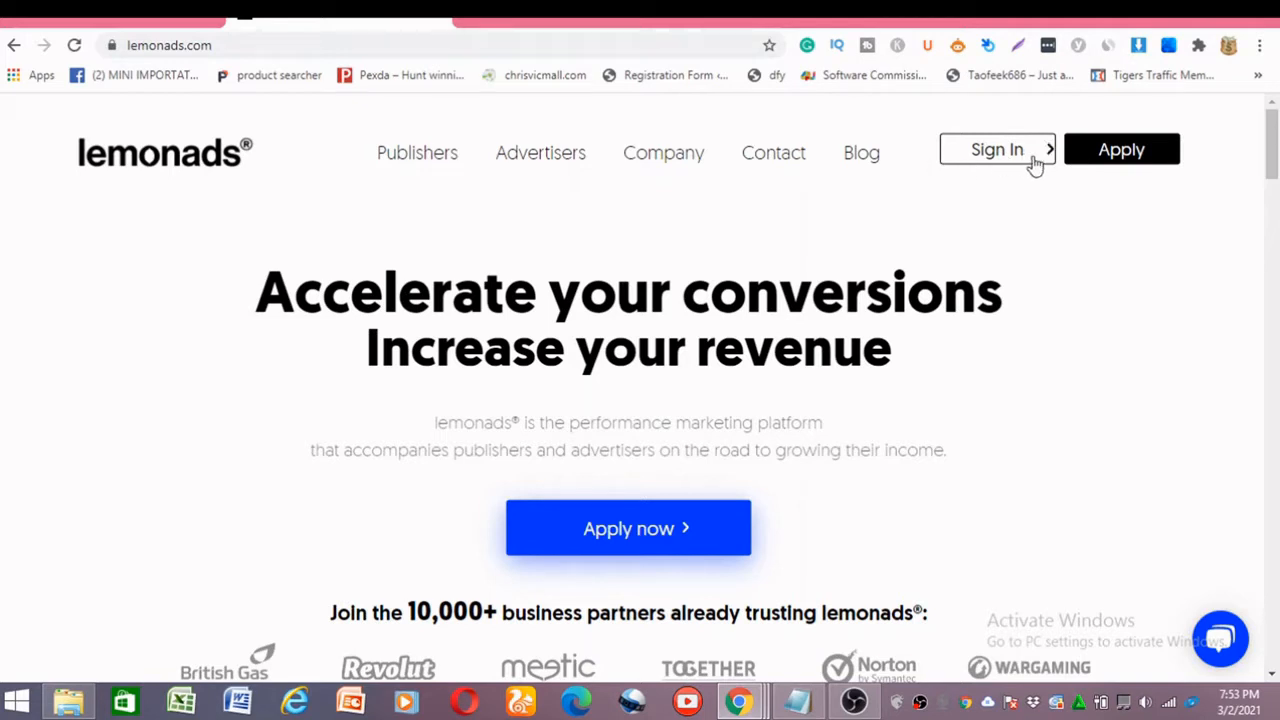
Sign in to the lemonads affiliate account and look over the dashboard's new offers and key metrics.
click(977, 155)
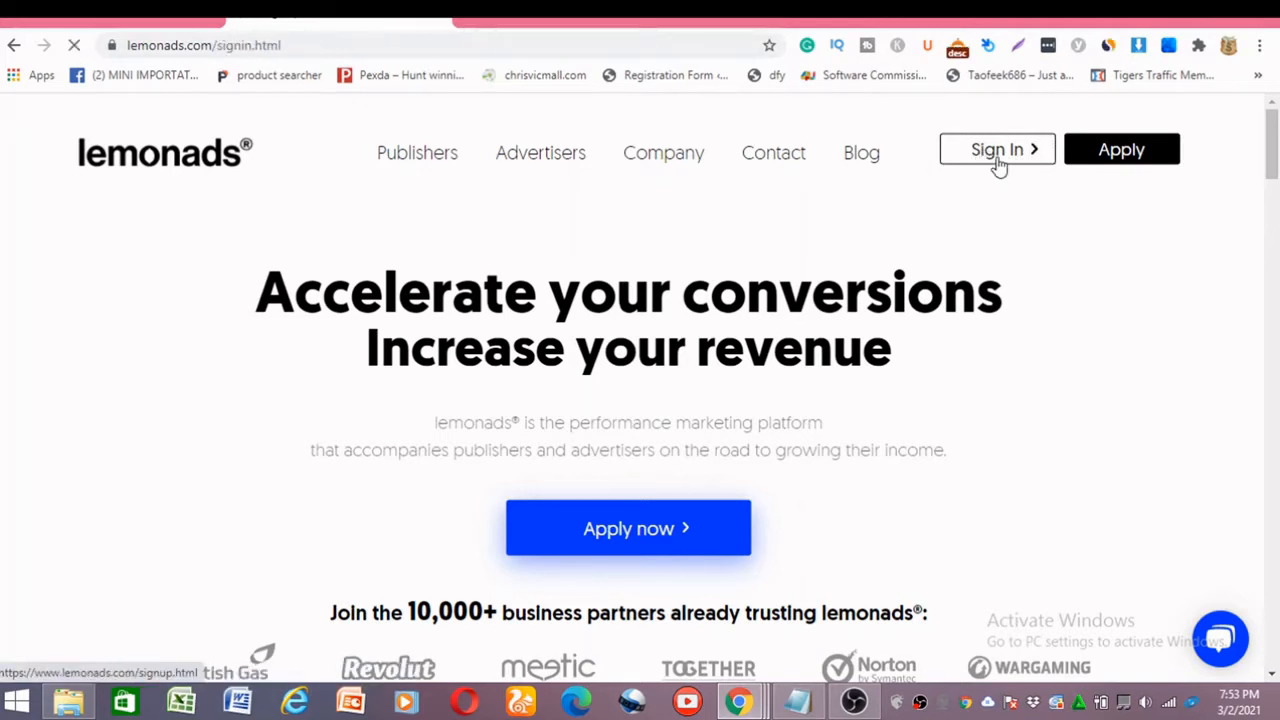
click(625, 618)
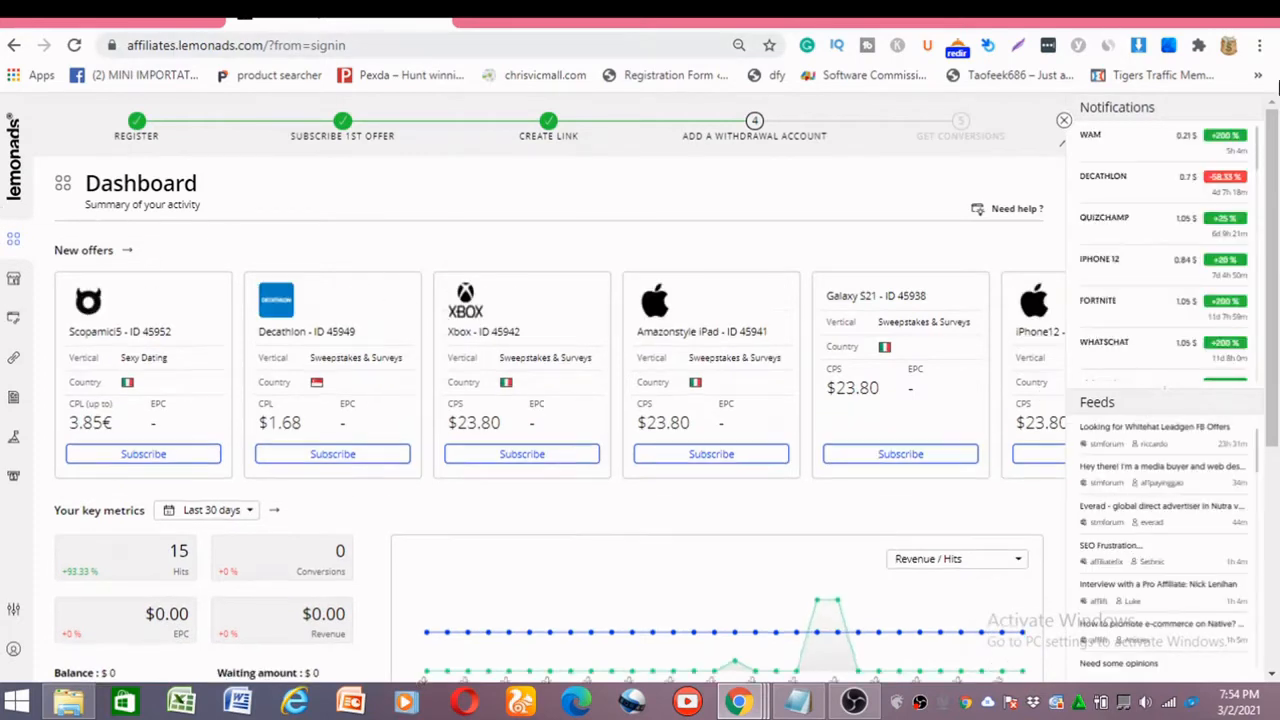
scroll(110, 292, down, 2)
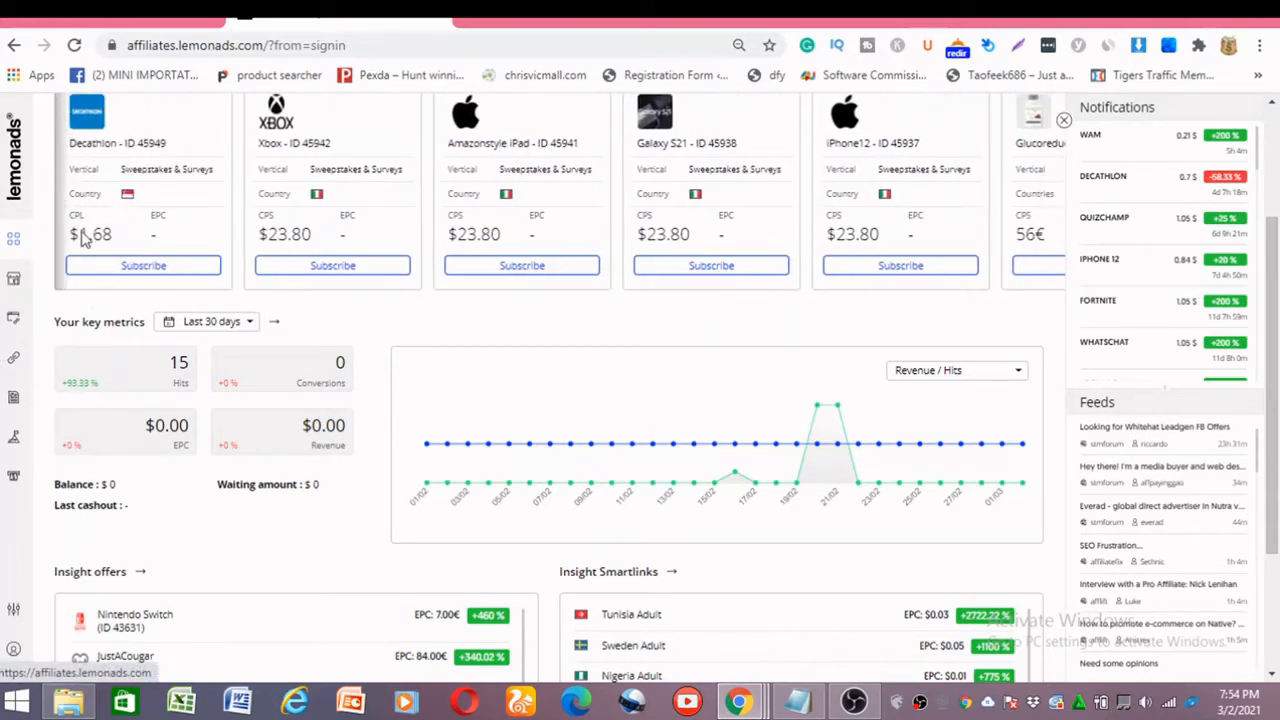
scroll(150, 240, up, 2)
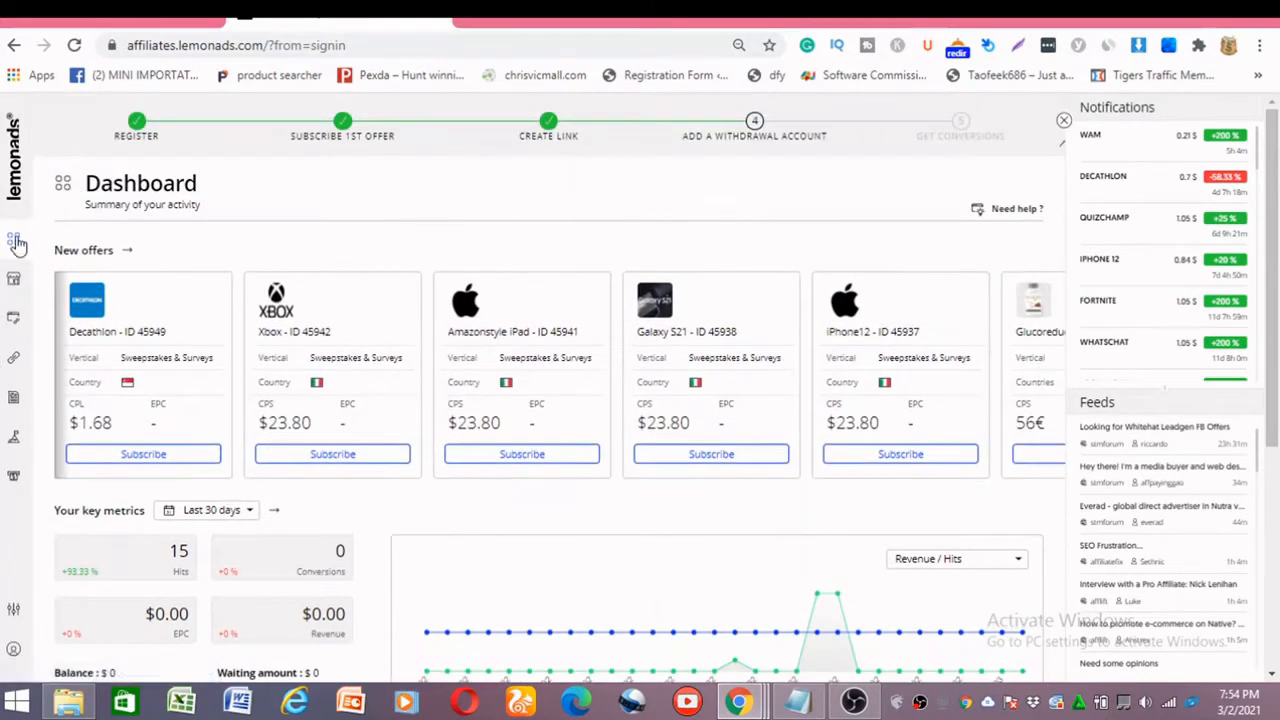
Check the Amazon sweepstakes tracking links under My Links and the saved link in the giftcard Notepad file.
click(13, 360)
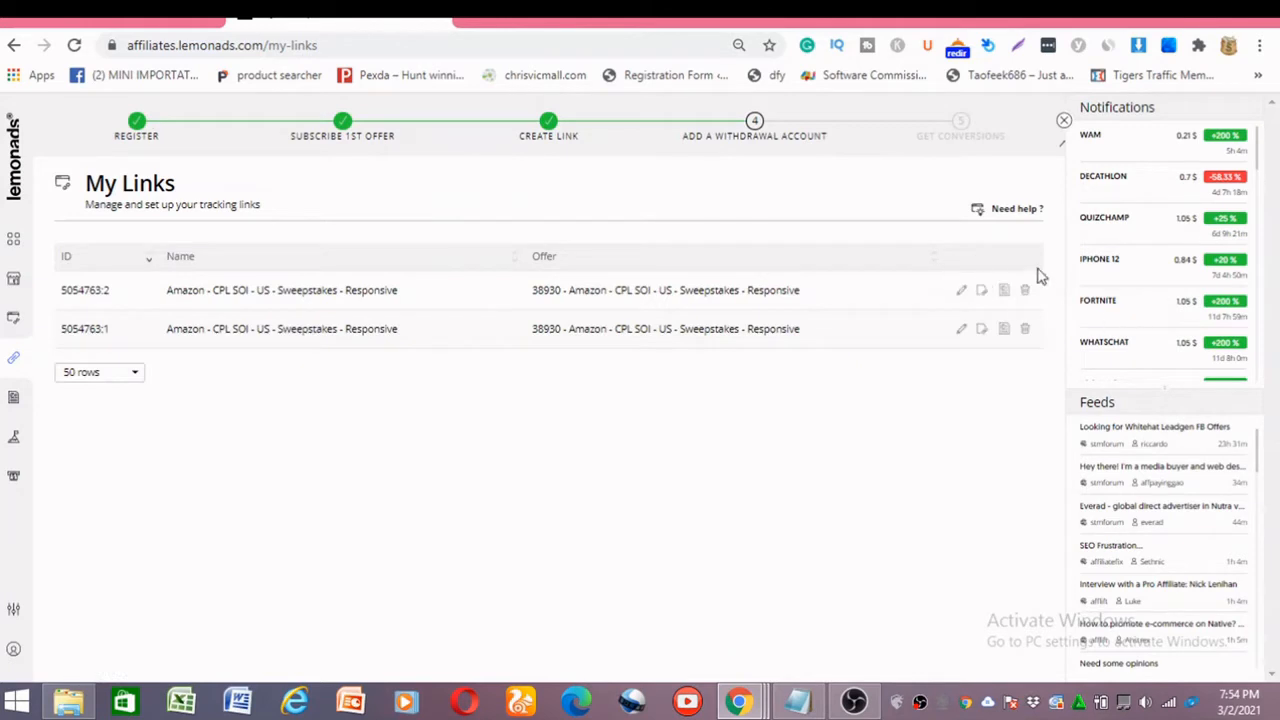
click(981, 290)
click(795, 705)
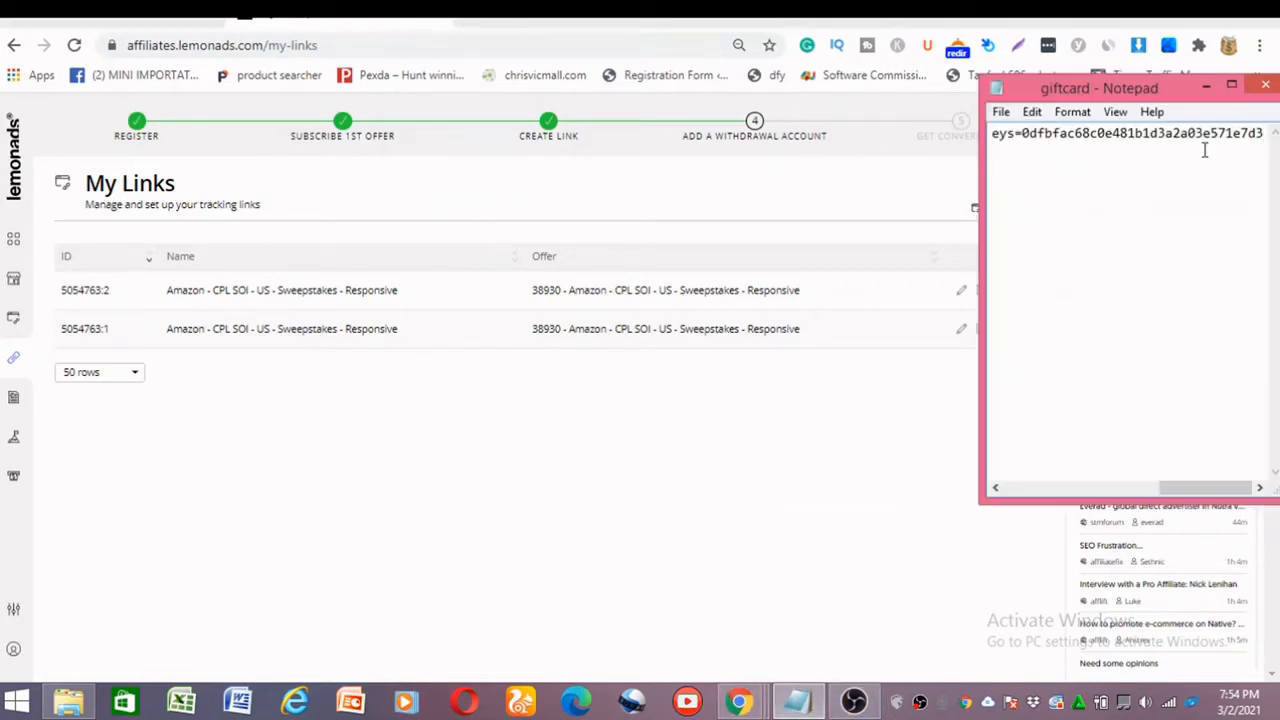
click(1203, 88)
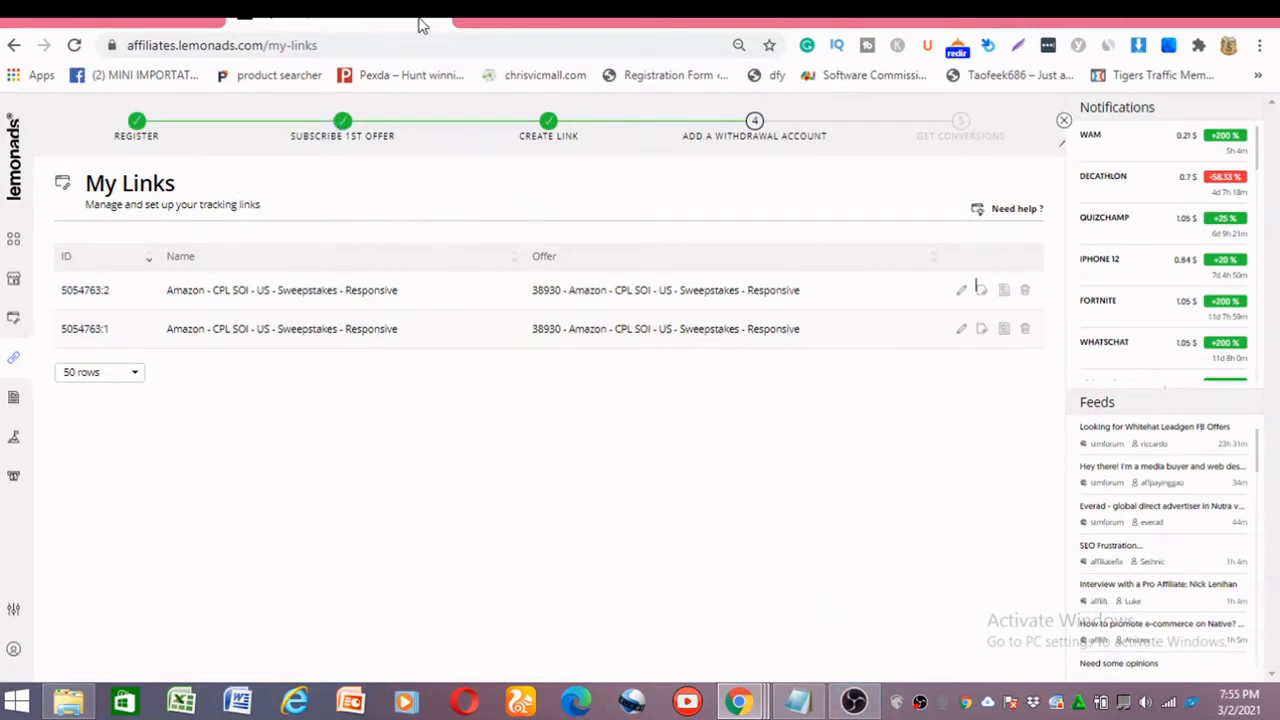
Open the Google Sites home page in a new browser tab.
key(ctrl+t)
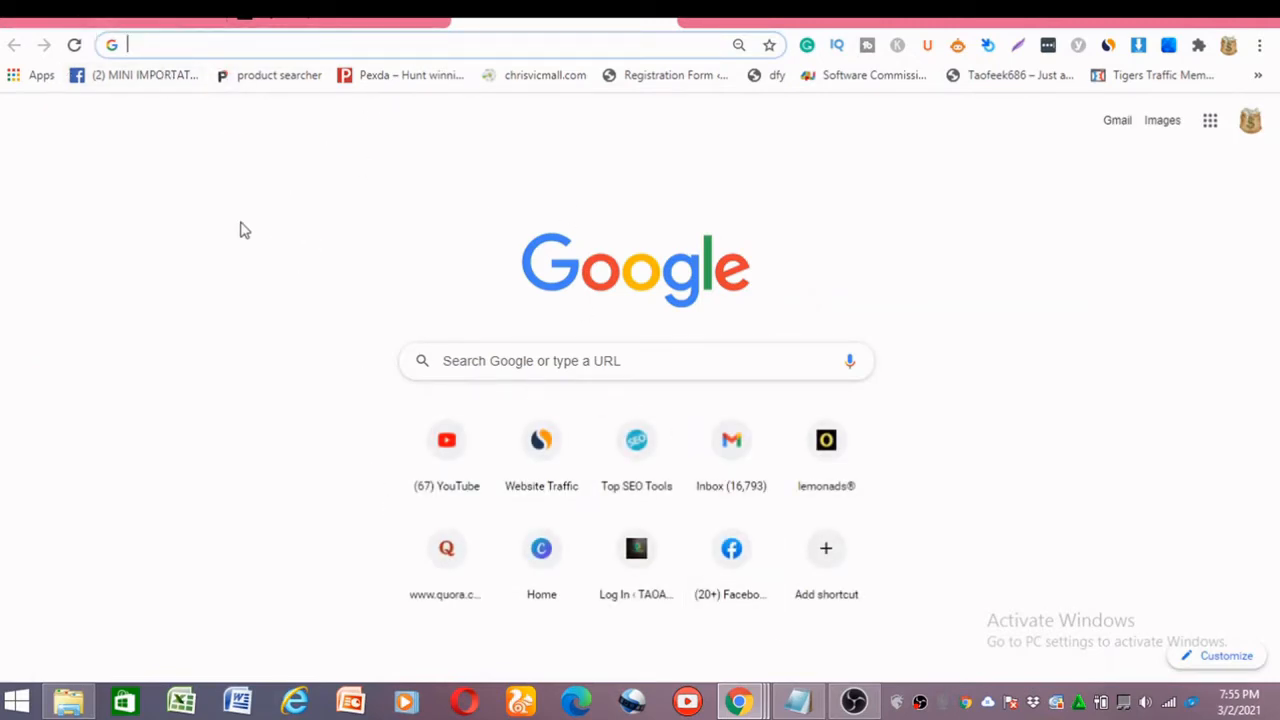
text(SI)
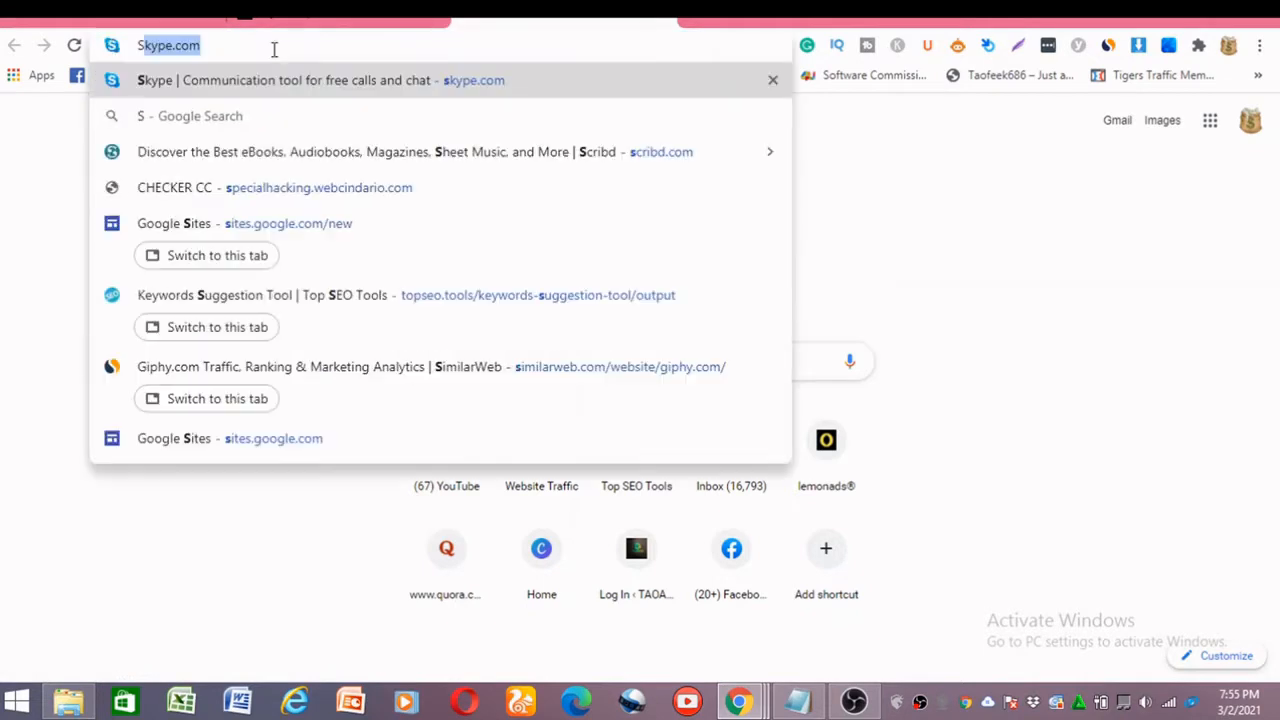
text(TE)
key(Return)
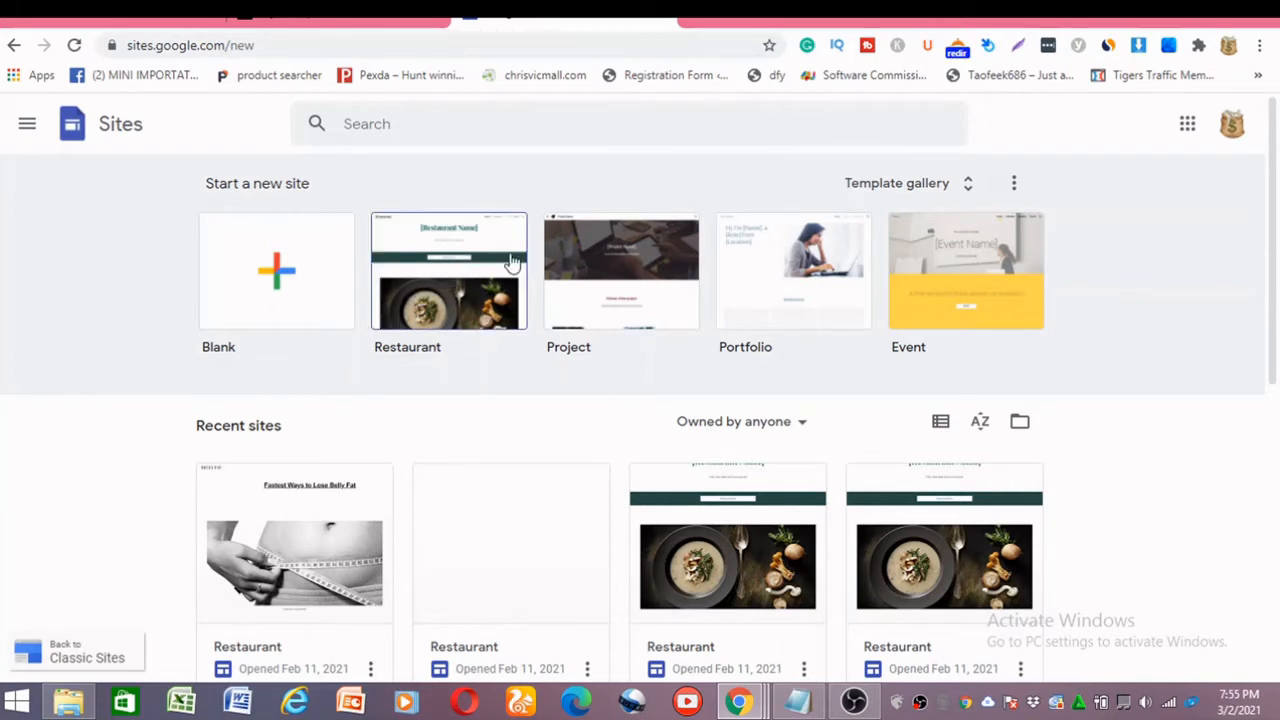
Create a new site from the Restaurant template and review its sections.
click(480, 266)
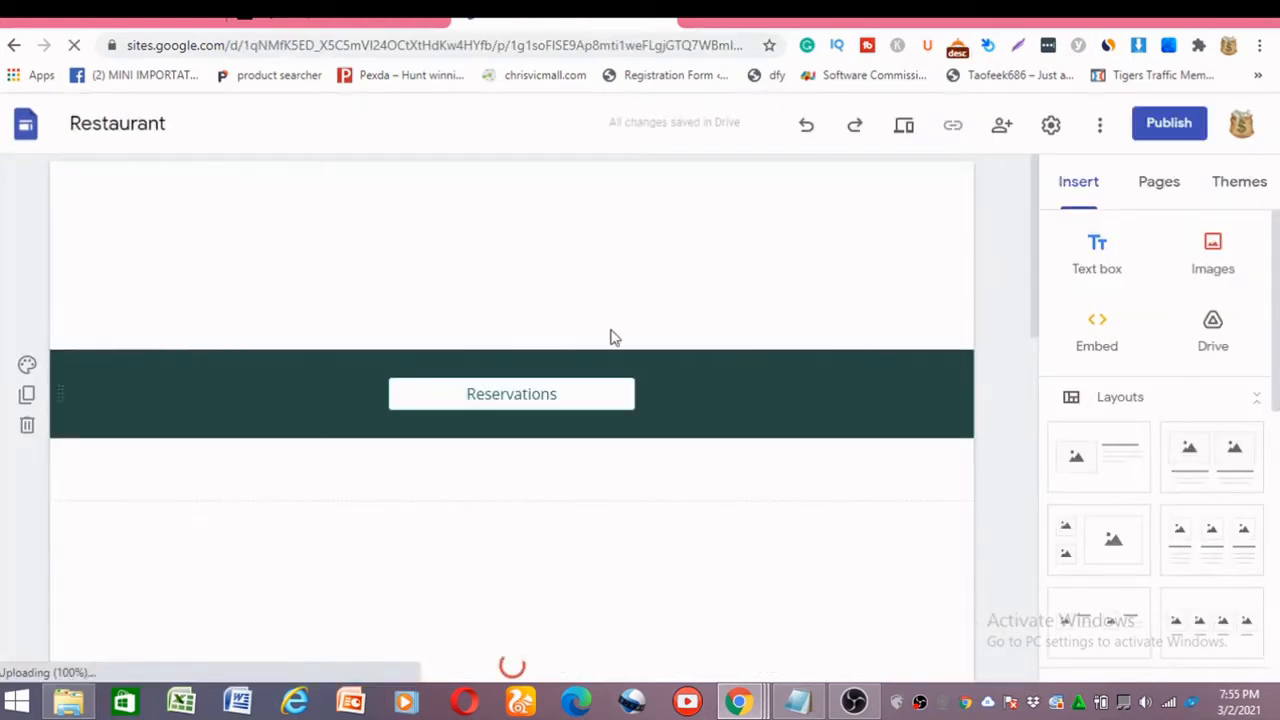
scroll(480, 316, down, 10)
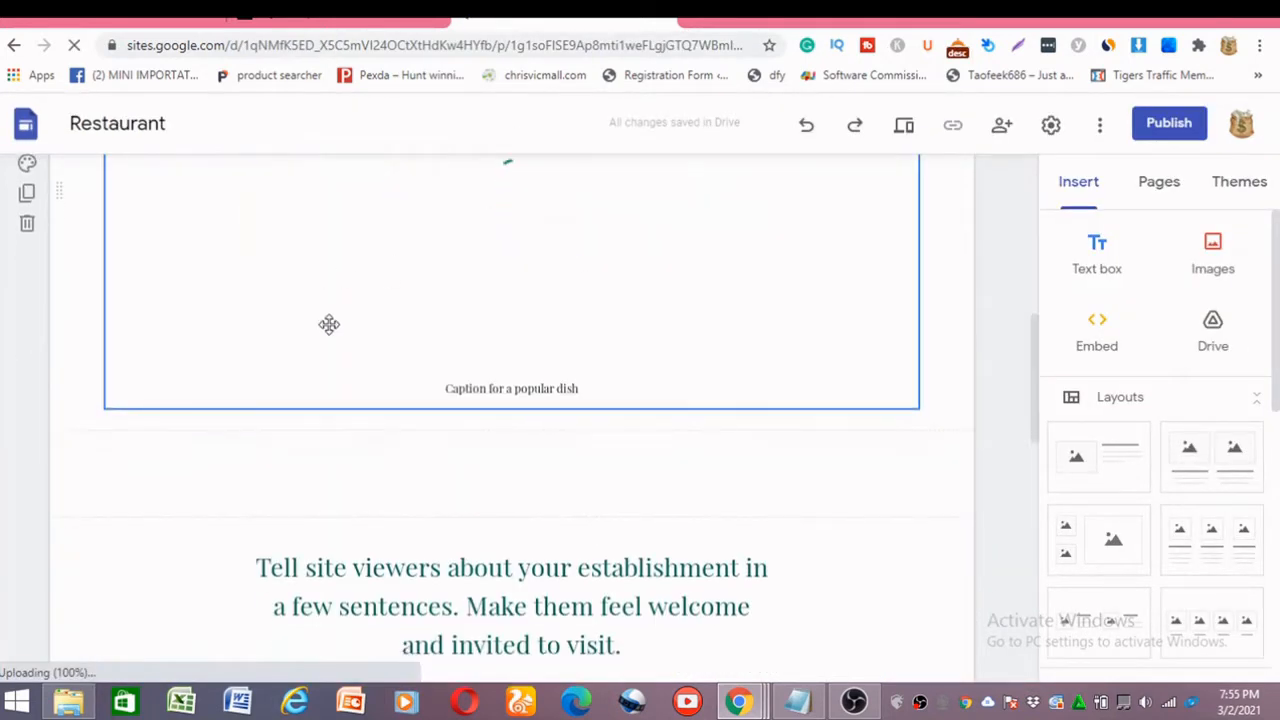
scroll(523, 423, down, 3)
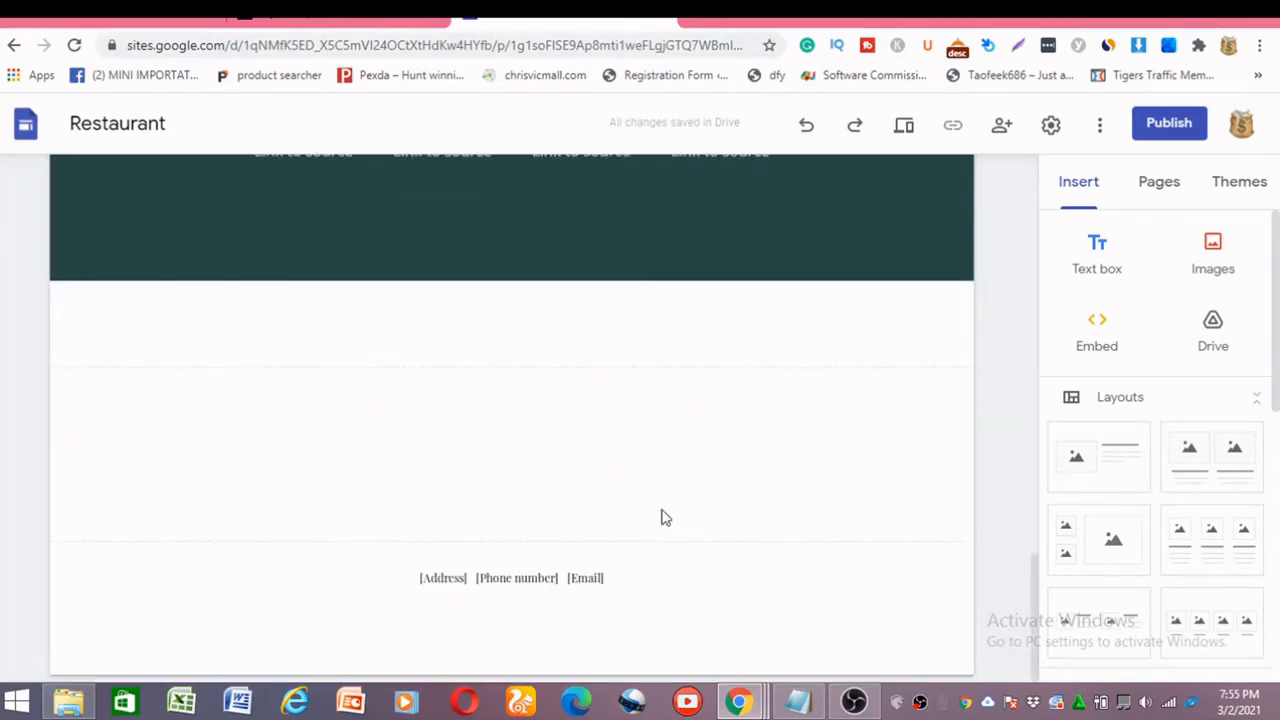
scroll(497, 274, up, 12)
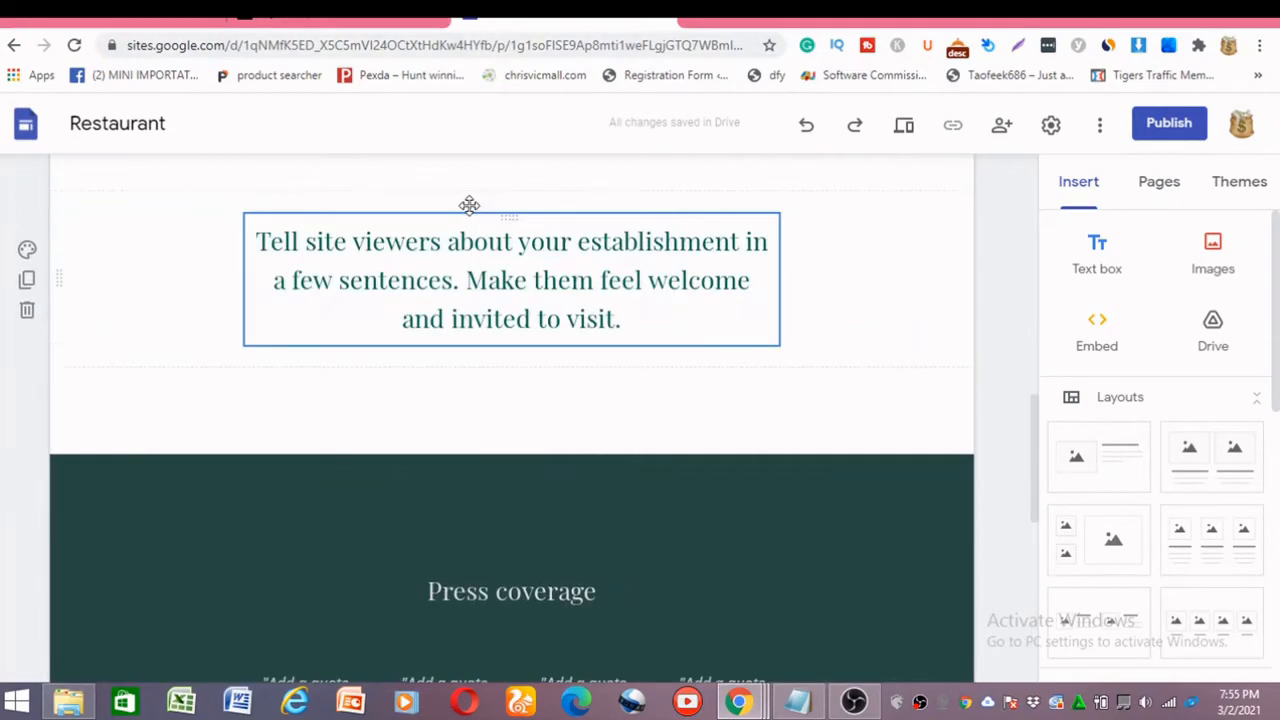
Delete the restaurant name header and the Reservations button section.
click(29, 298)
scroll(20, 317, down, 2)
scroll(12, 283, up, 2)
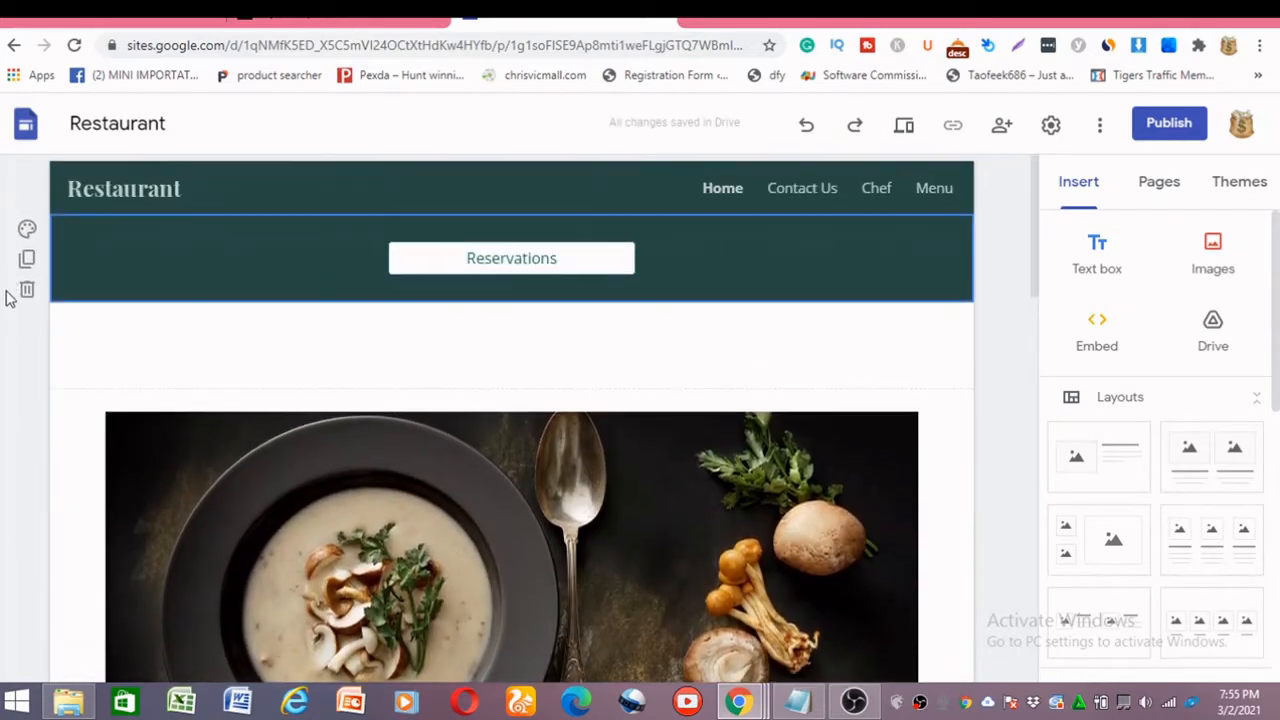
scroll(10, 299, down, 2)
scroll(22, 314, up, 2)
scroll(22, 300, up, 1)
click(27, 289)
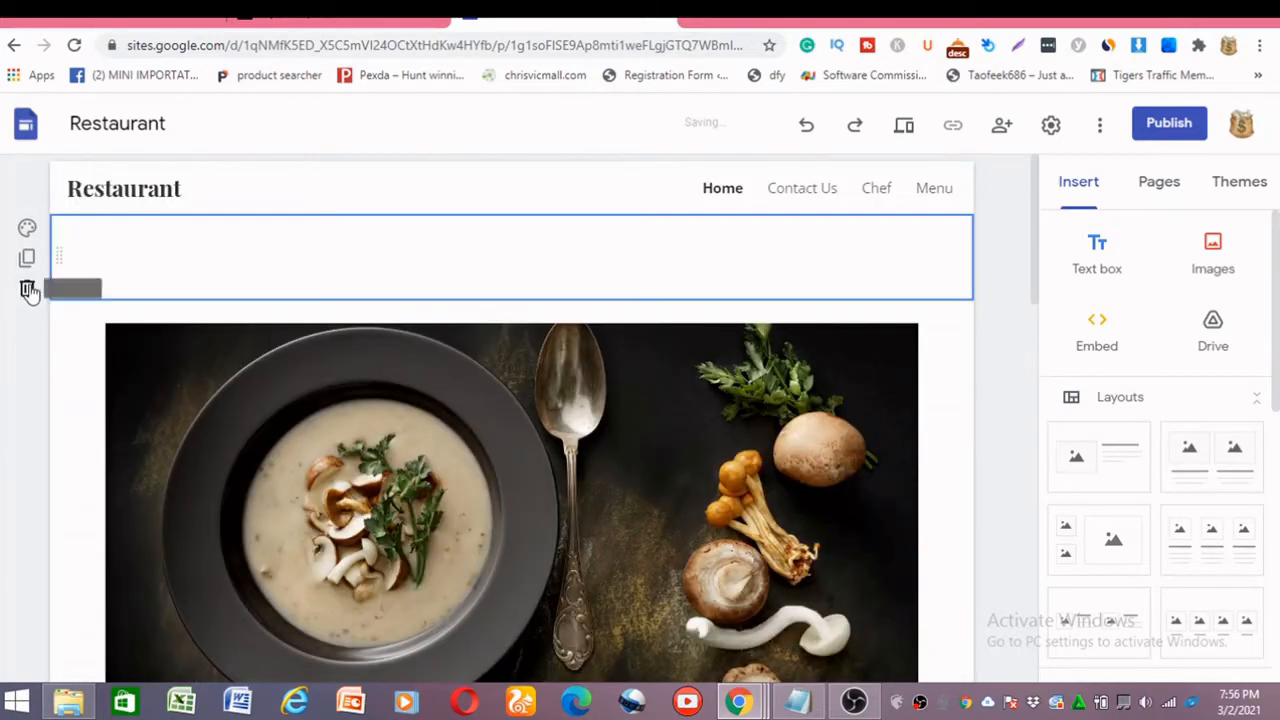
Delete the popular dish image section and the establishment description section beneath it.
scroll(82, 296, down, 2)
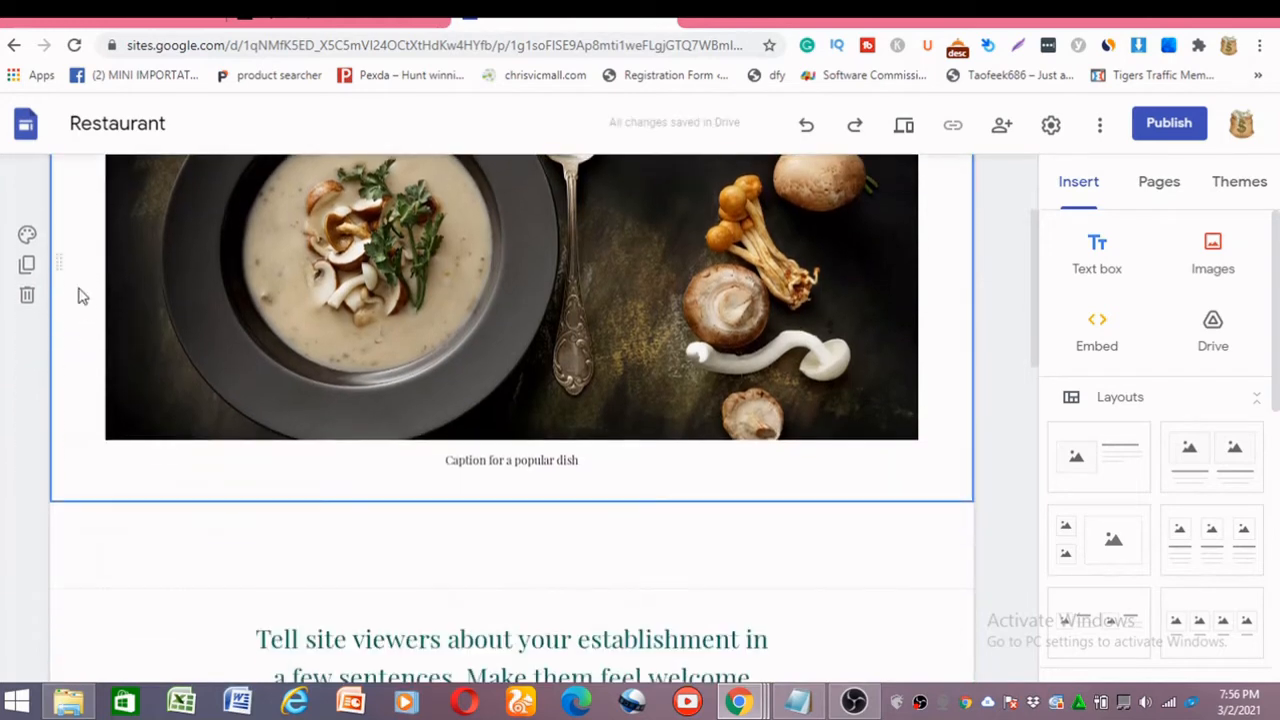
click(26, 296)
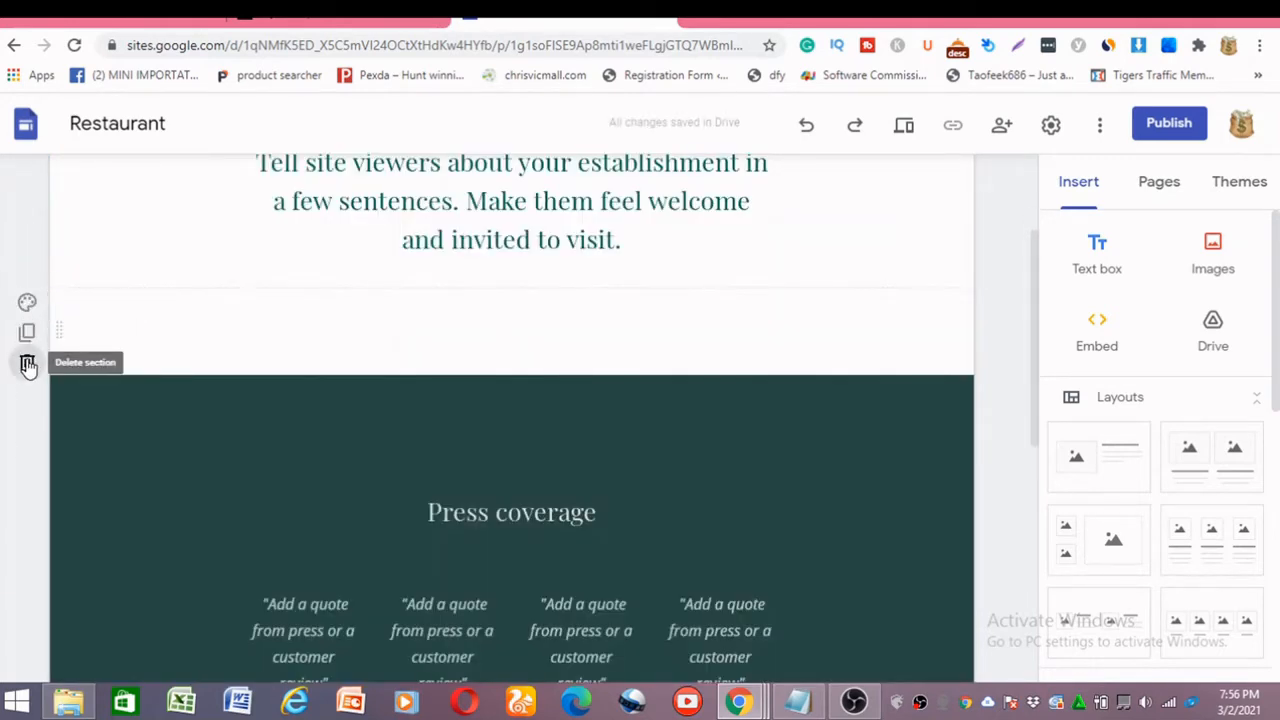
click(27, 271)
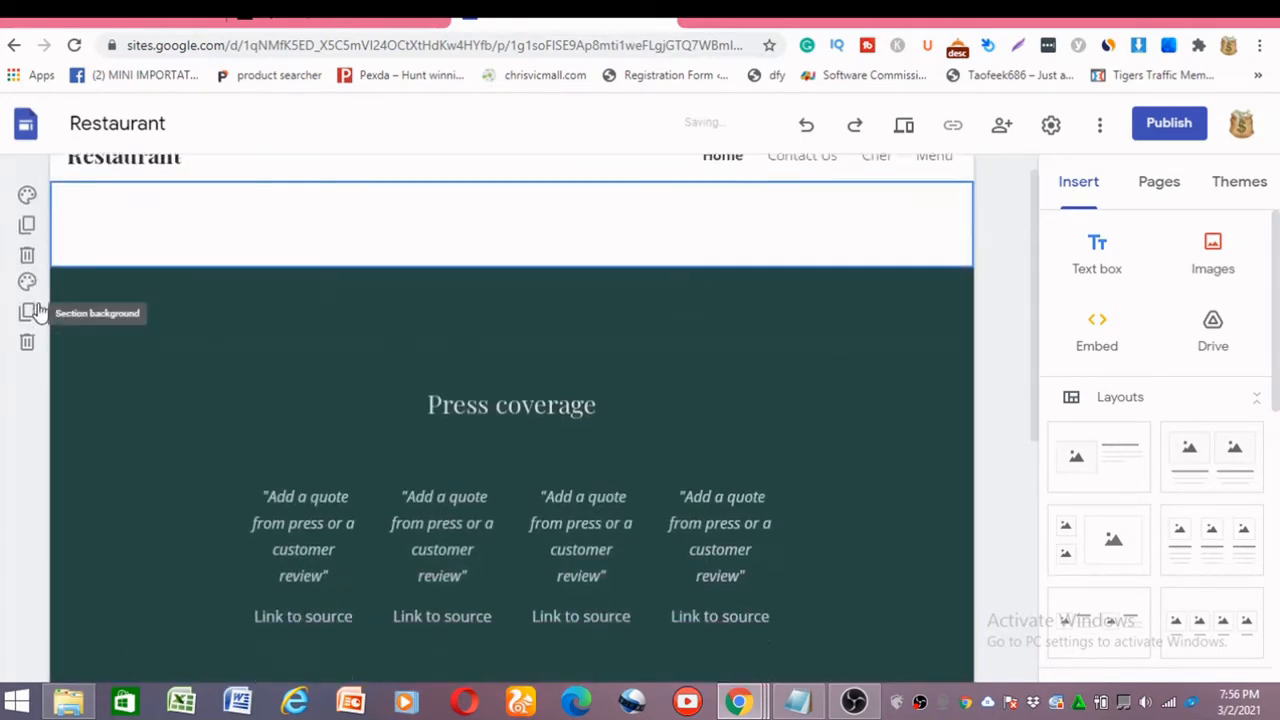
click(27, 281)
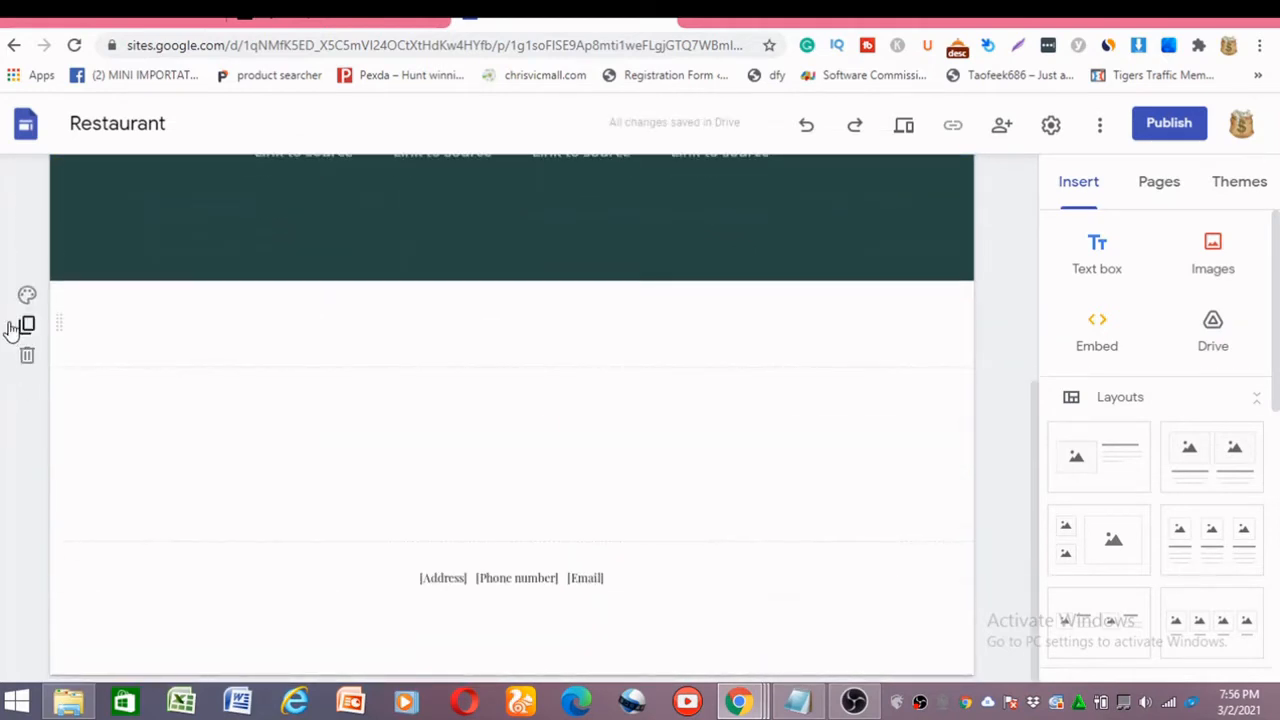
Delete the press coverage content and leftover blank sections, and hide the page footer.
click(27, 289)
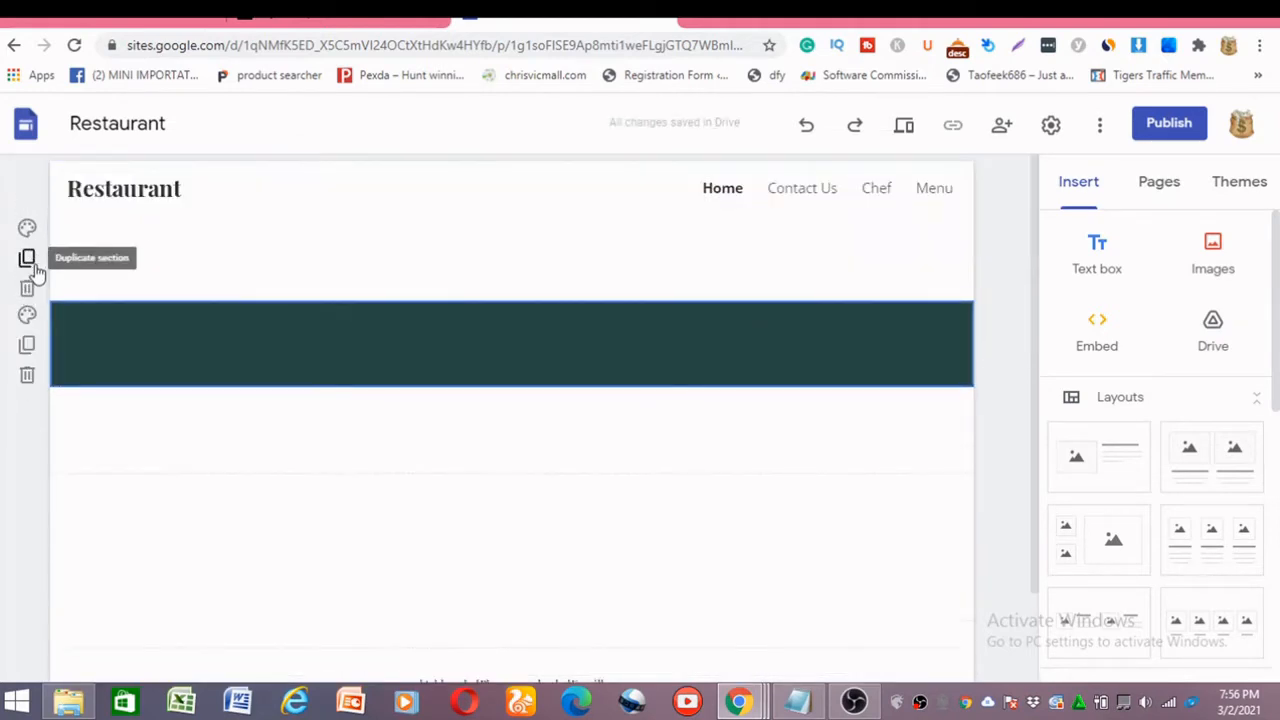
click(27, 376)
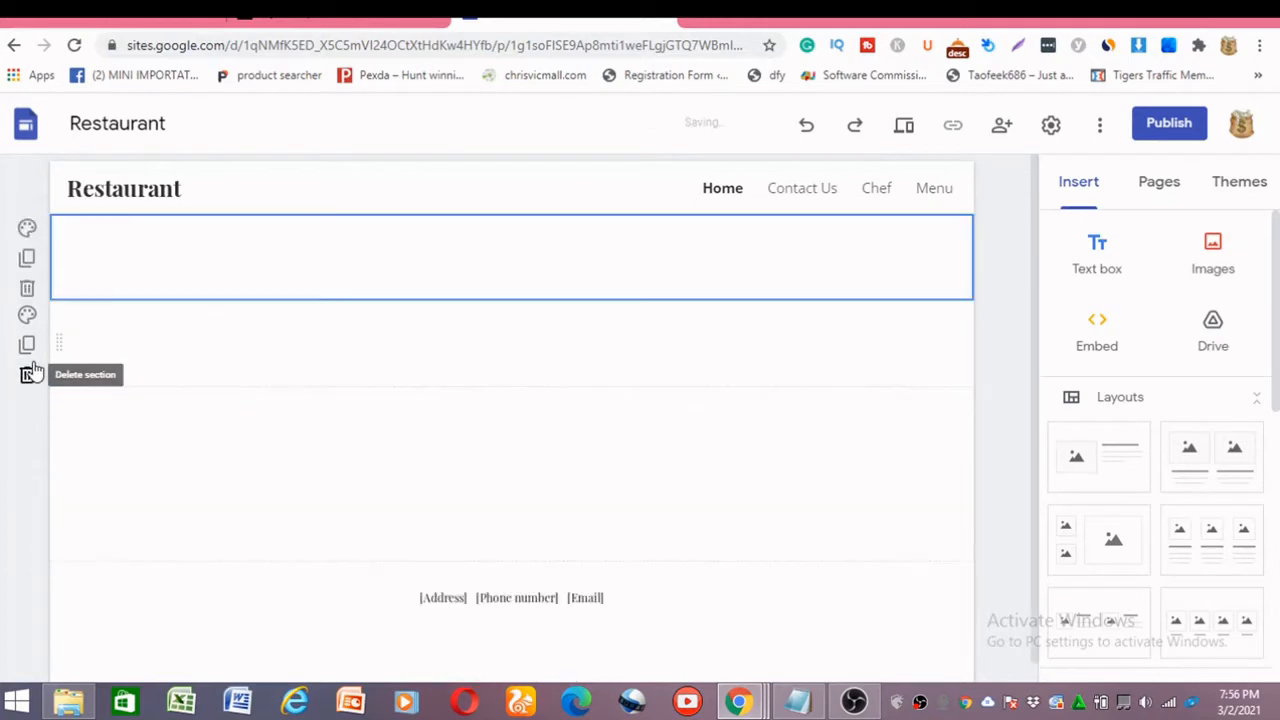
click(27, 291)
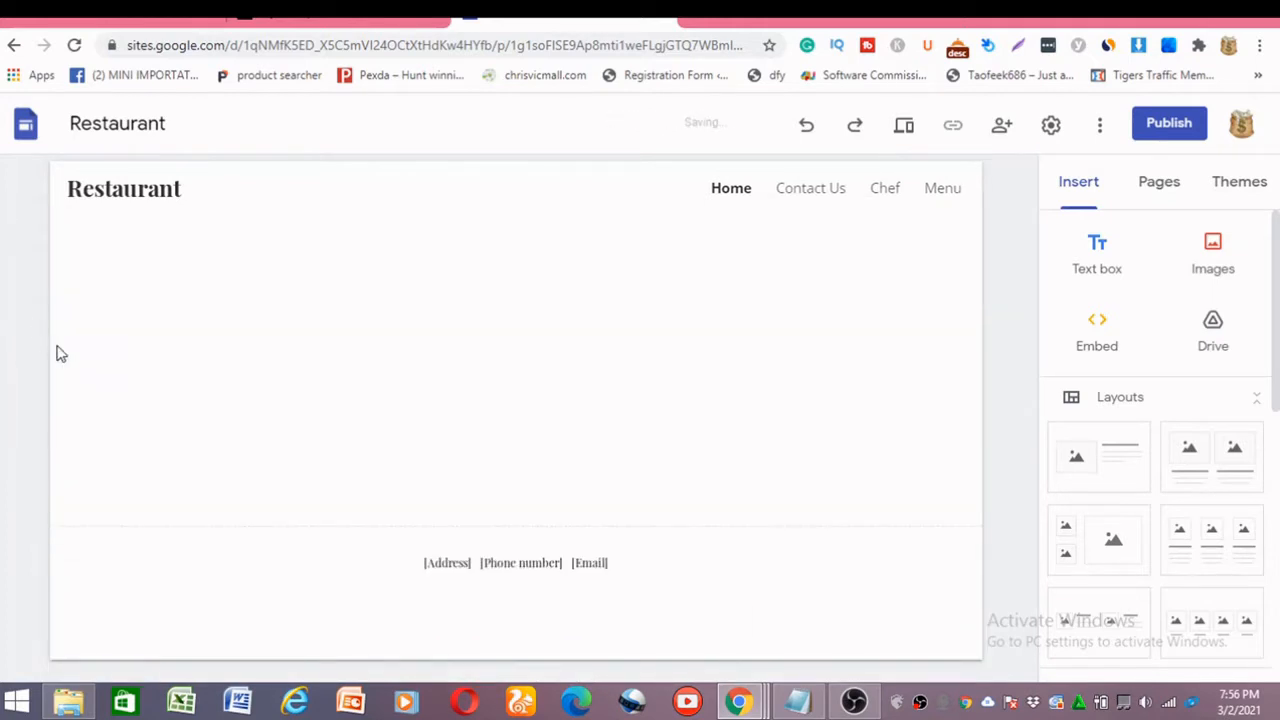
mouse_move(415, 565)
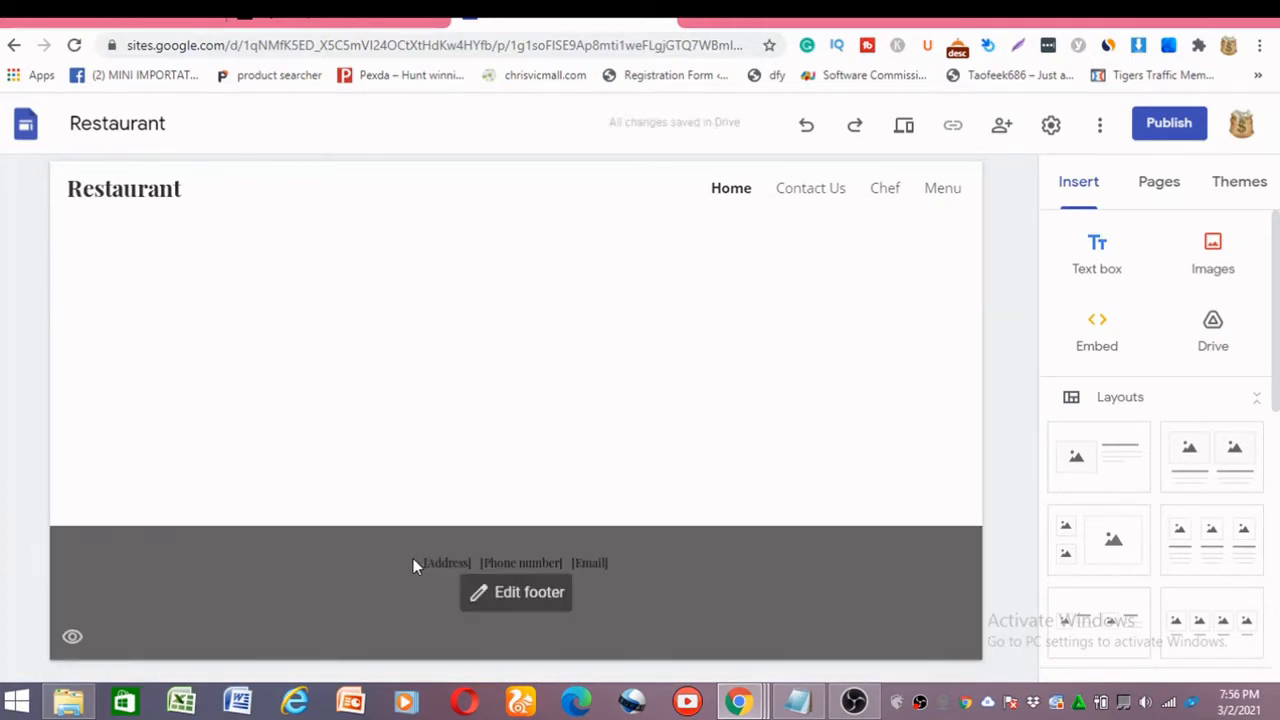
click(72, 637)
Replace the site name in the page header with "FREE GIFT CARD".
mouse_move(204, 170)
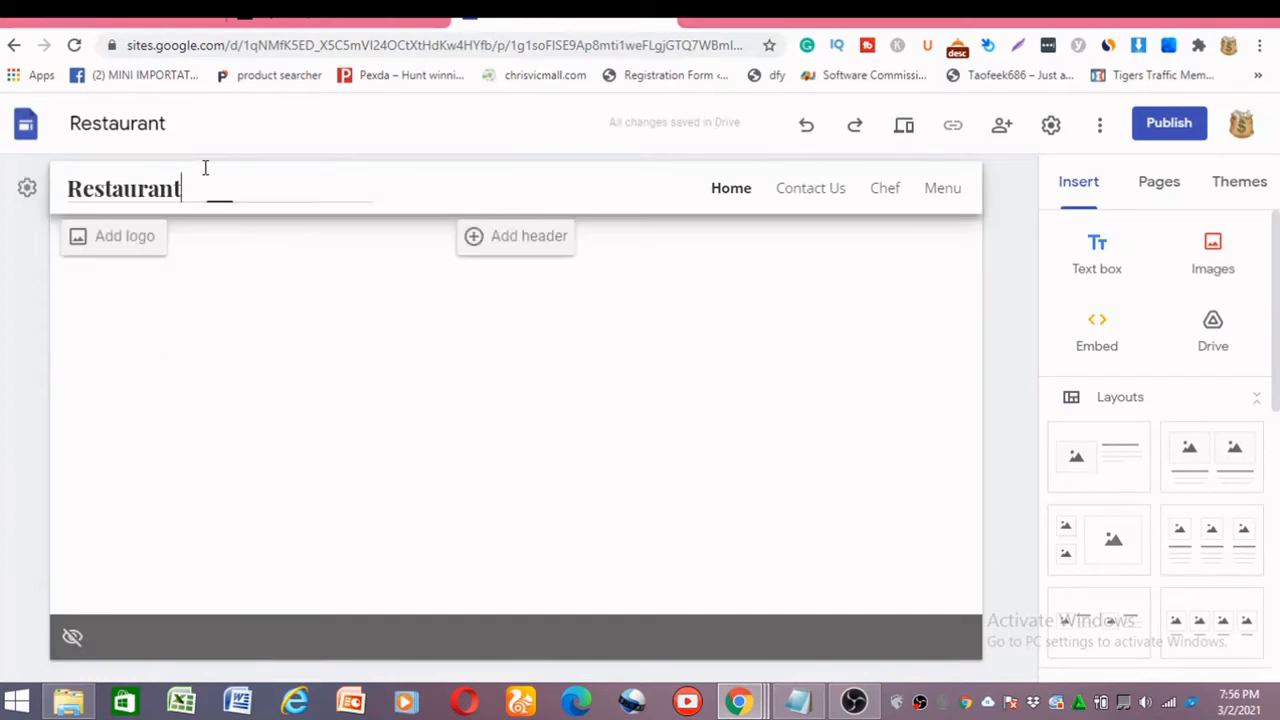
key(BackSpace)
key(BackSpace)
key(BackSpace)
key(BackSpace)
key(BackSpace)
key(BackSpace)
key(BackSpace)
key(BackSpace)
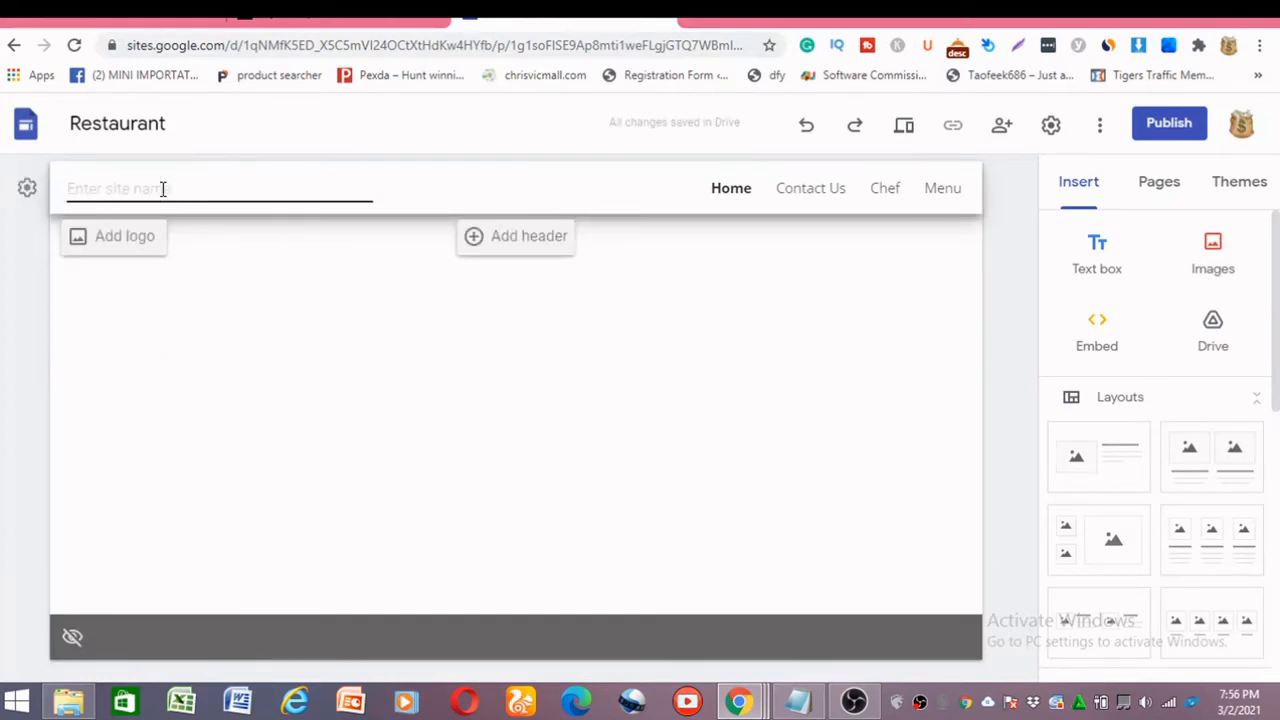
text(FREE GIFT)
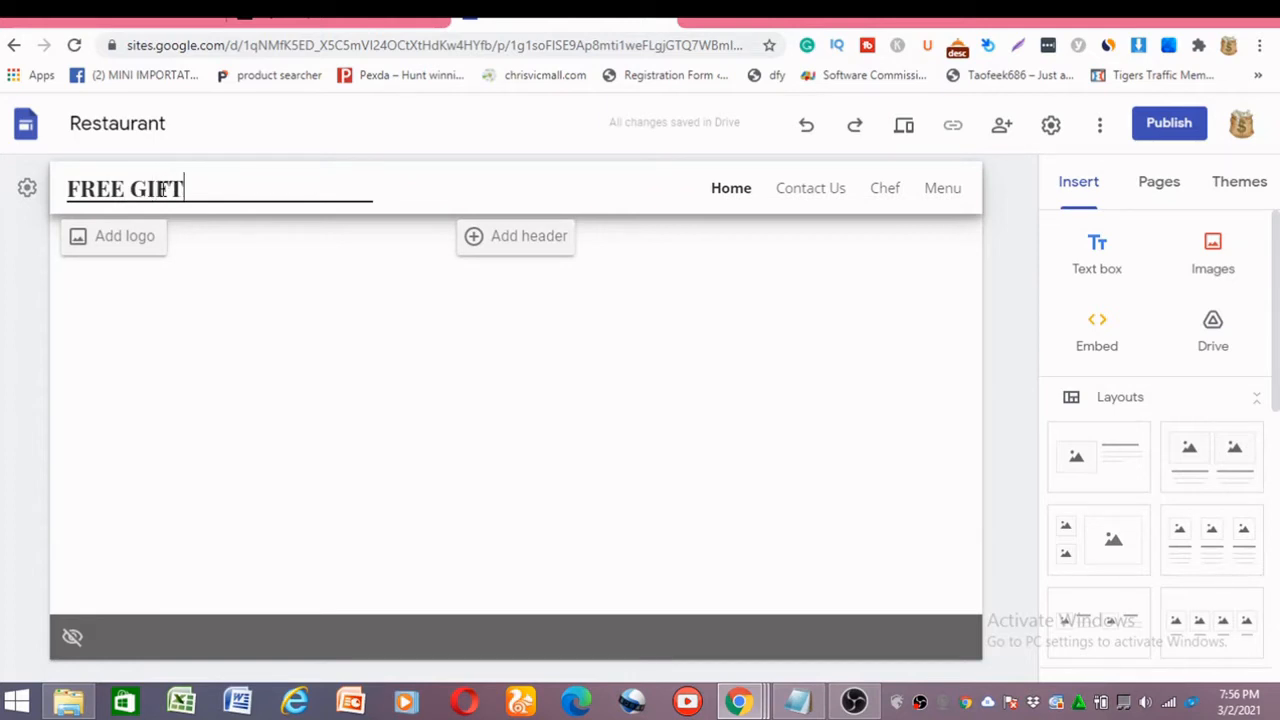
text( CARD)
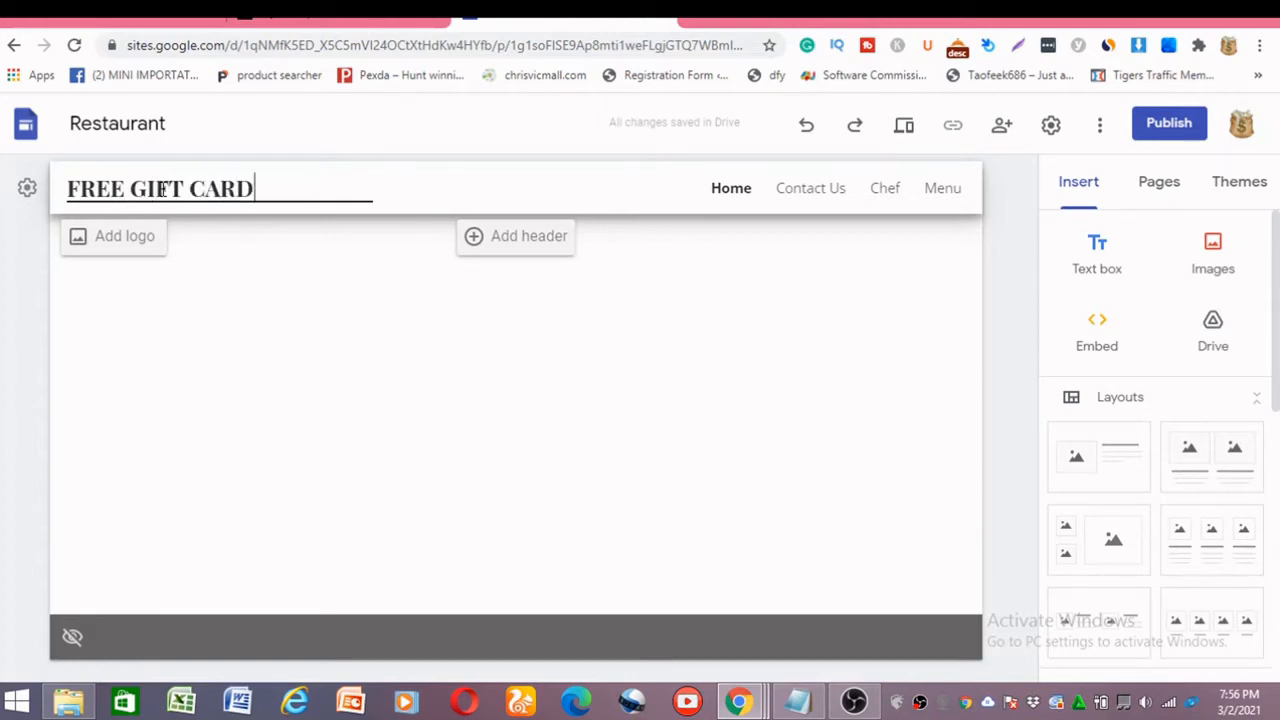
click(347, 260)
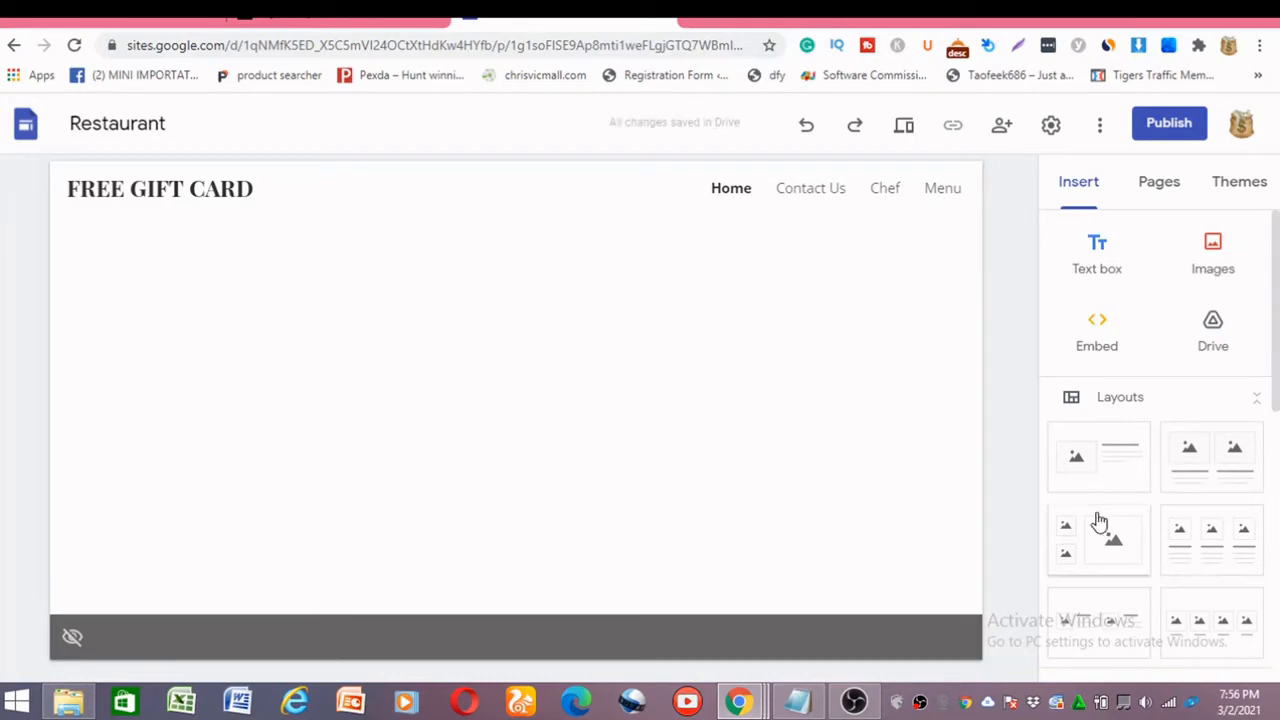
Insert the layout with a single image placeholder beside a heading and body text.
click(1094, 479)
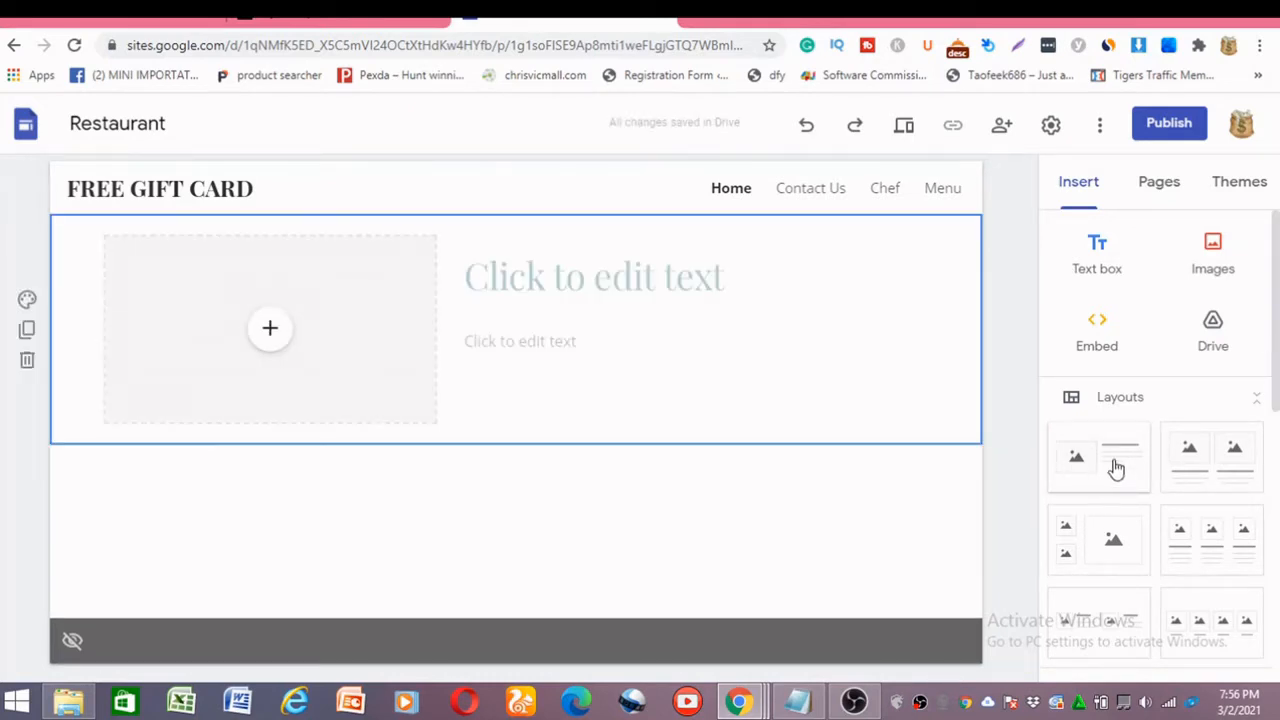
Fill the image placeholder with the Google image search photo of three hanging Amazon gift cards, searching for "amazon gift card".
click(268, 334)
click(337, 428)
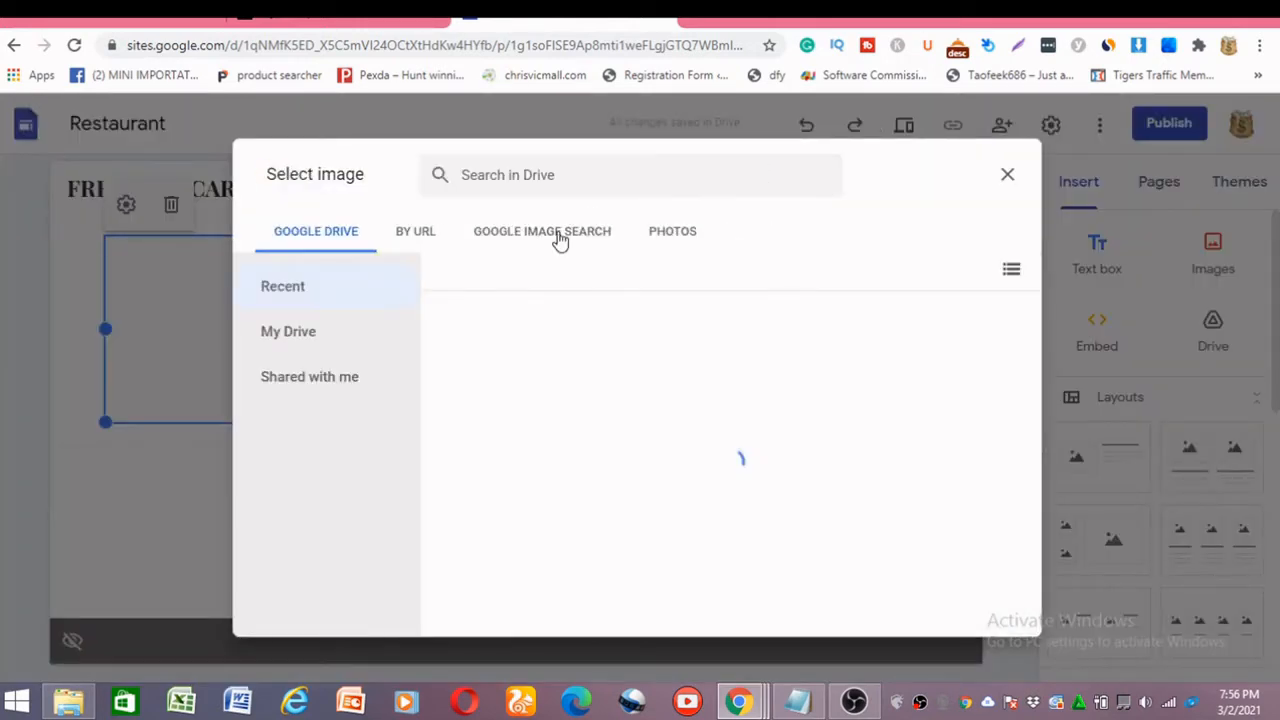
click(546, 238)
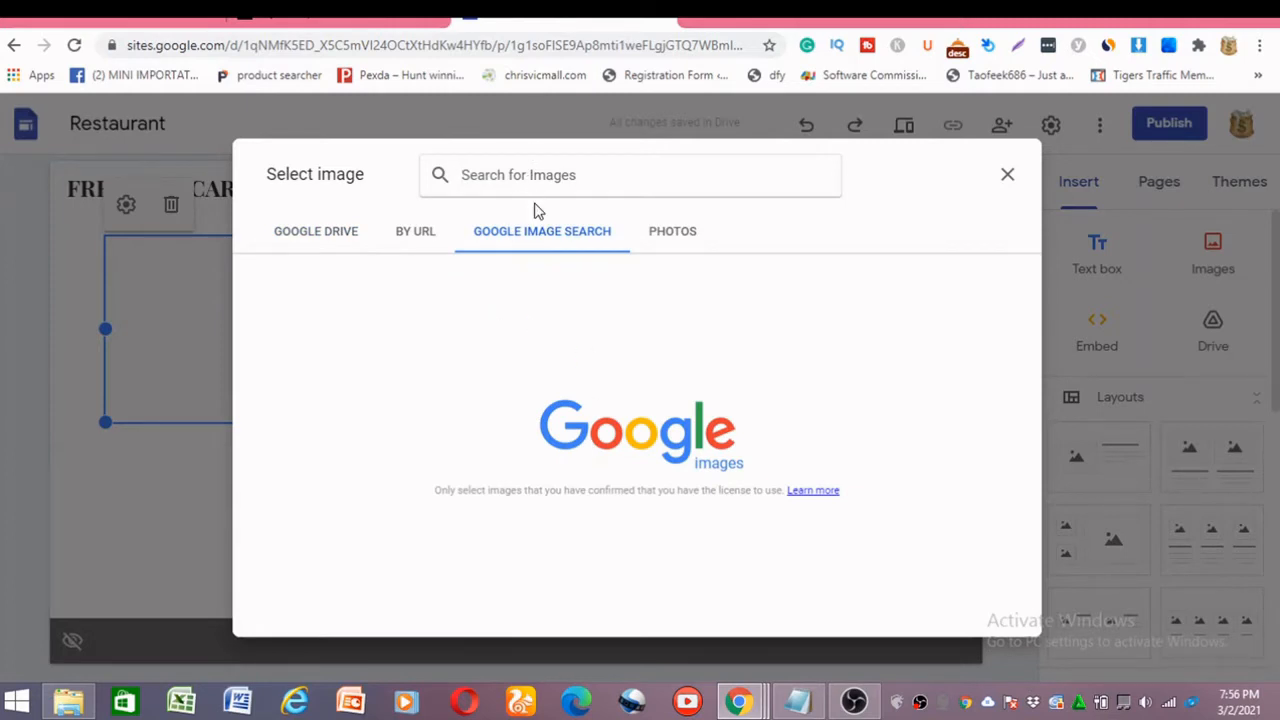
text(AMAZO)
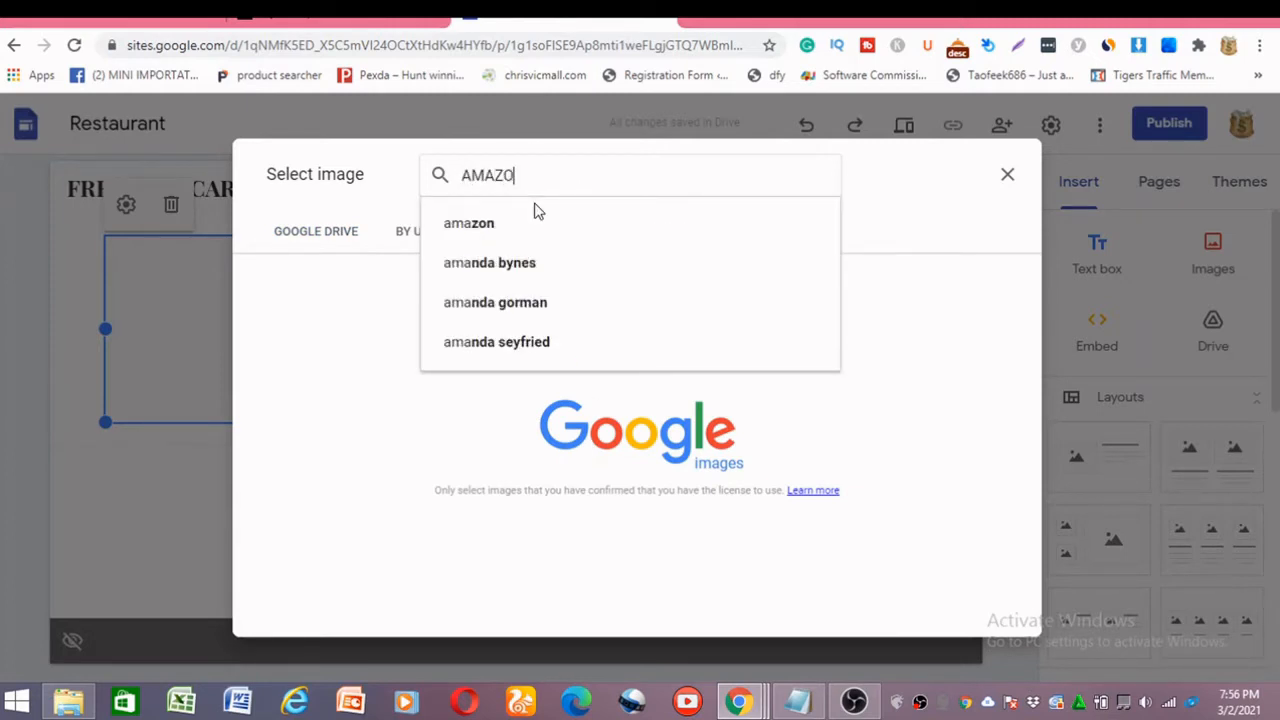
text(N GIF)
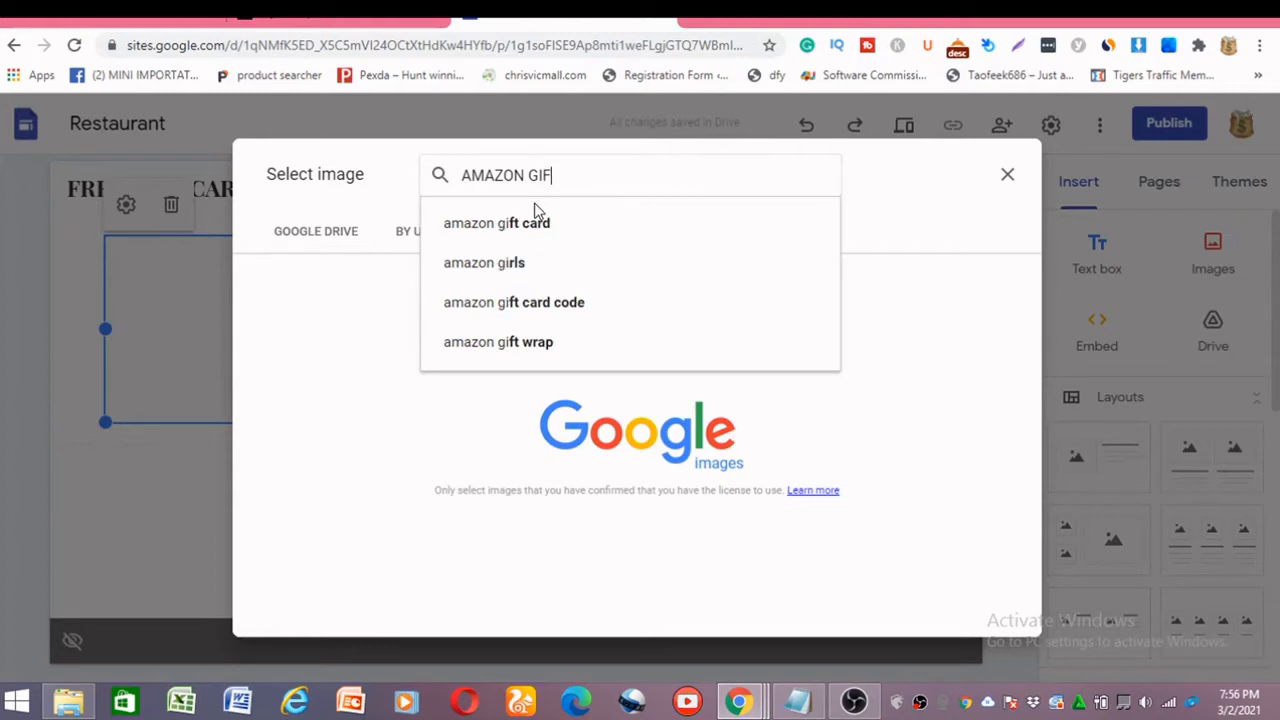
text(T CARD)
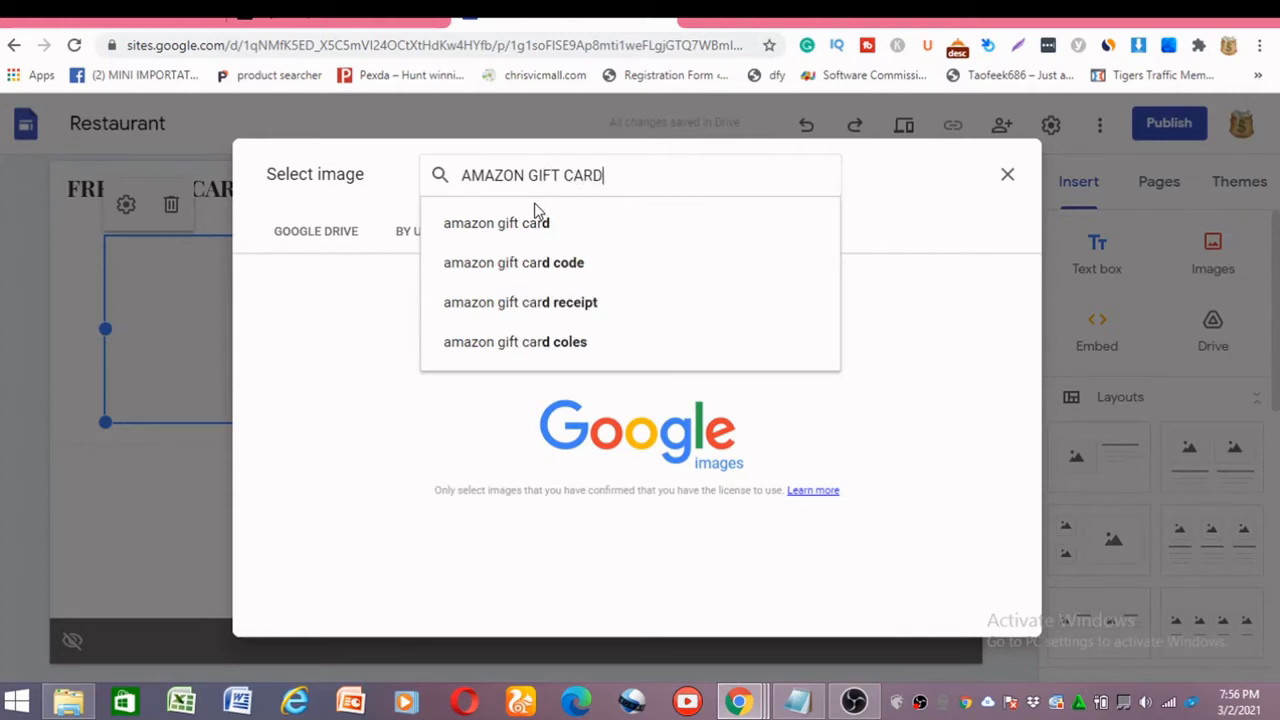
click(535, 224)
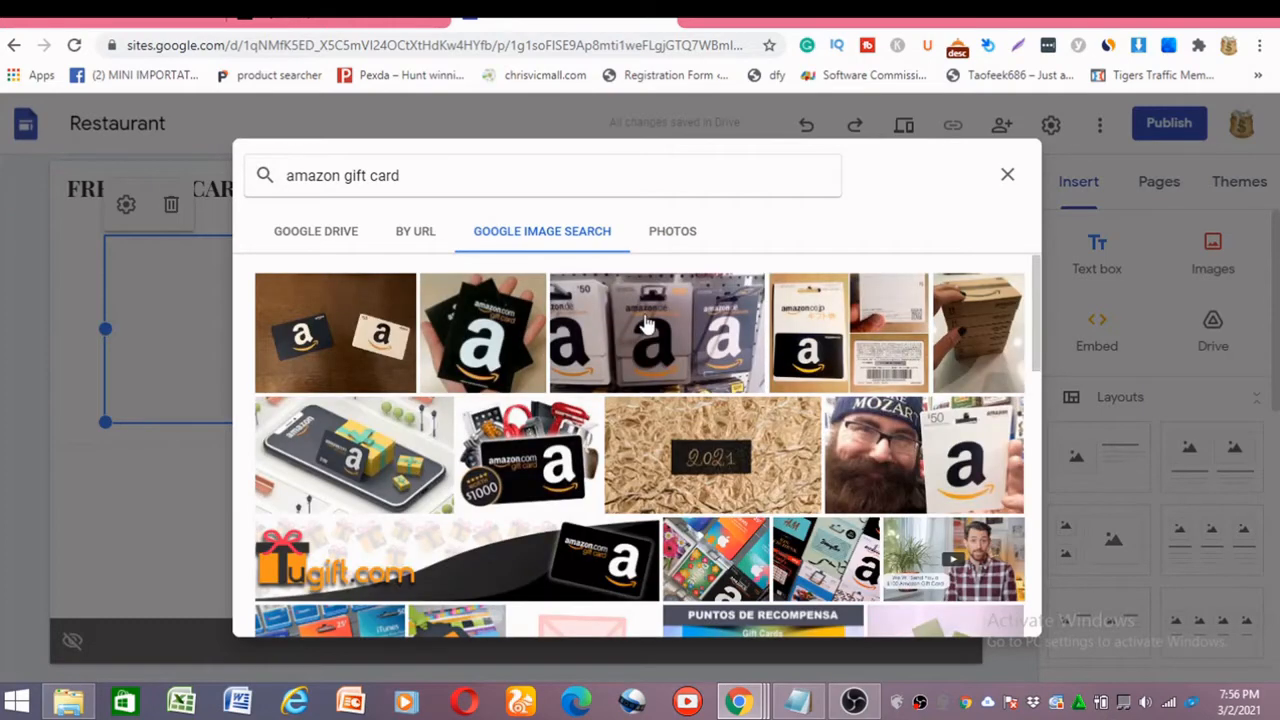
click(690, 365)
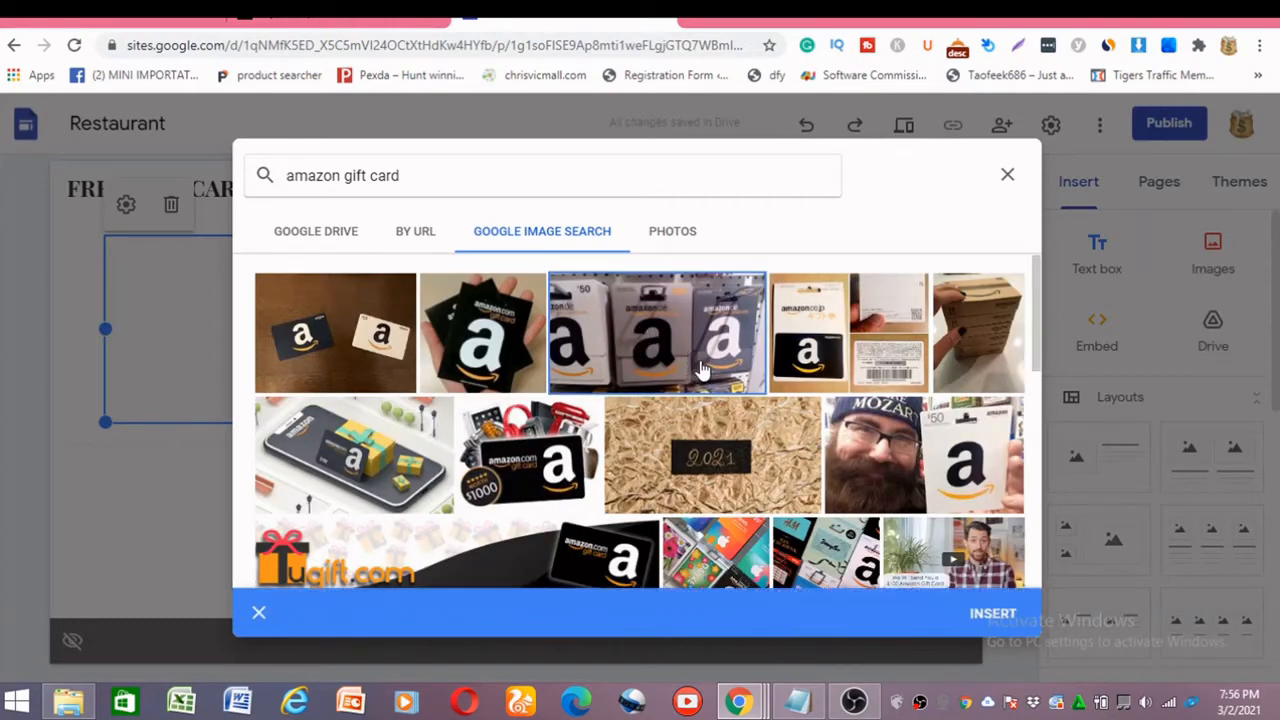
click(1003, 619)
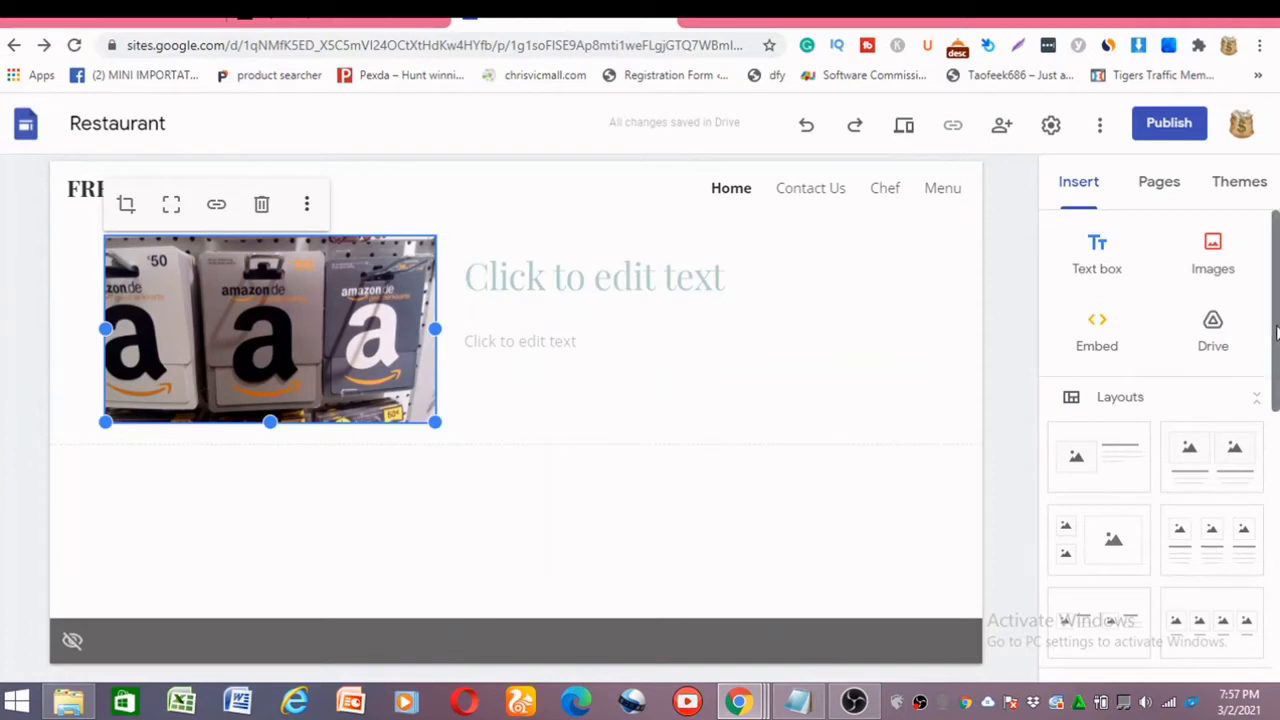
Enter "FREE AMAZON GIFT CARD" as the heading beside the gift card image.
click(758, 276)
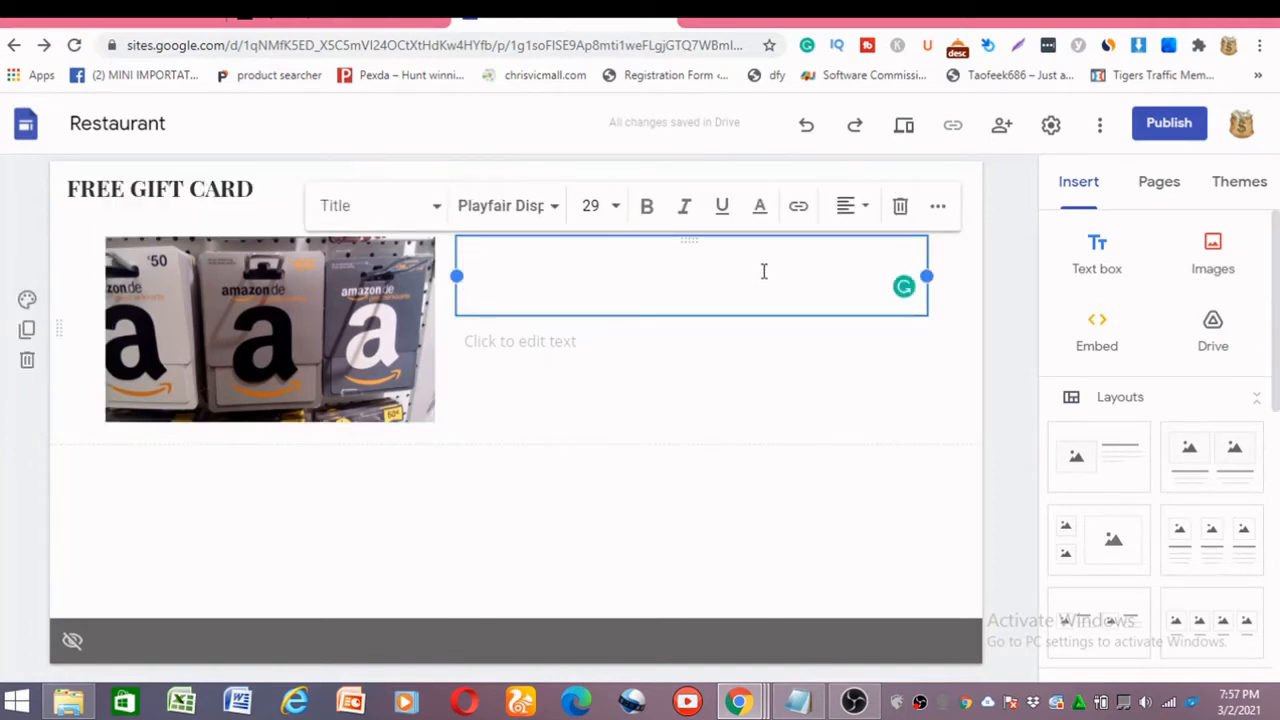
text(FREE AN)
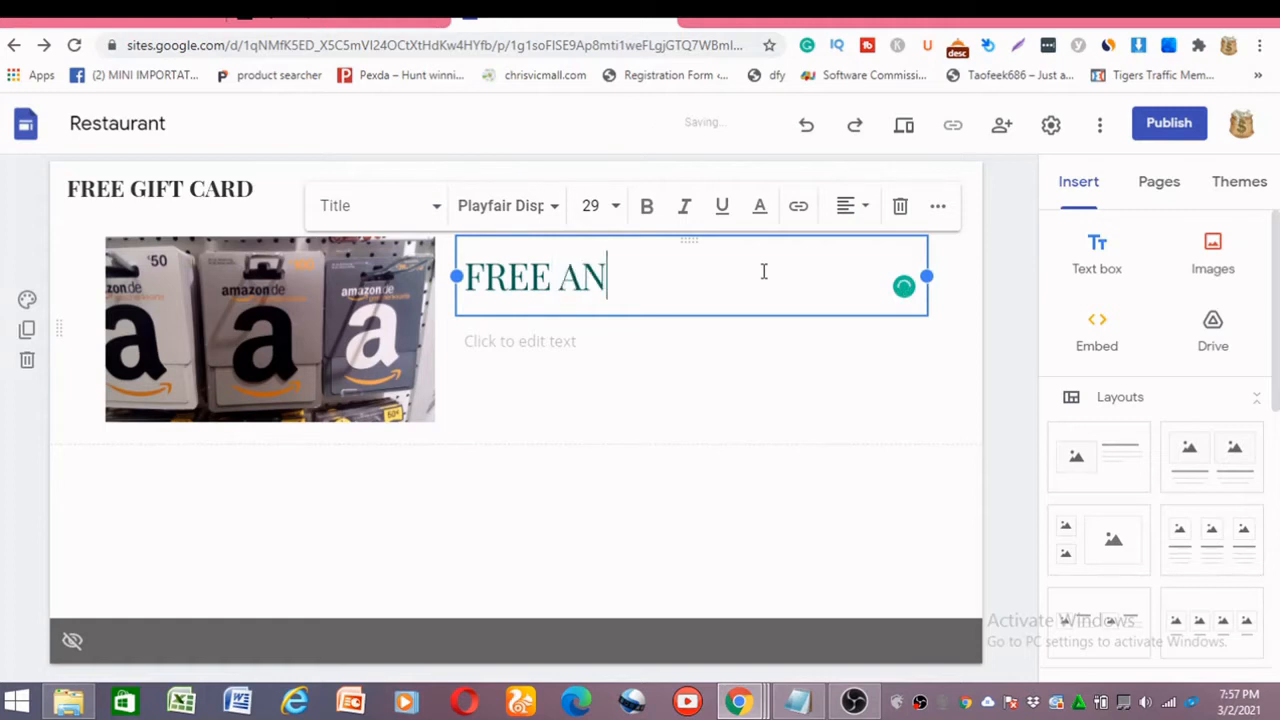
key(BackSpace)
text(MAZ)
text(O)
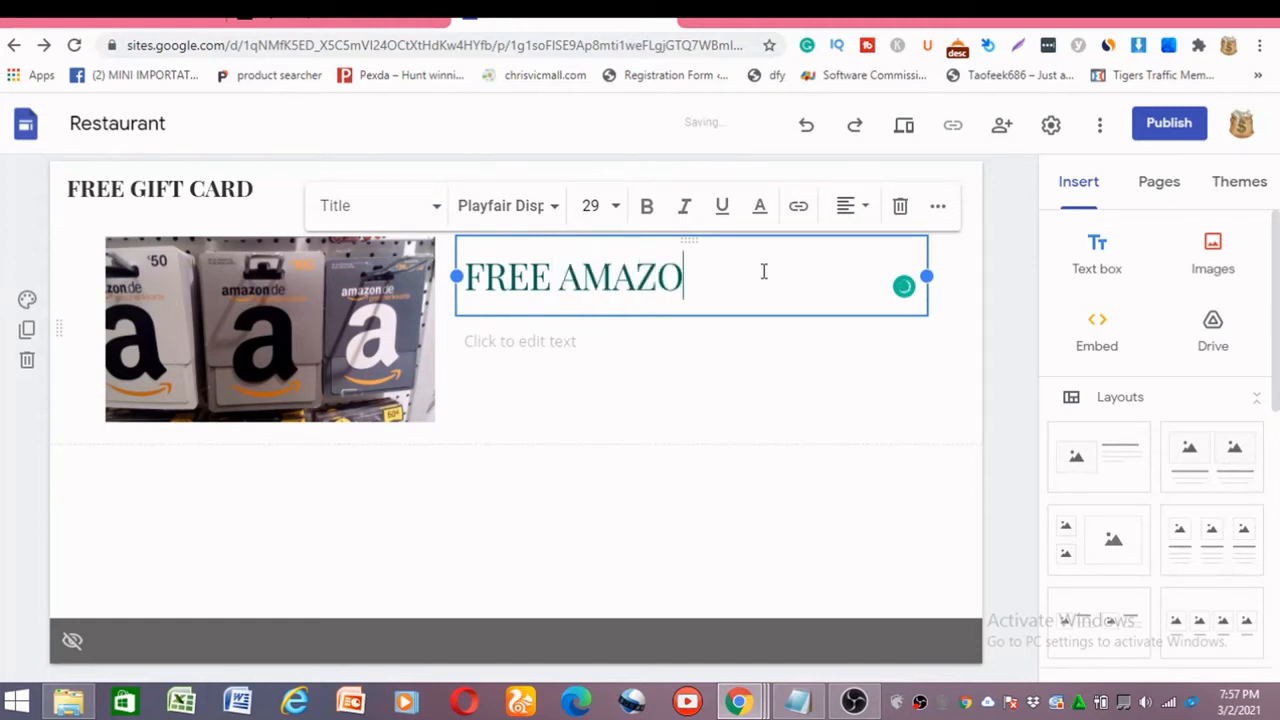
text(N GIFT)
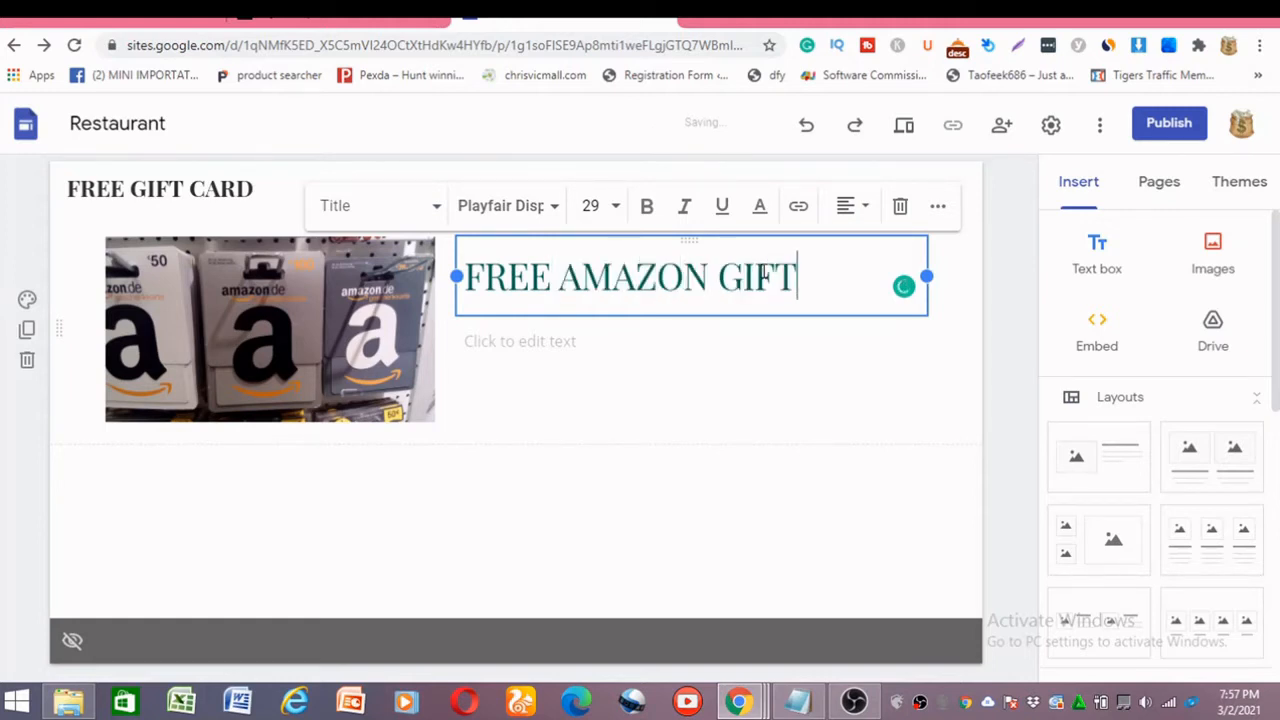
text( CARD)
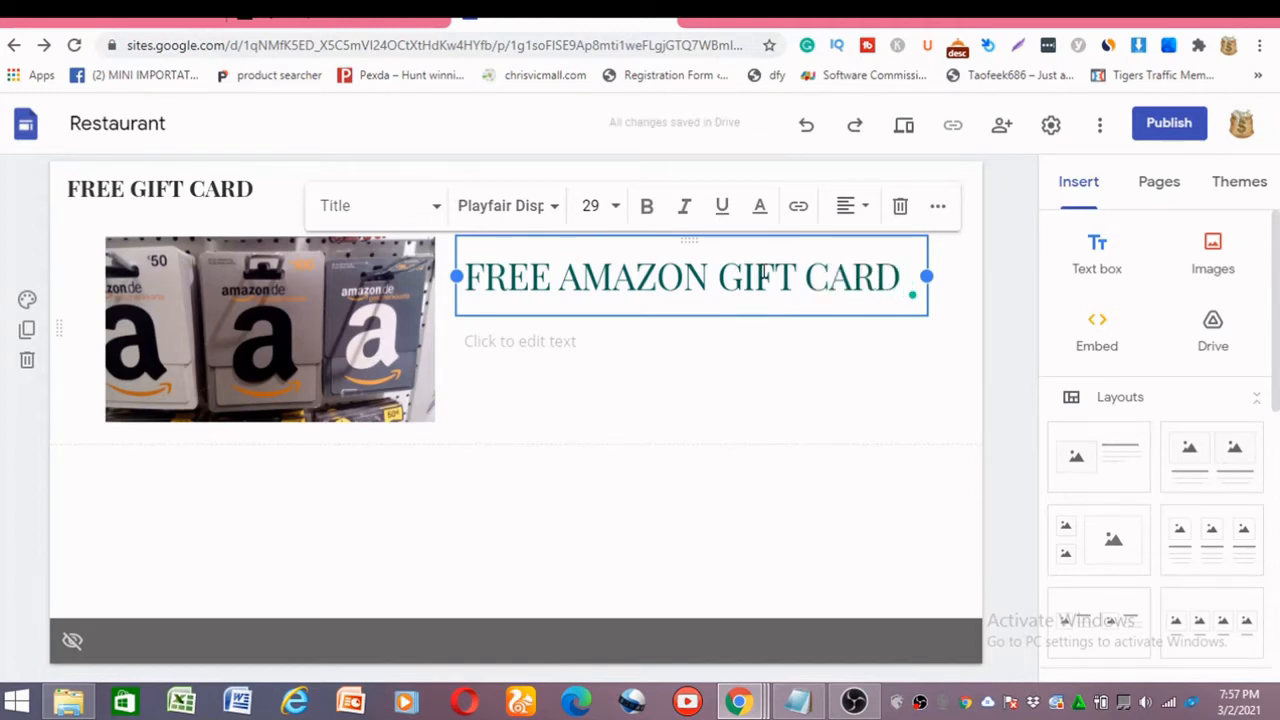
Enter "CLAIM YOUR FREE GIFT CARD BELOW" as the body text under the heading, followed by an empty line.
click(711, 377)
click(689, 354)
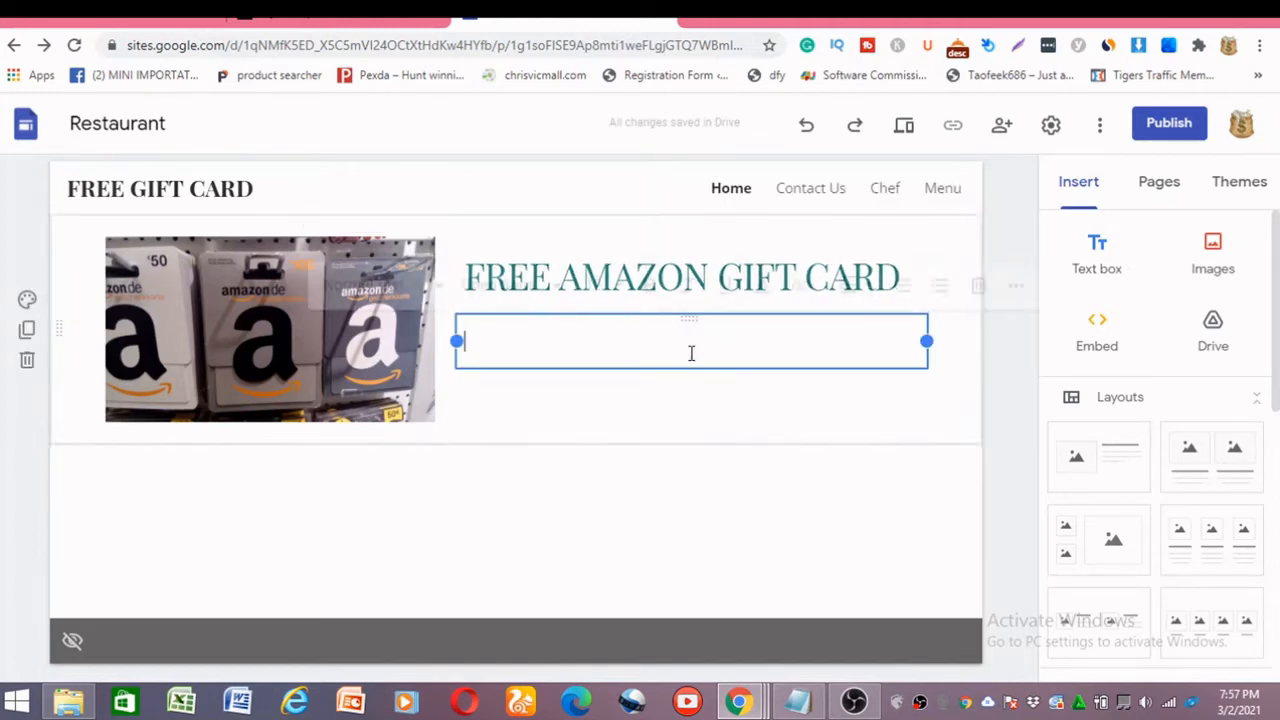
text(C)
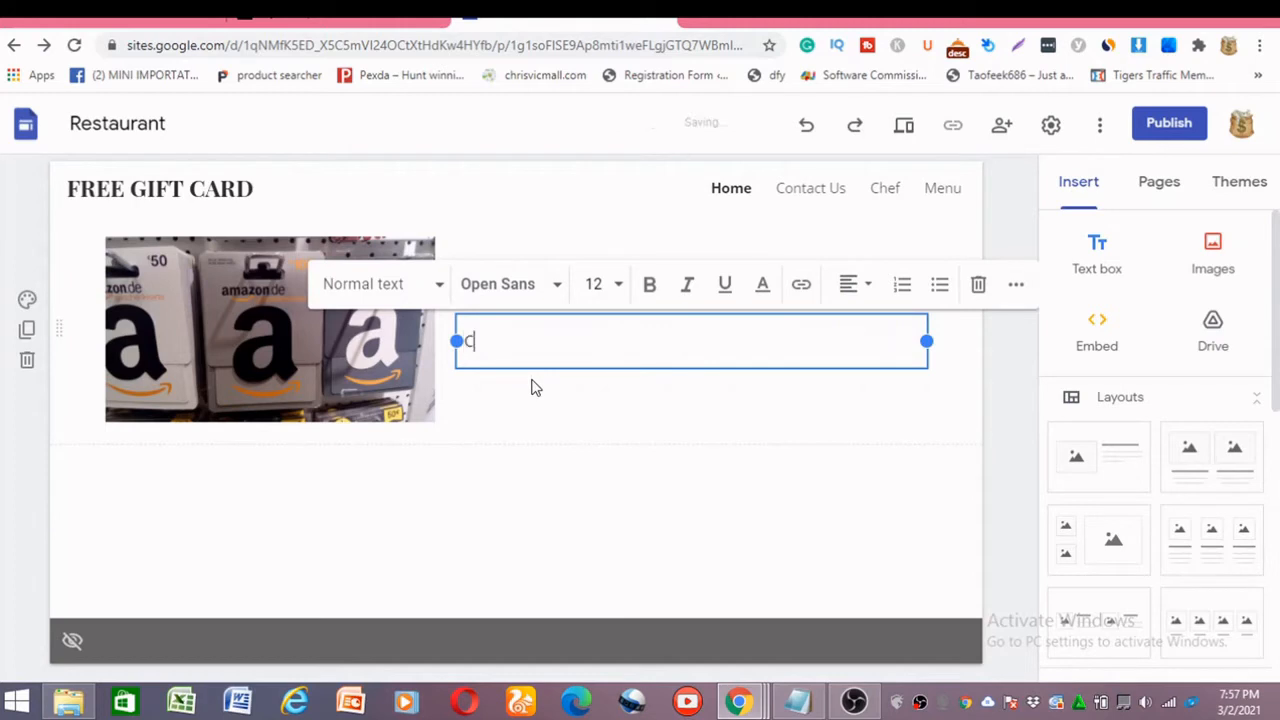
text(LAIM )
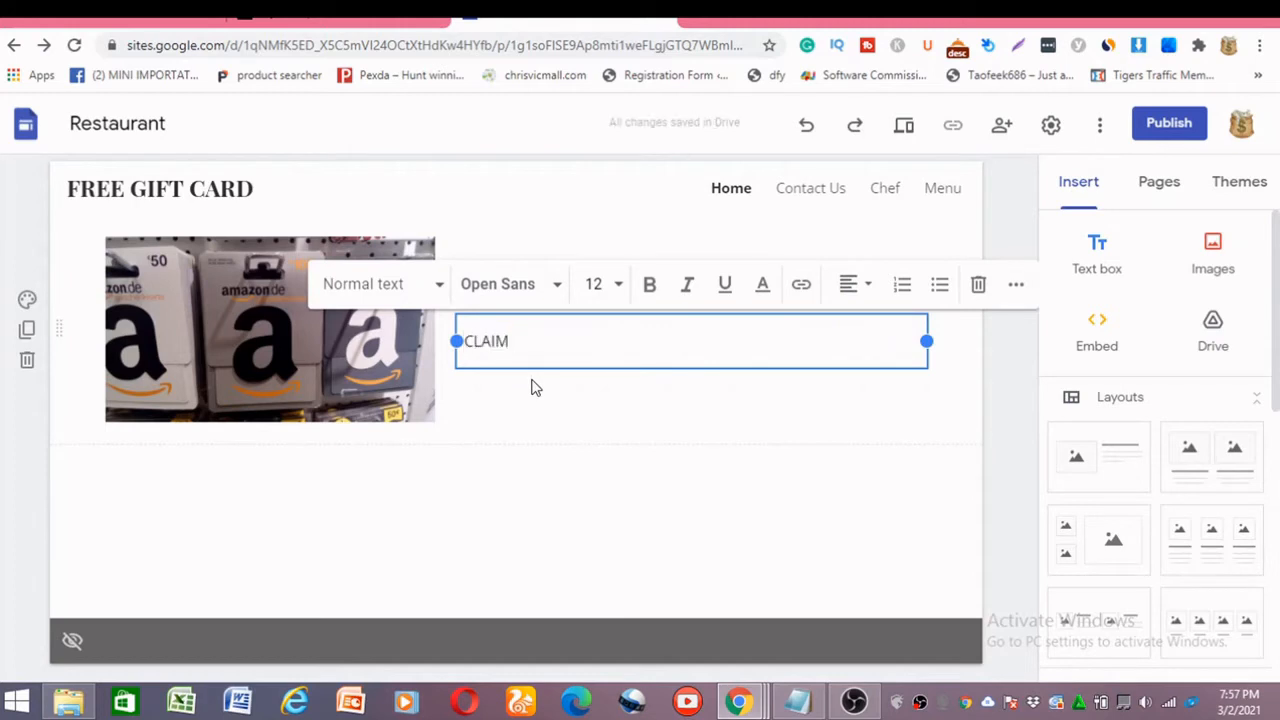
text(YOUR FREE G)
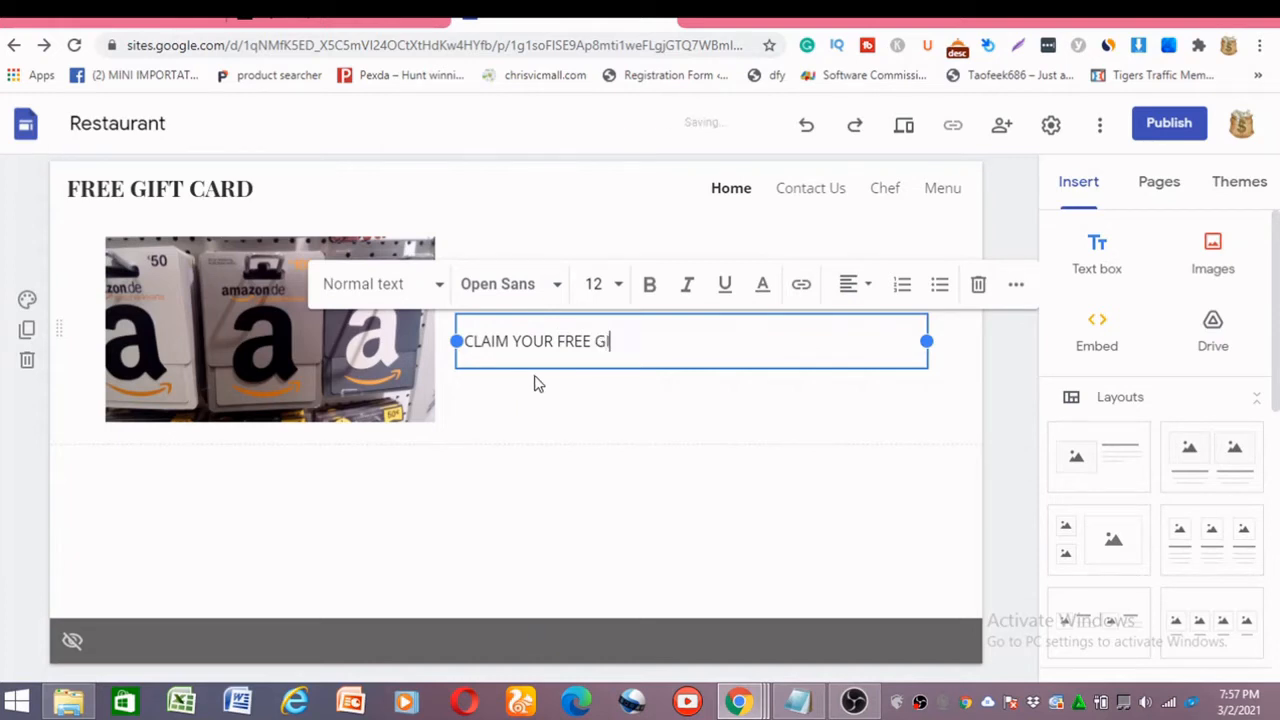
text(IFT CARD BE)
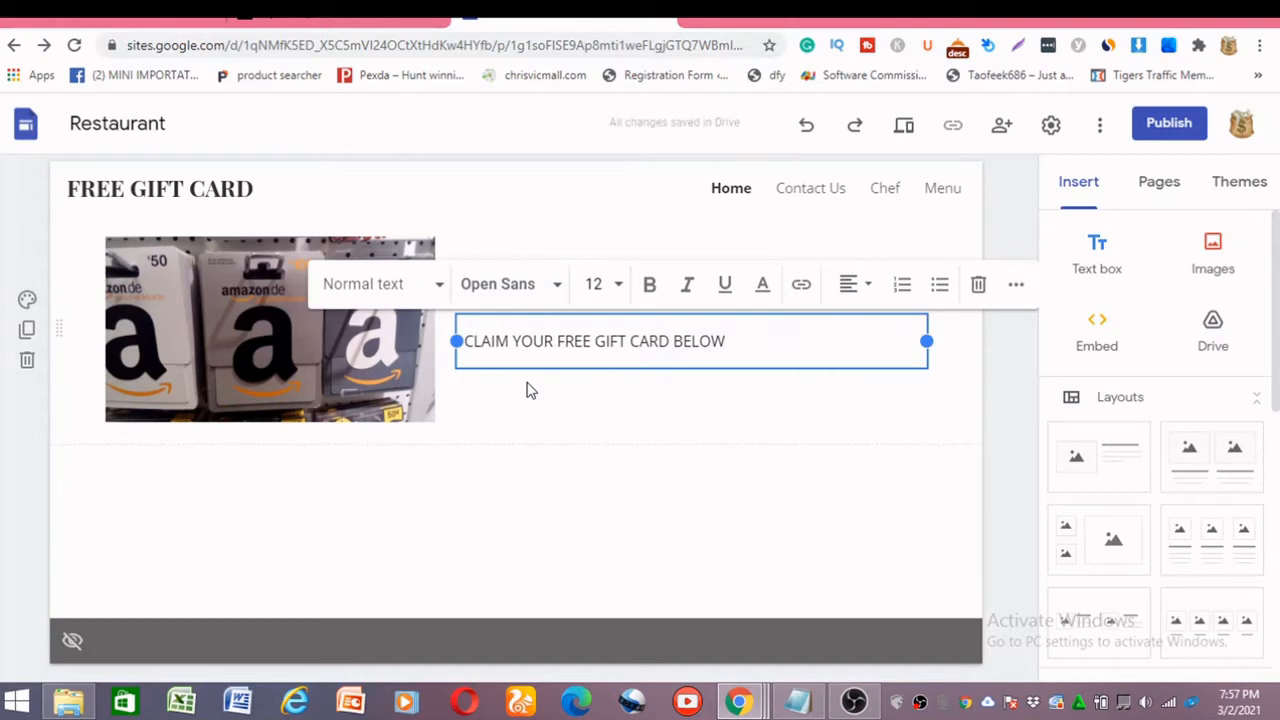
text(LOW)
key(Return)
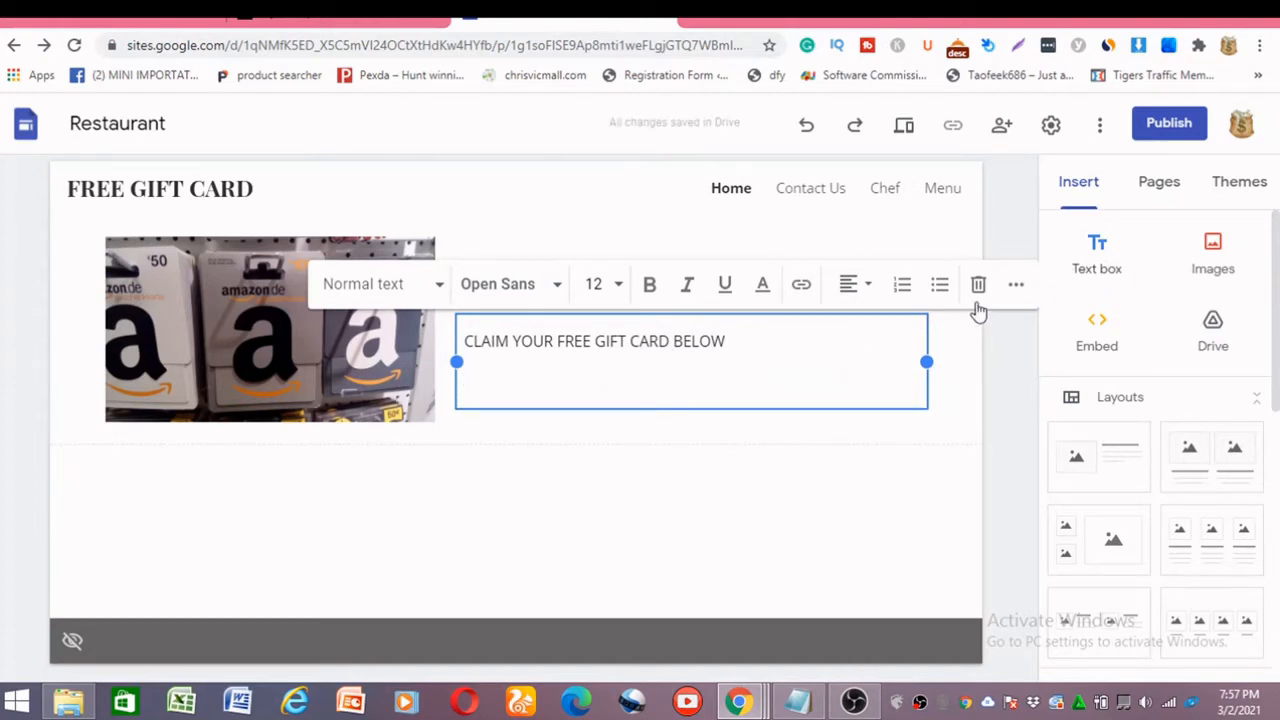
click(1216, 256)
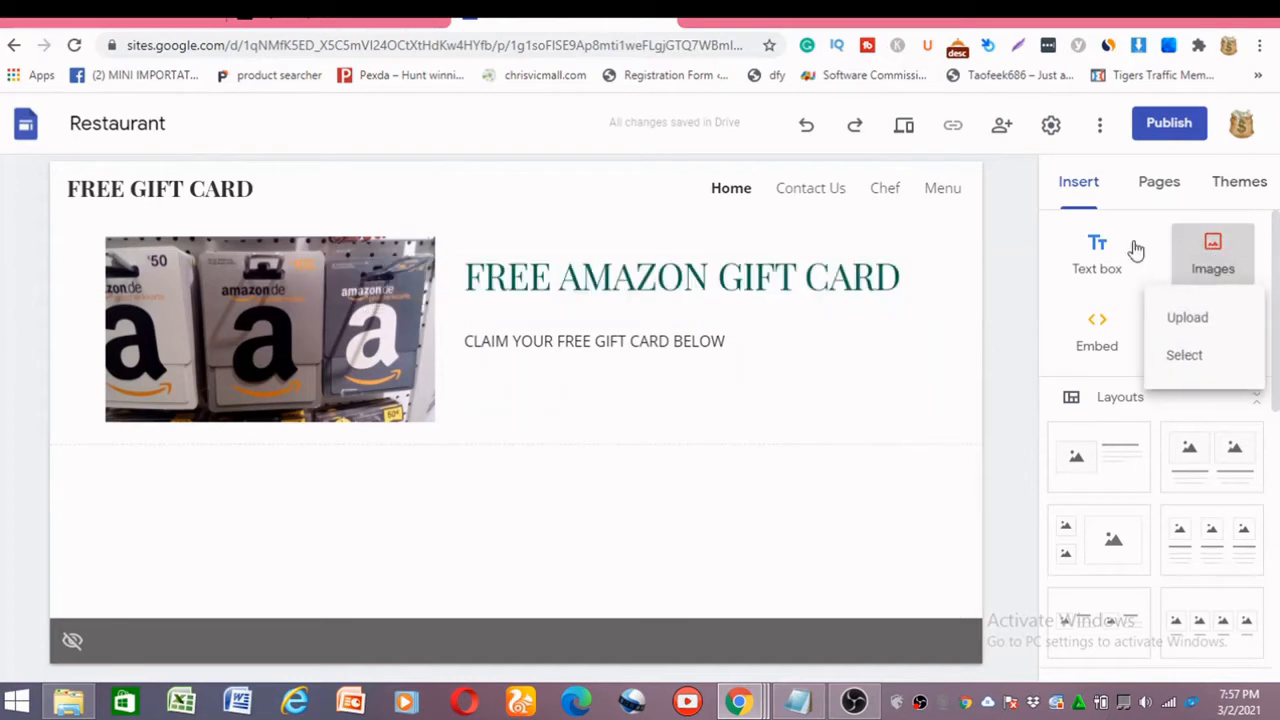
click(1199, 357)
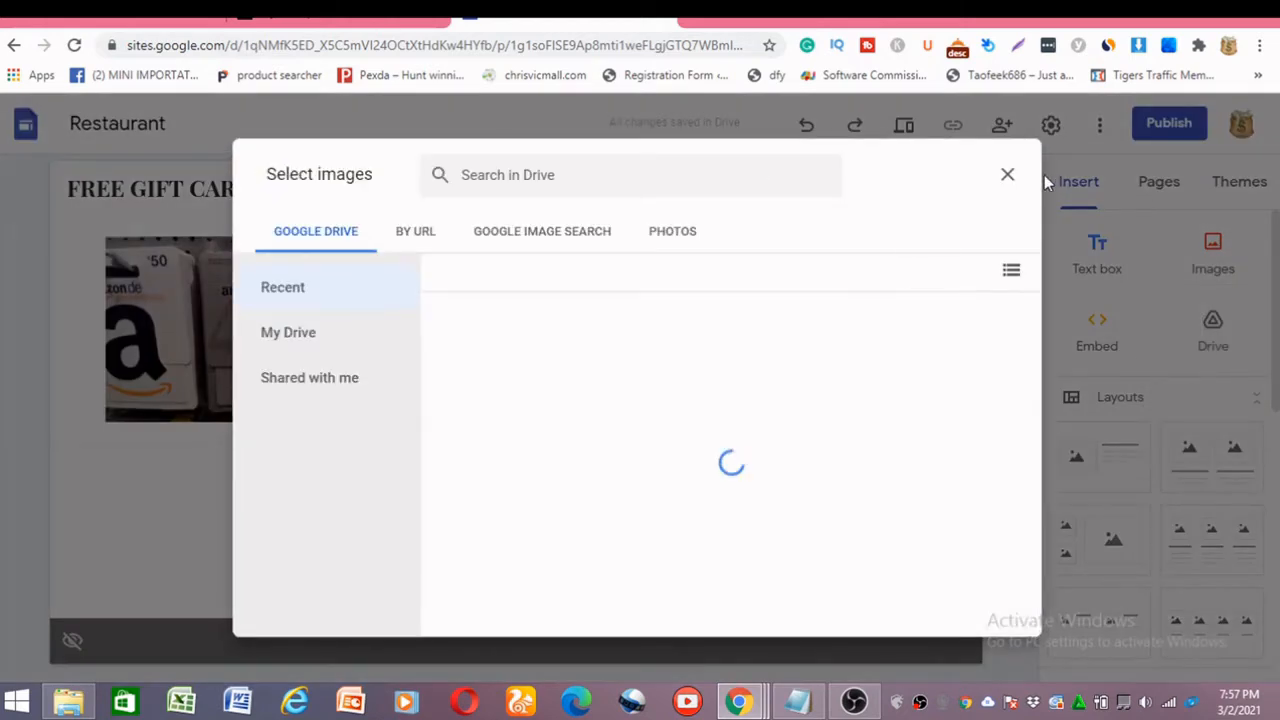
click(1007, 176)
click(1238, 186)
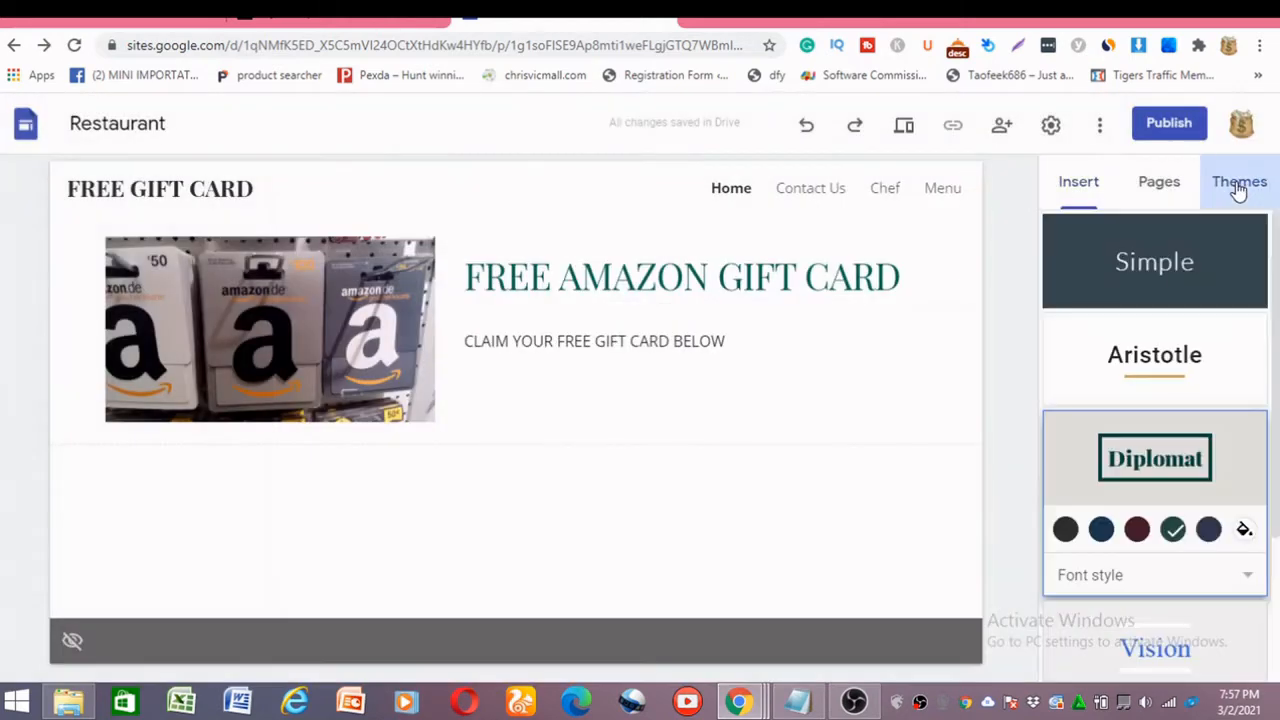
click(780, 376)
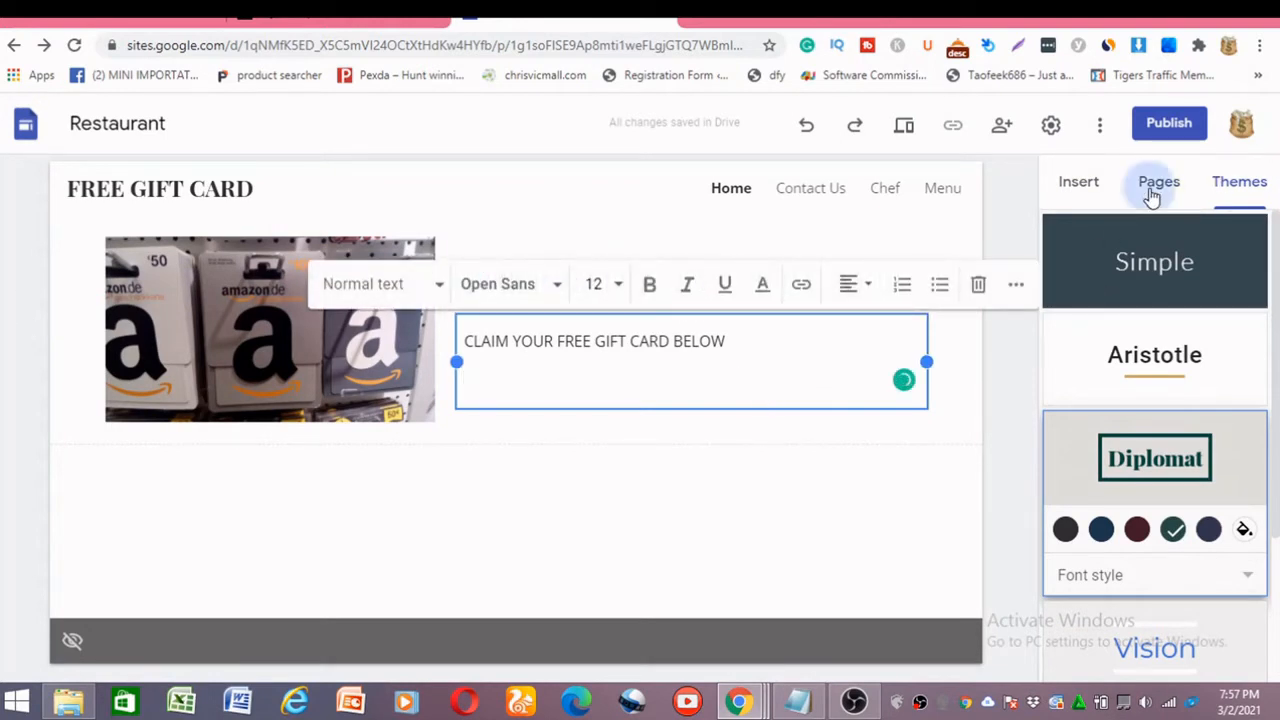
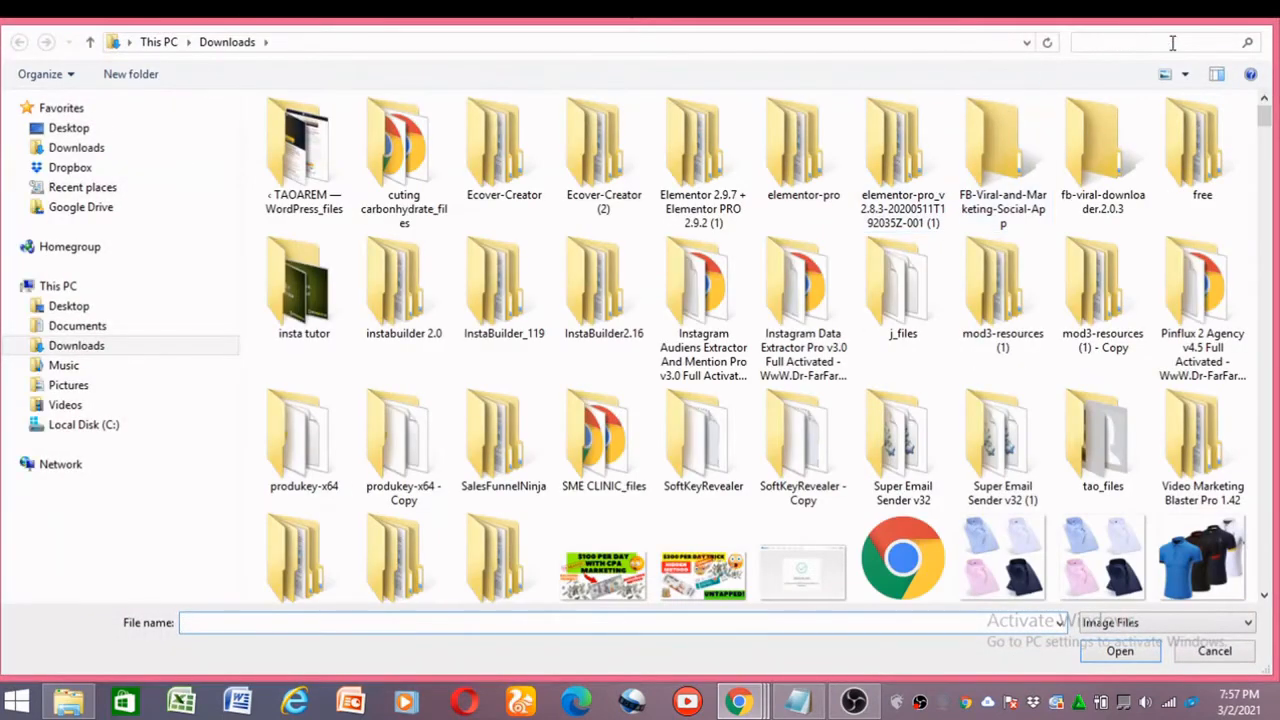
Insert the ARROW1-removebg-preview image from Downloads and place the red arrows under the gift card claim text.
click(1162, 42)
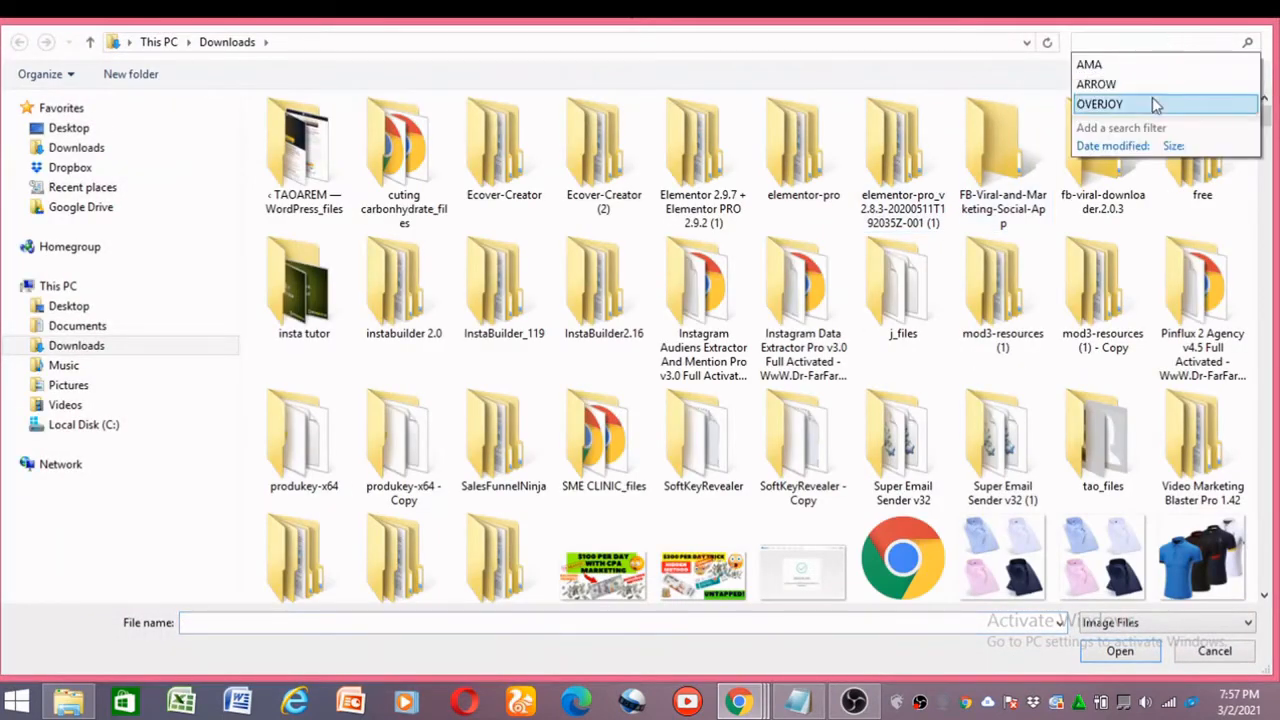
click(1158, 64)
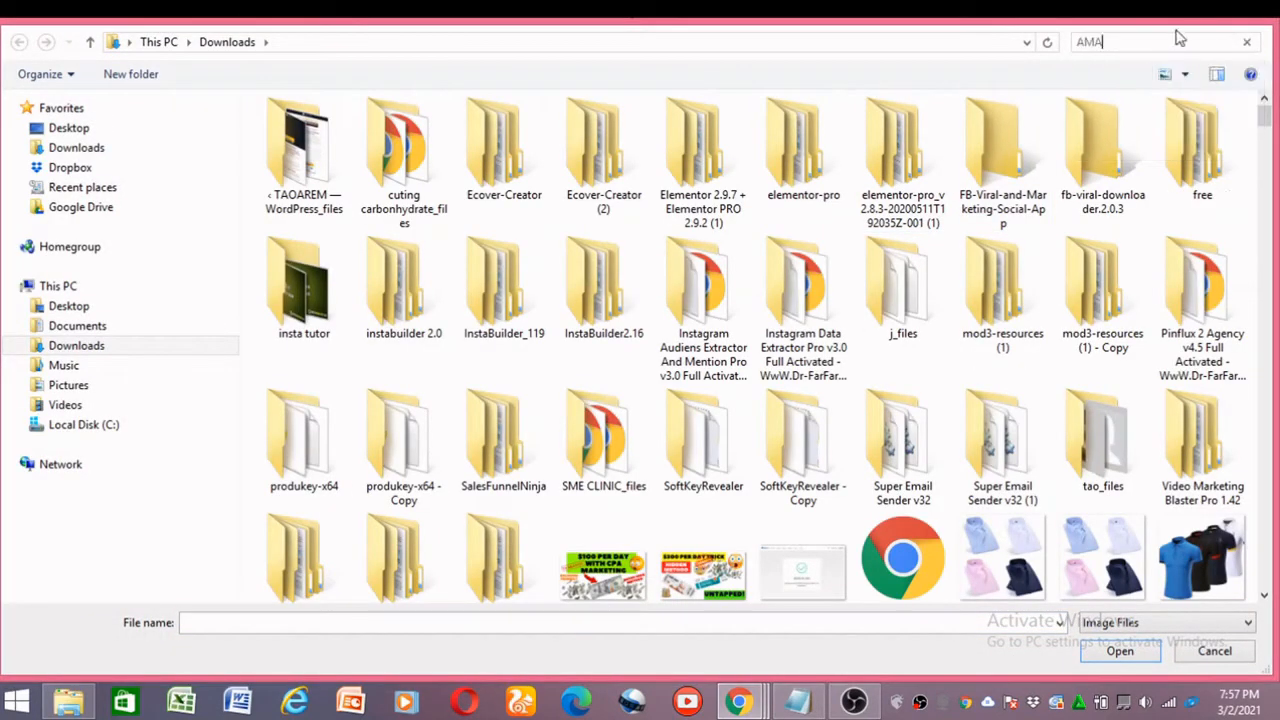
click(1178, 37)
key(BackSpace)
key(BackSpace)
key(BackSpace)
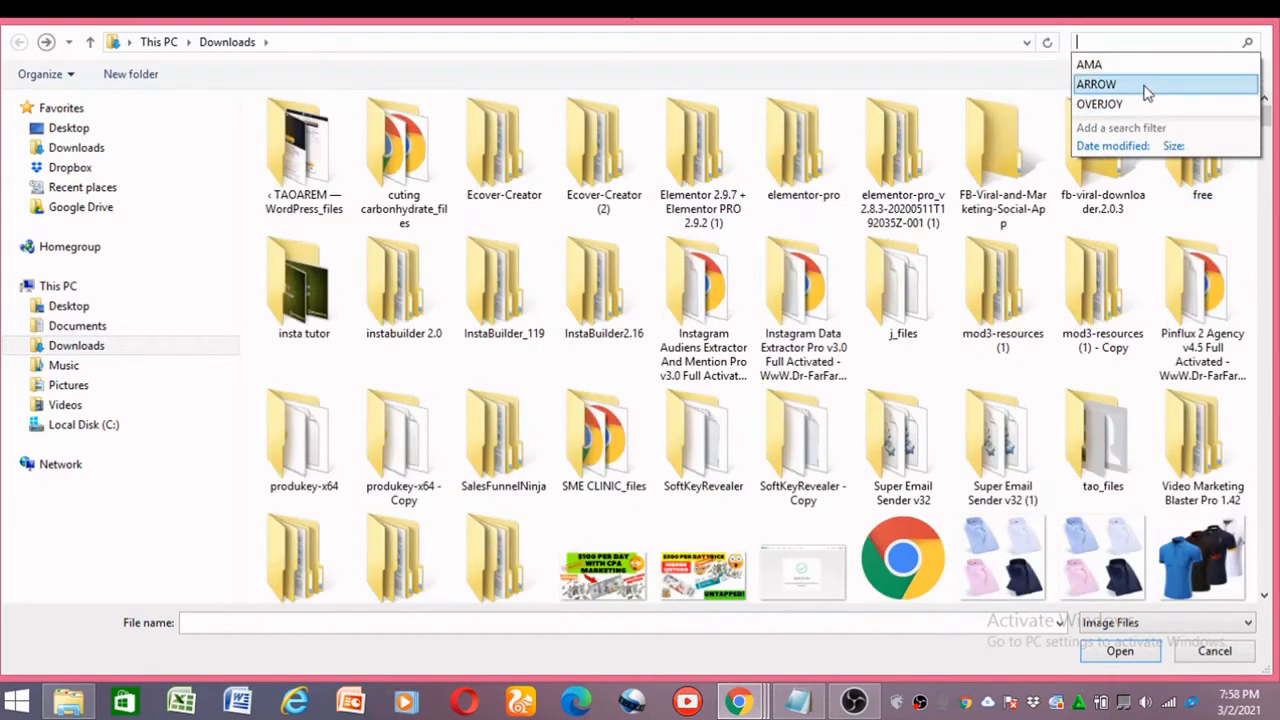
click(1096, 84)
click(400, 235)
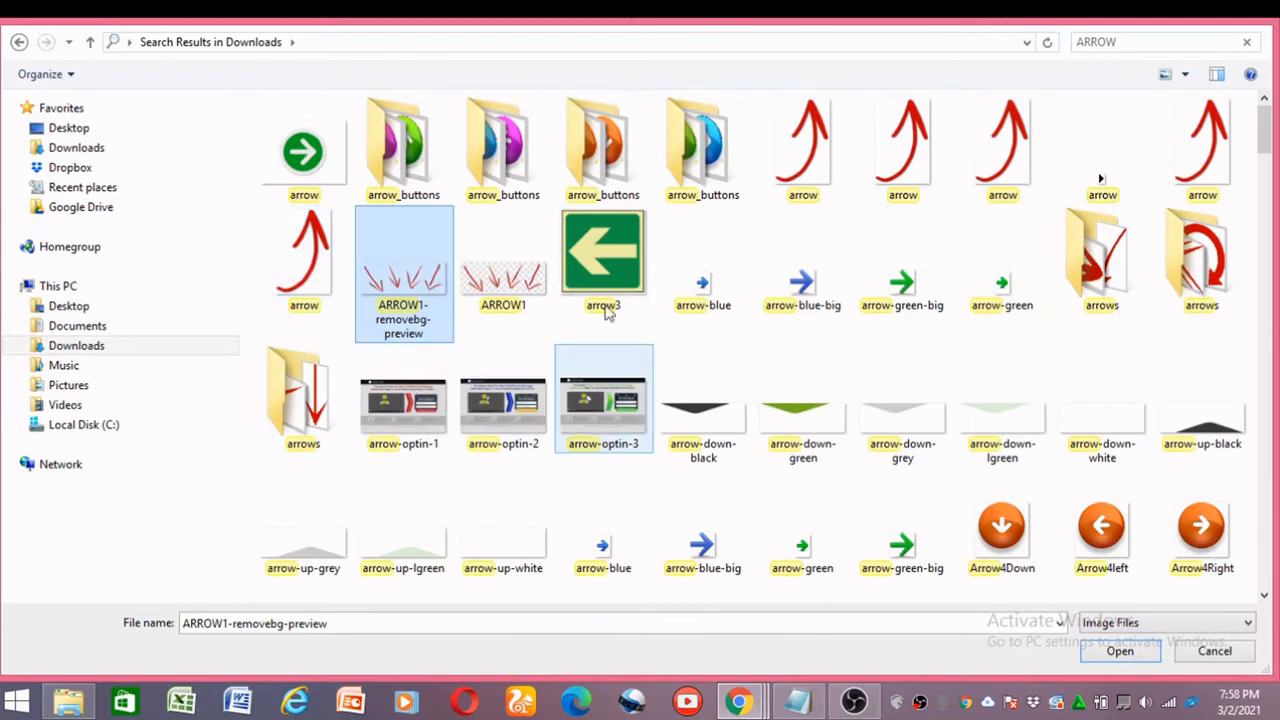
click(1143, 658)
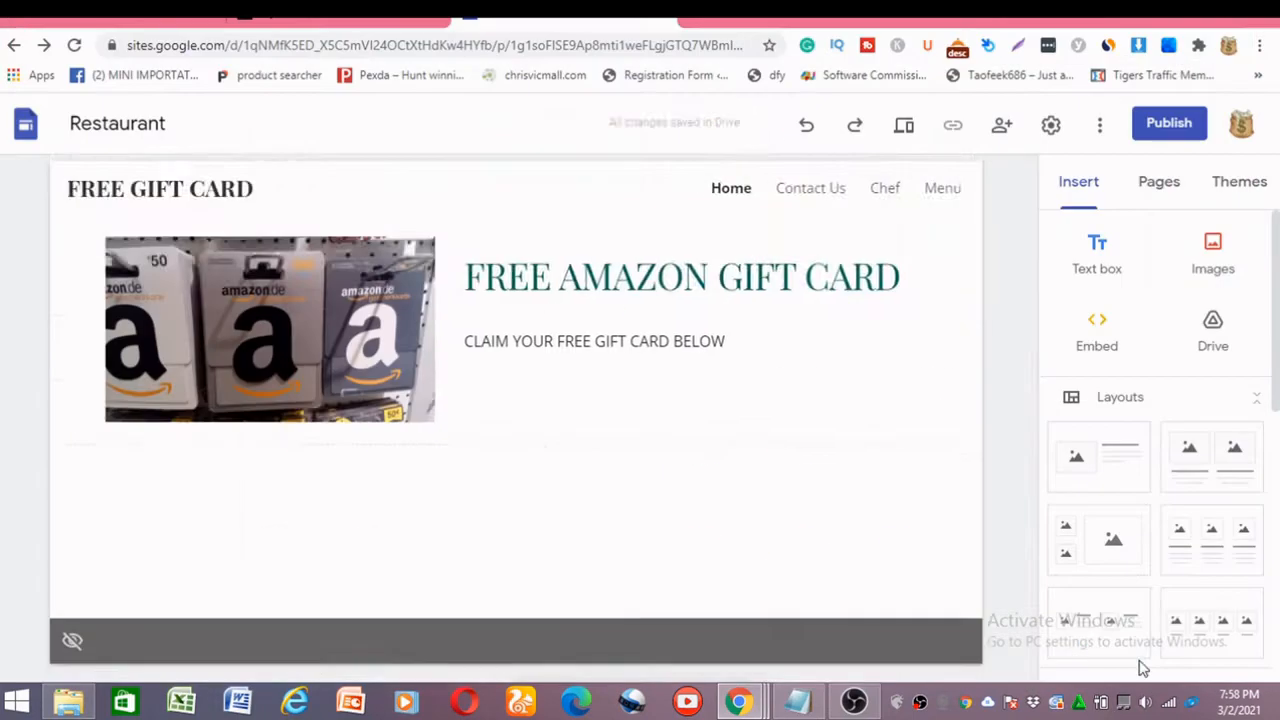
drag(183, 360, 577, 273)
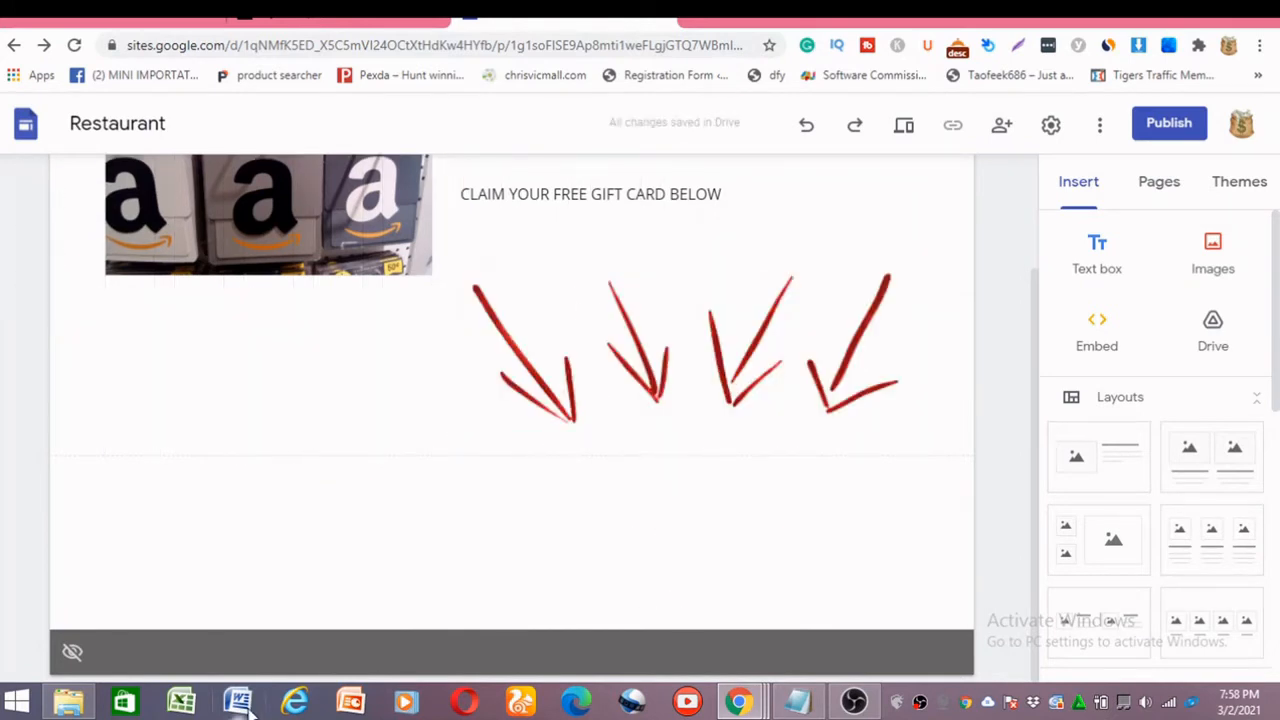
Insert a button named "GET ACCESS NOW !!!" with the copied offer link and stretch it across the section's full width.
scroll(1077, 455, down, 3)
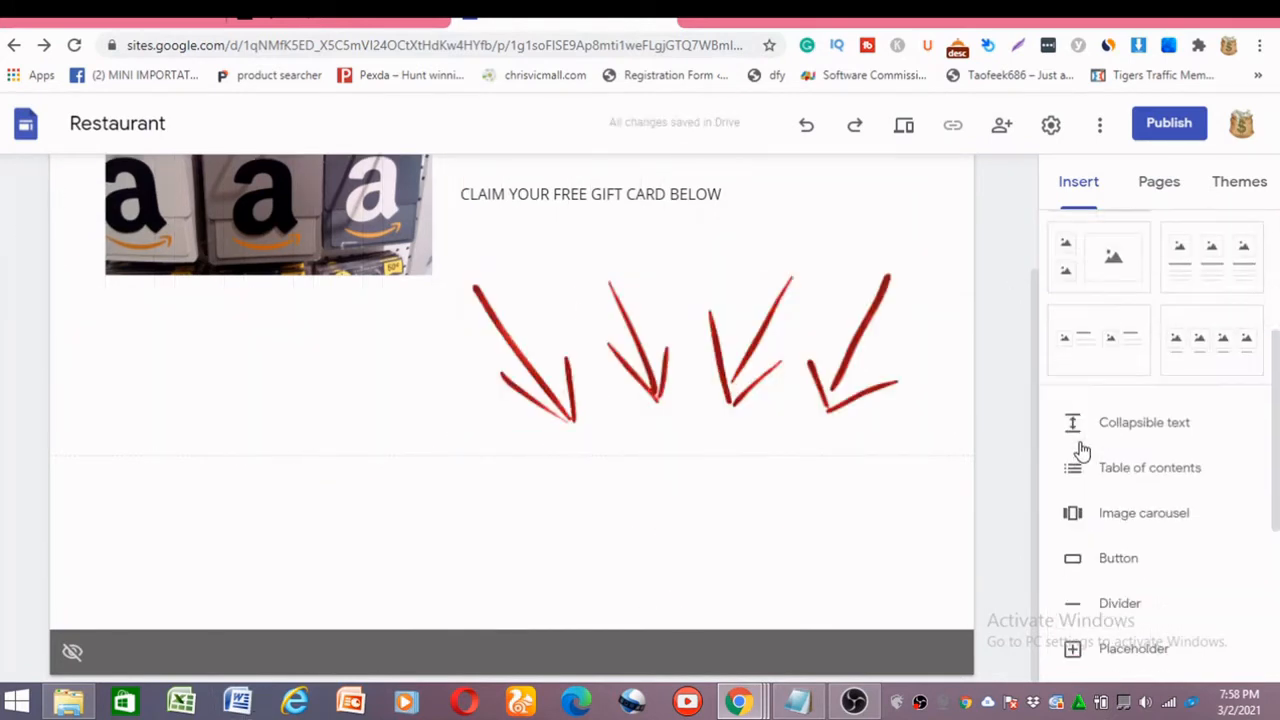
click(1126, 572)
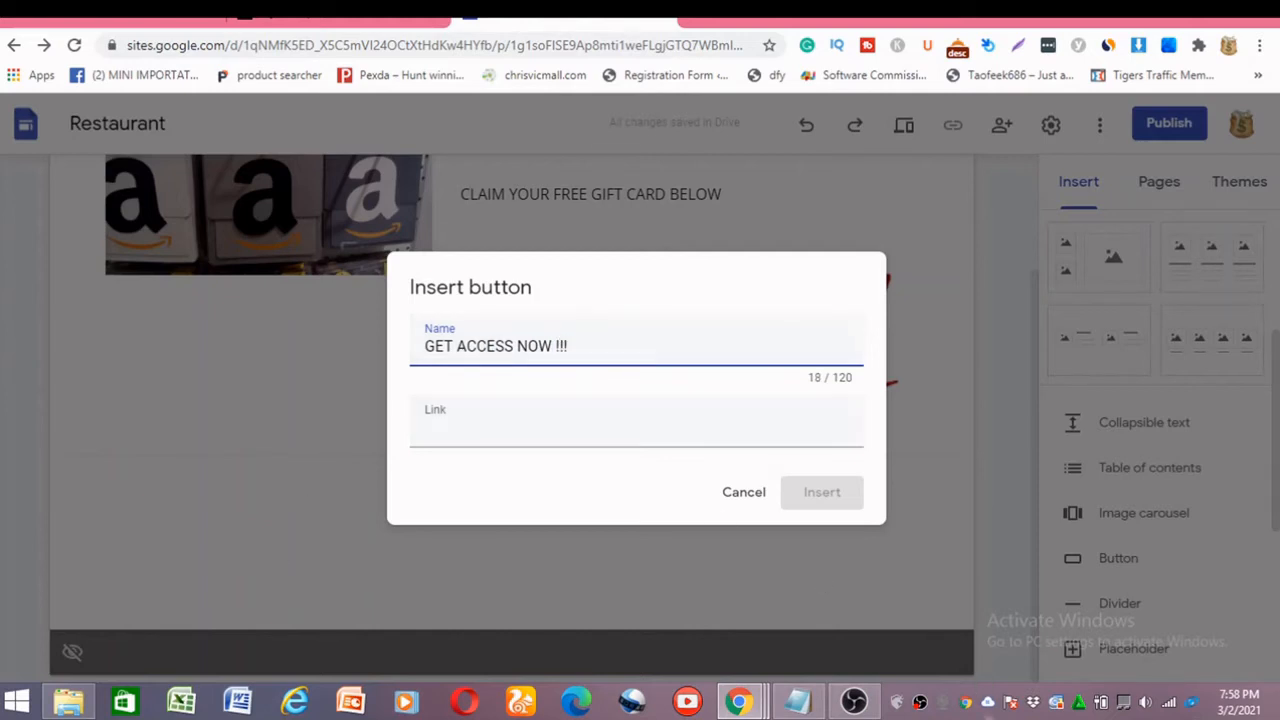
click(478, 426)
right_click(480, 428)
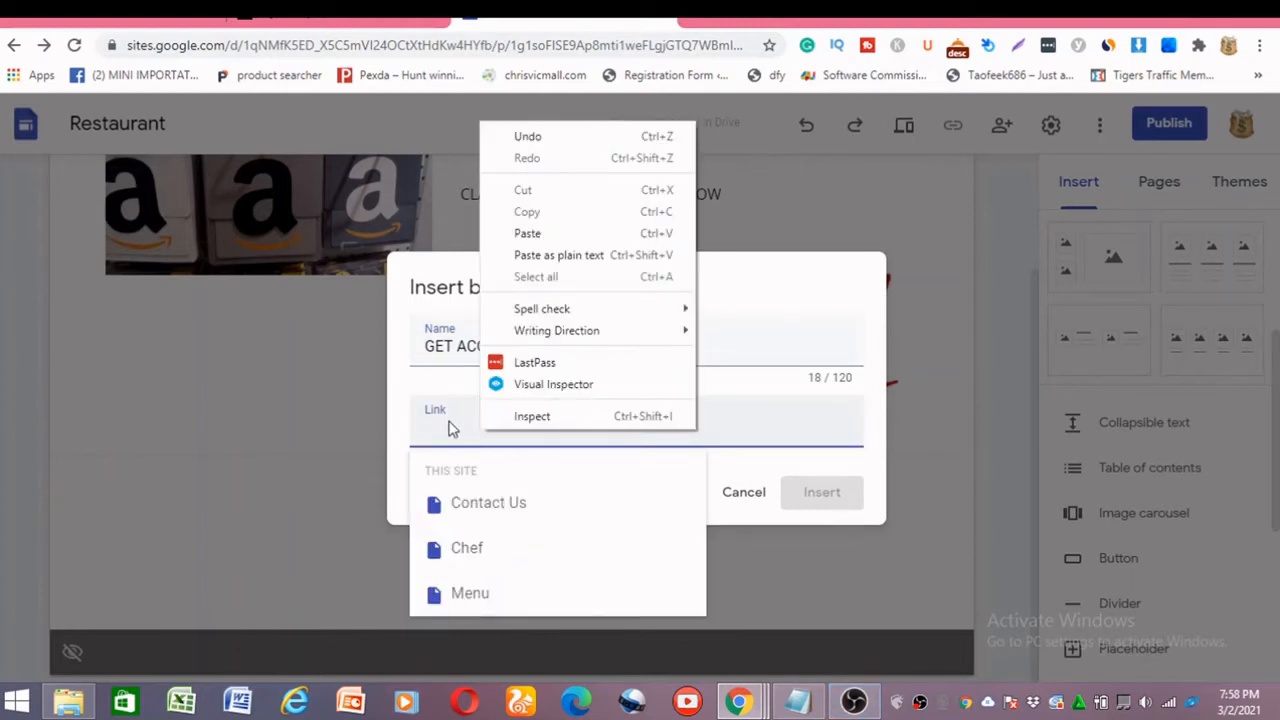
click(609, 254)
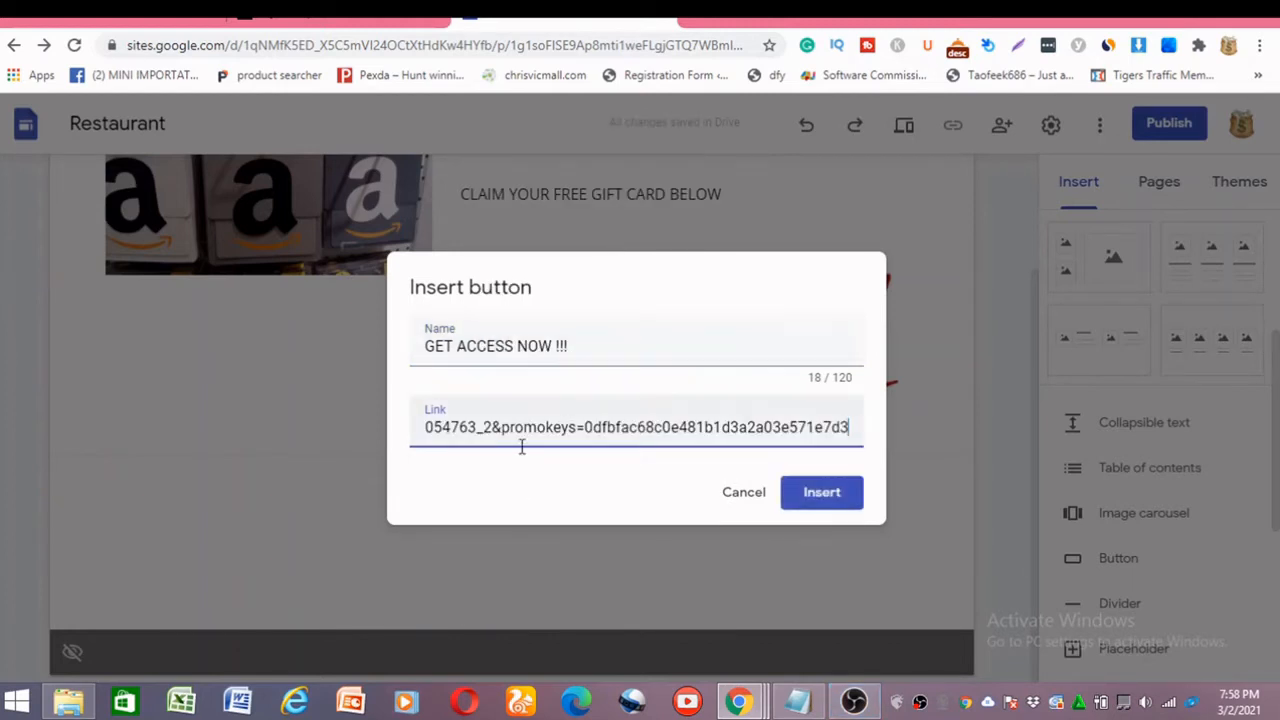
click(816, 494)
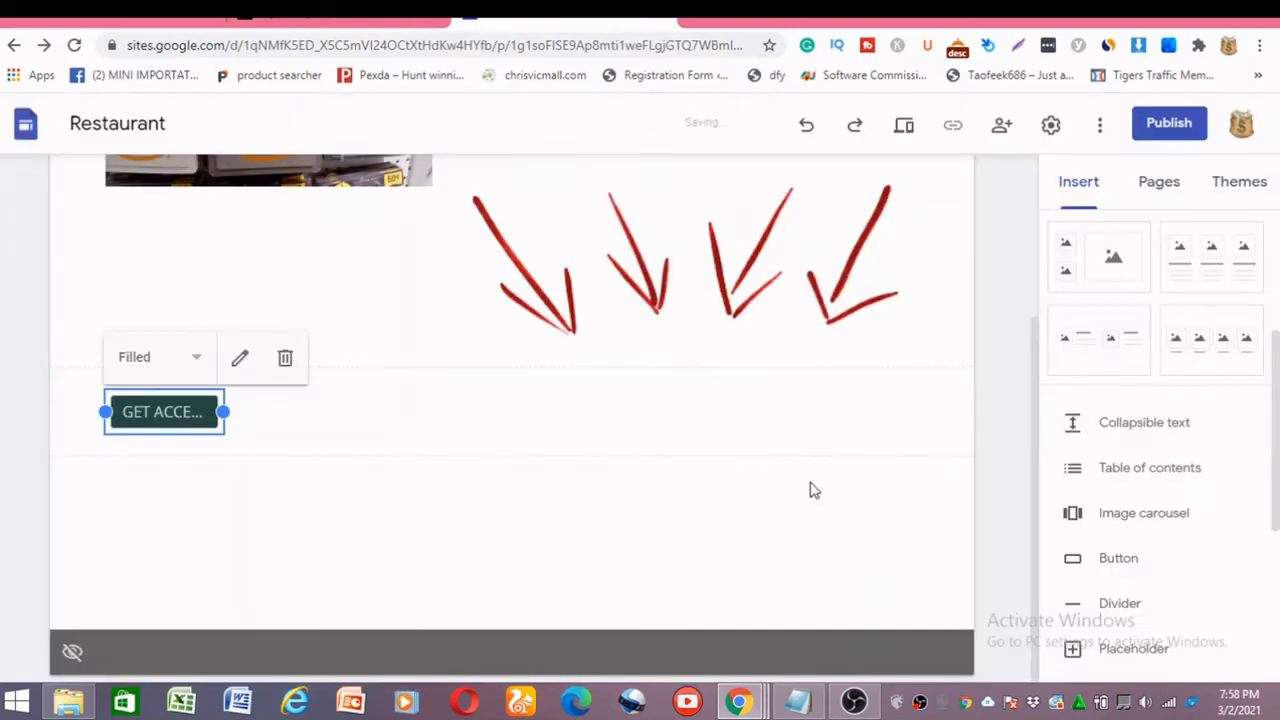
drag(229, 411, 948, 402)
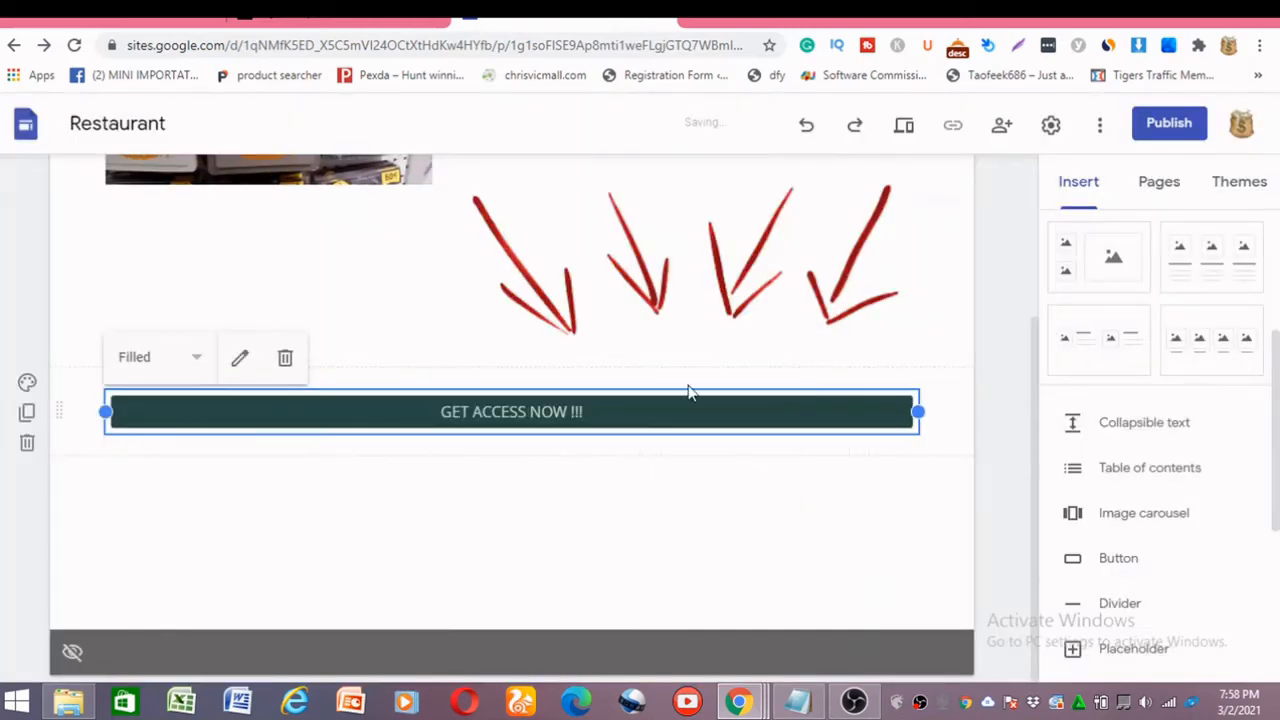
Make the "CLAIM YOUR FREE GIFT CARD BELOW" text bold and set its font size to 18.
scroll(600, 270, up, 3)
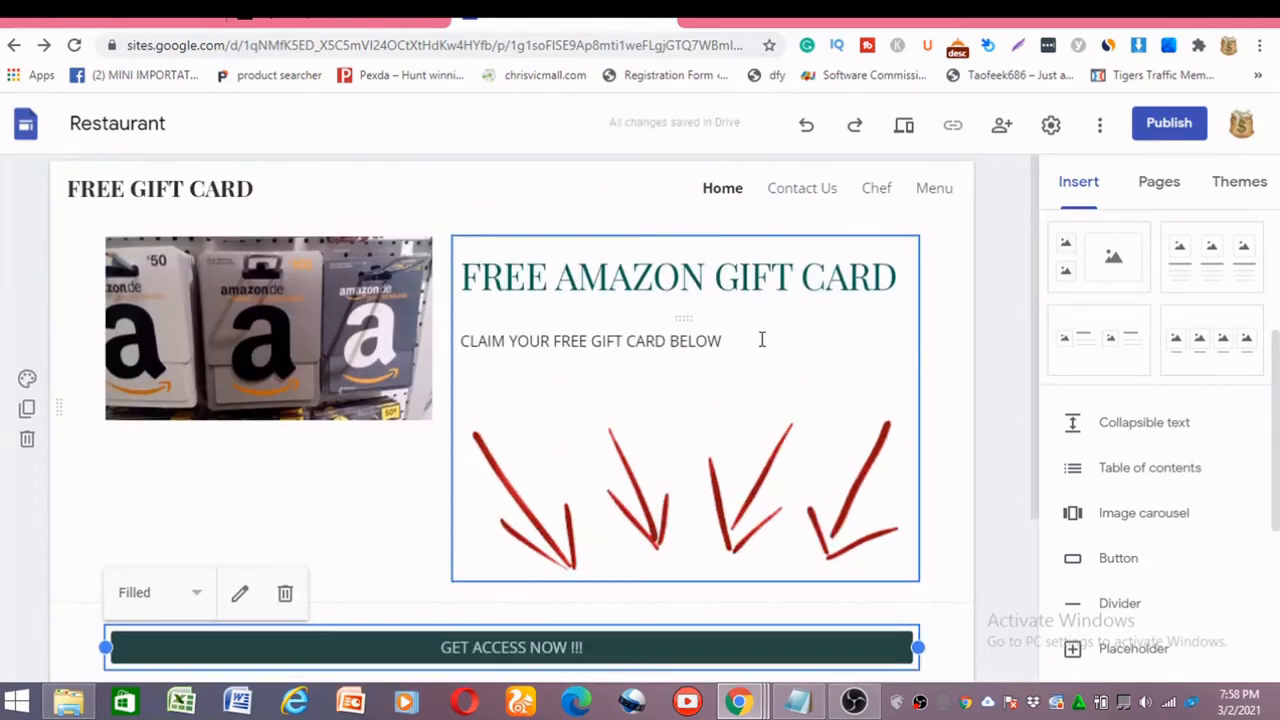
click(761, 340)
triple_click(689, 340)
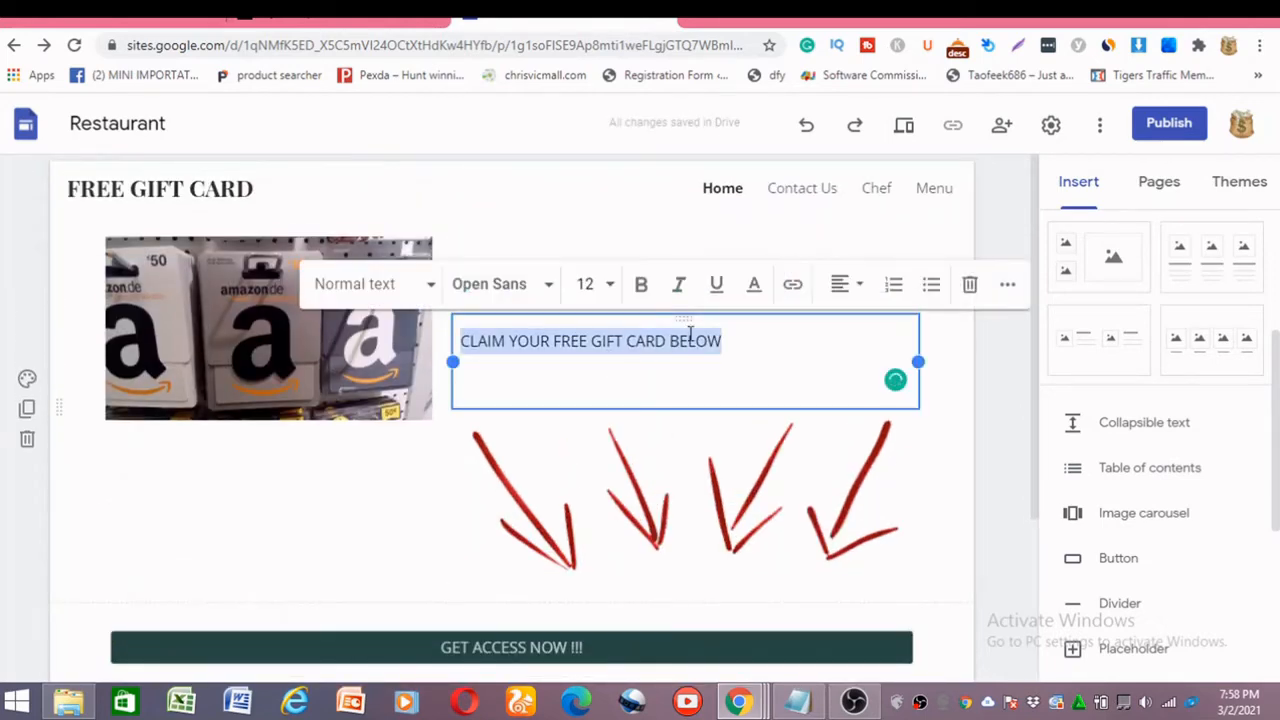
click(645, 288)
click(600, 290)
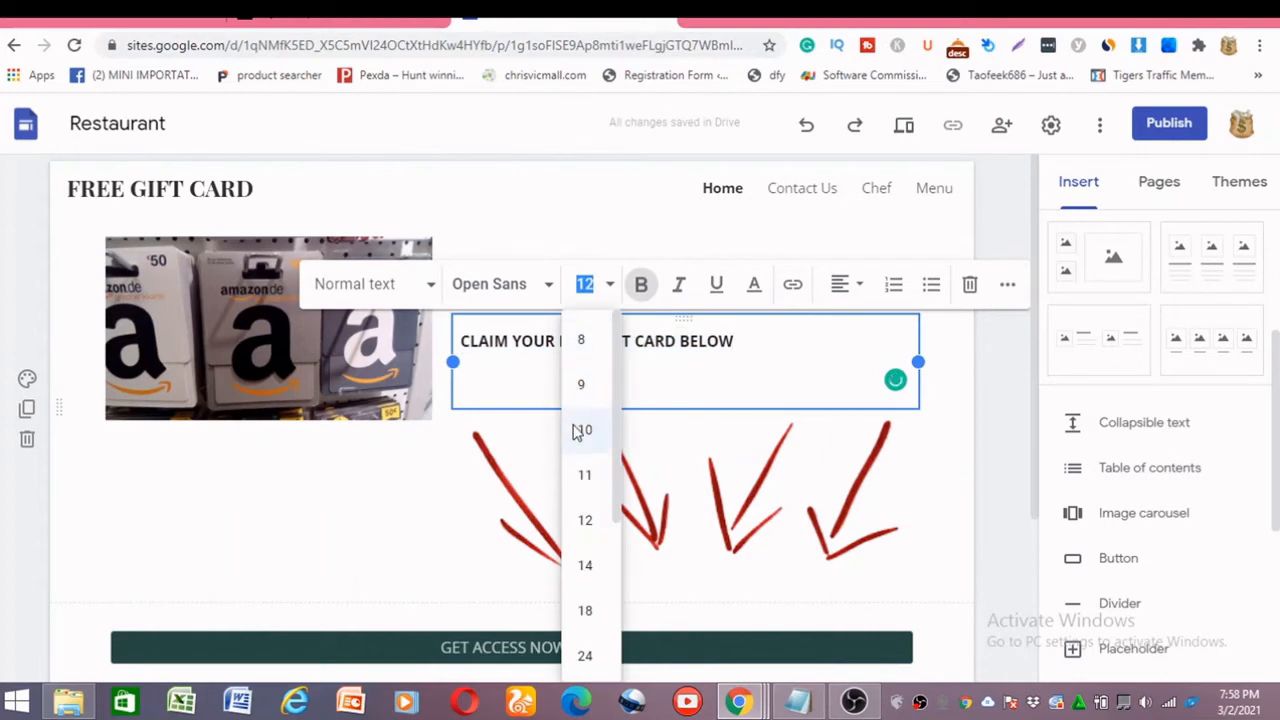
click(590, 609)
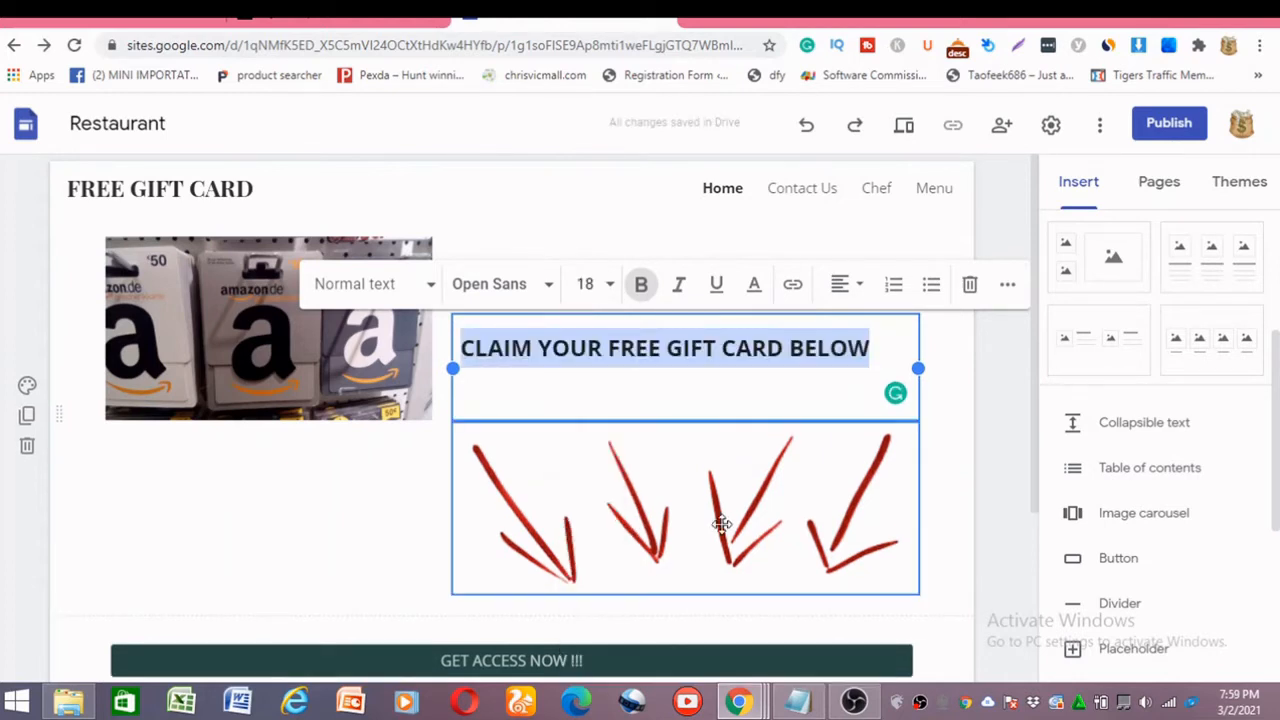
click(829, 394)
click(681, 229)
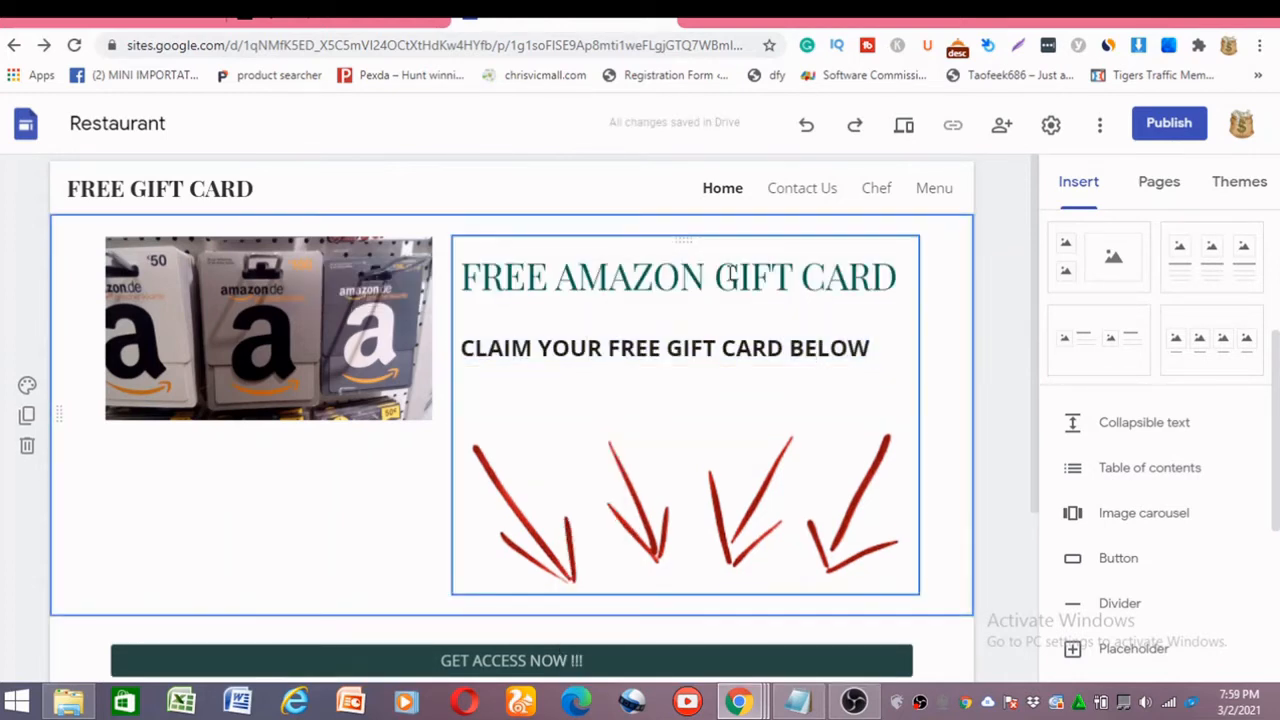
scroll(628, 486, down, 2)
scroll(588, 456, up, 2)
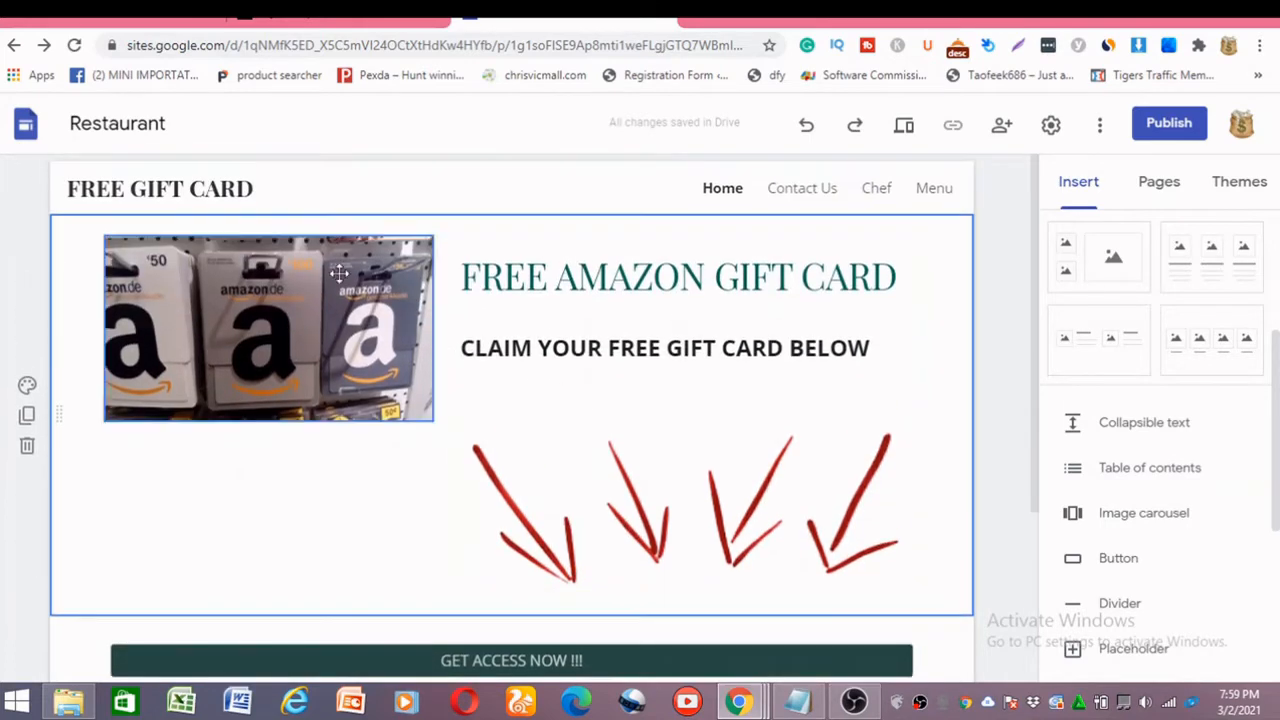
scroll(663, 531, down, 3)
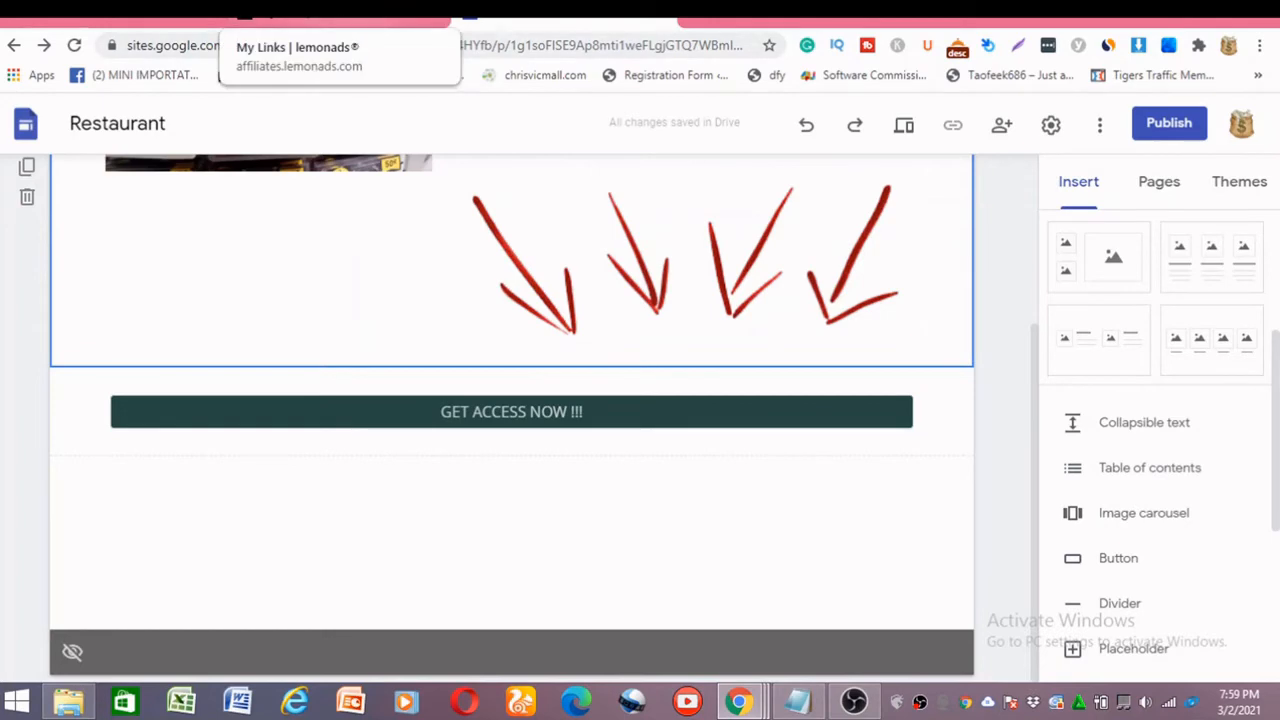
scroll(684, 360, up, 3)
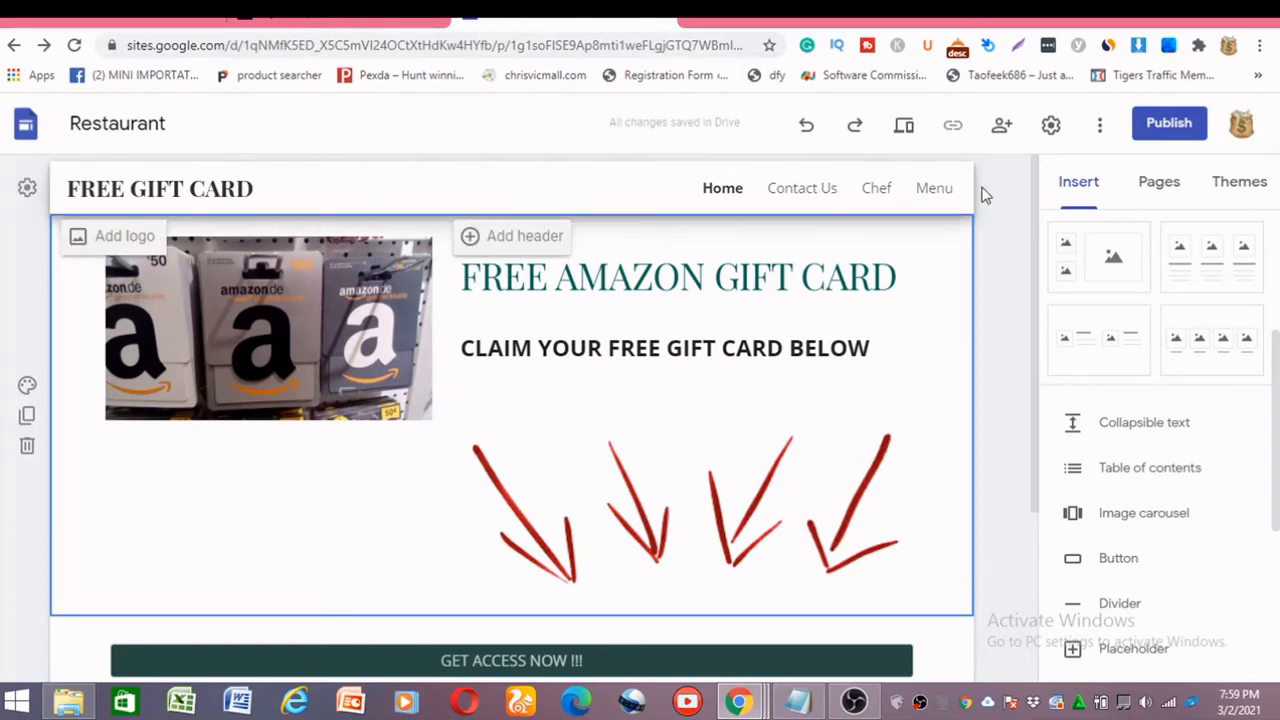
Delete the Contact Us, Chef and Menu pages, keeping only the Home page.
click(1168, 190)
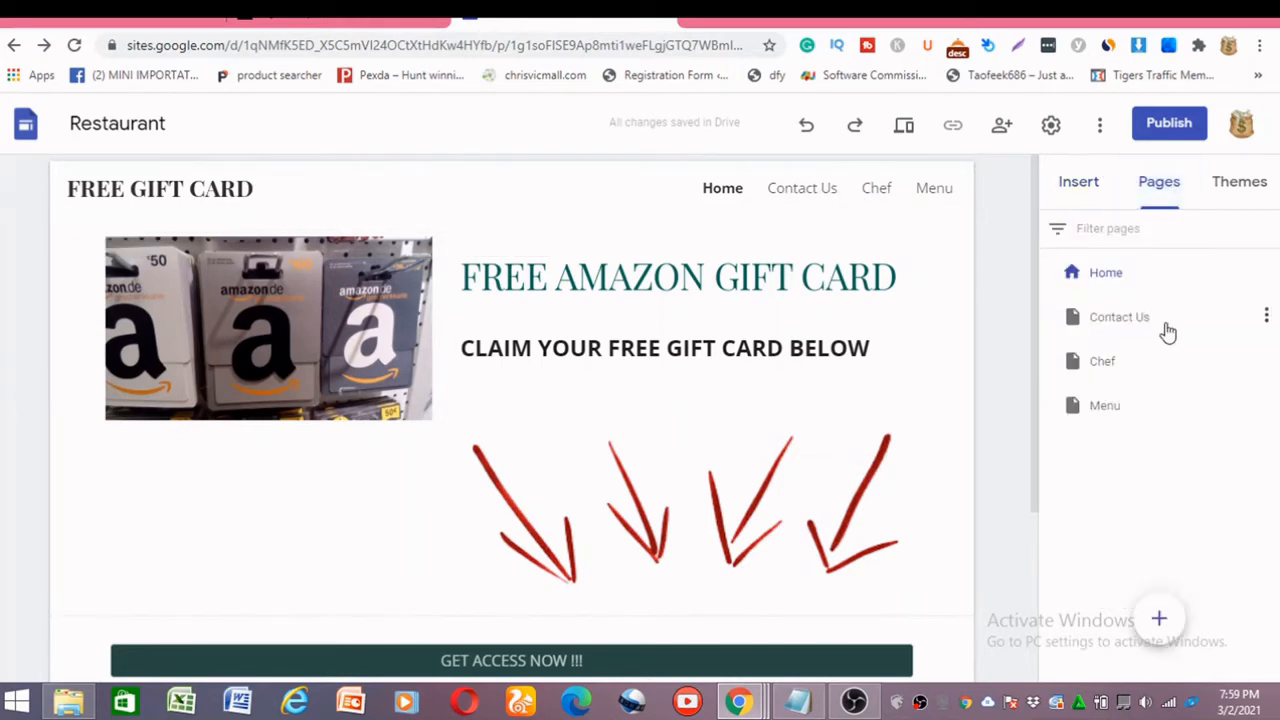
click(1267, 318)
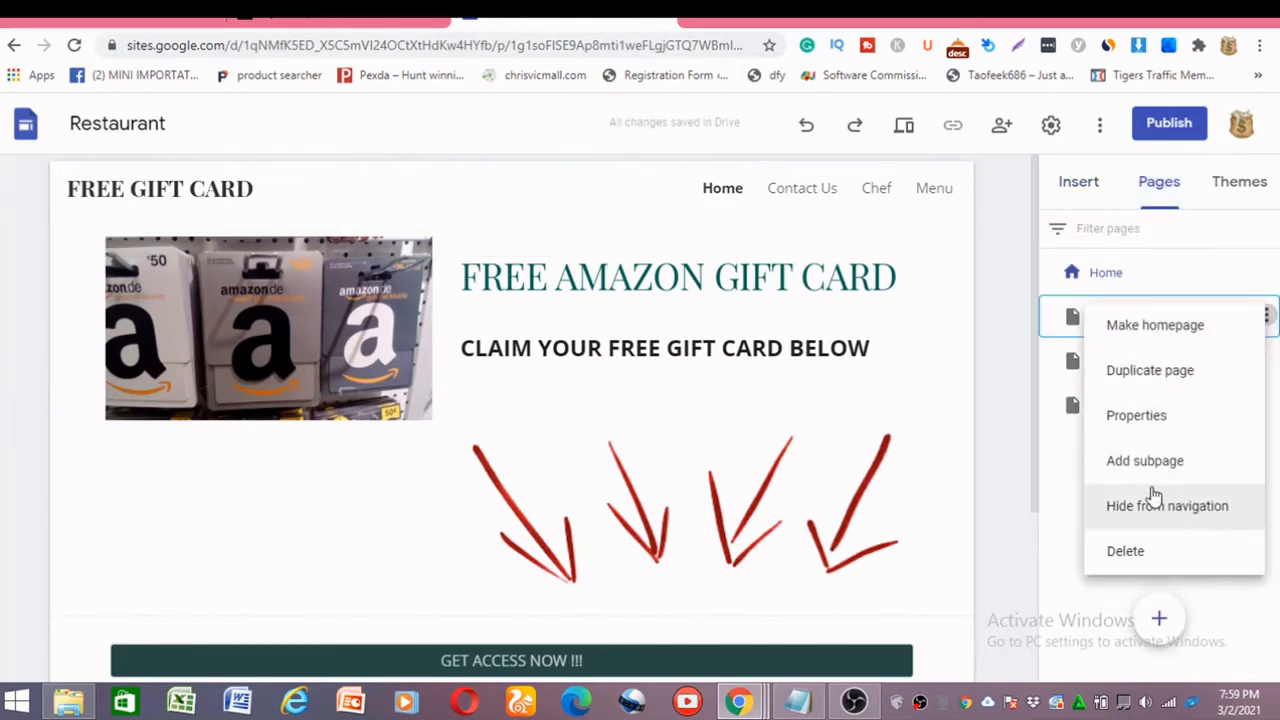
click(1247, 254)
click(1268, 317)
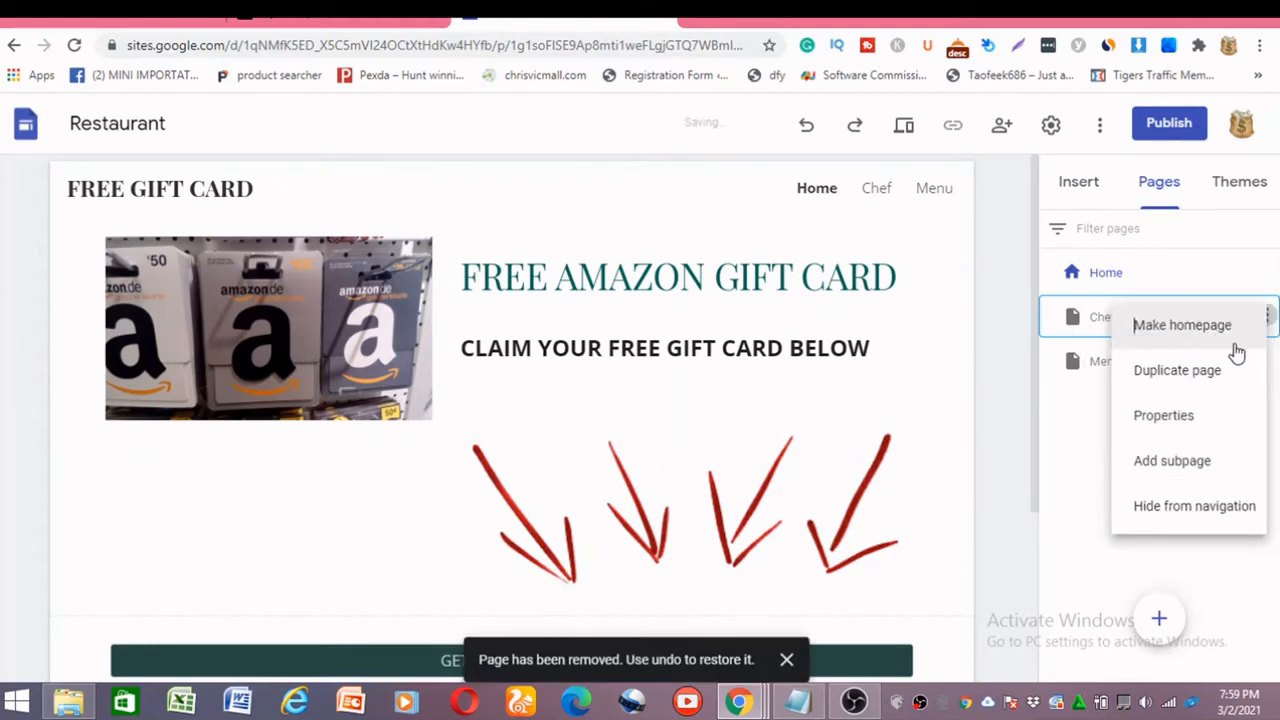
click(1146, 555)
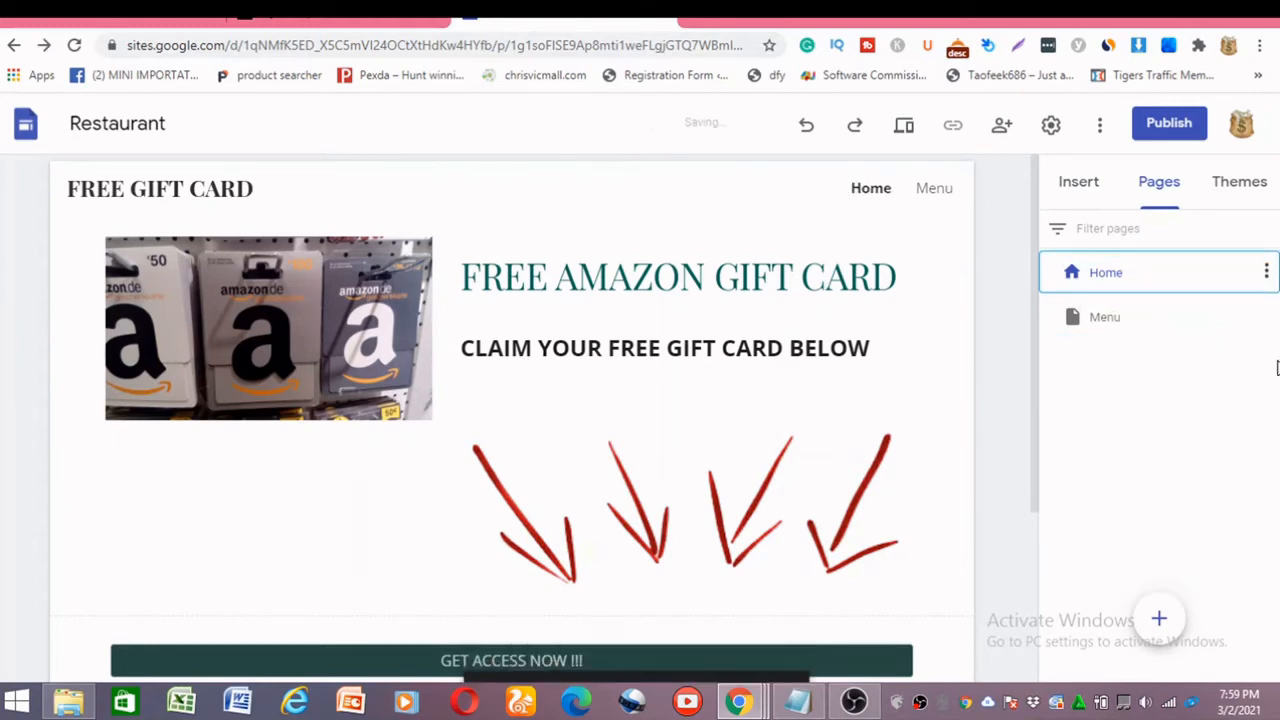
click(1267, 318)
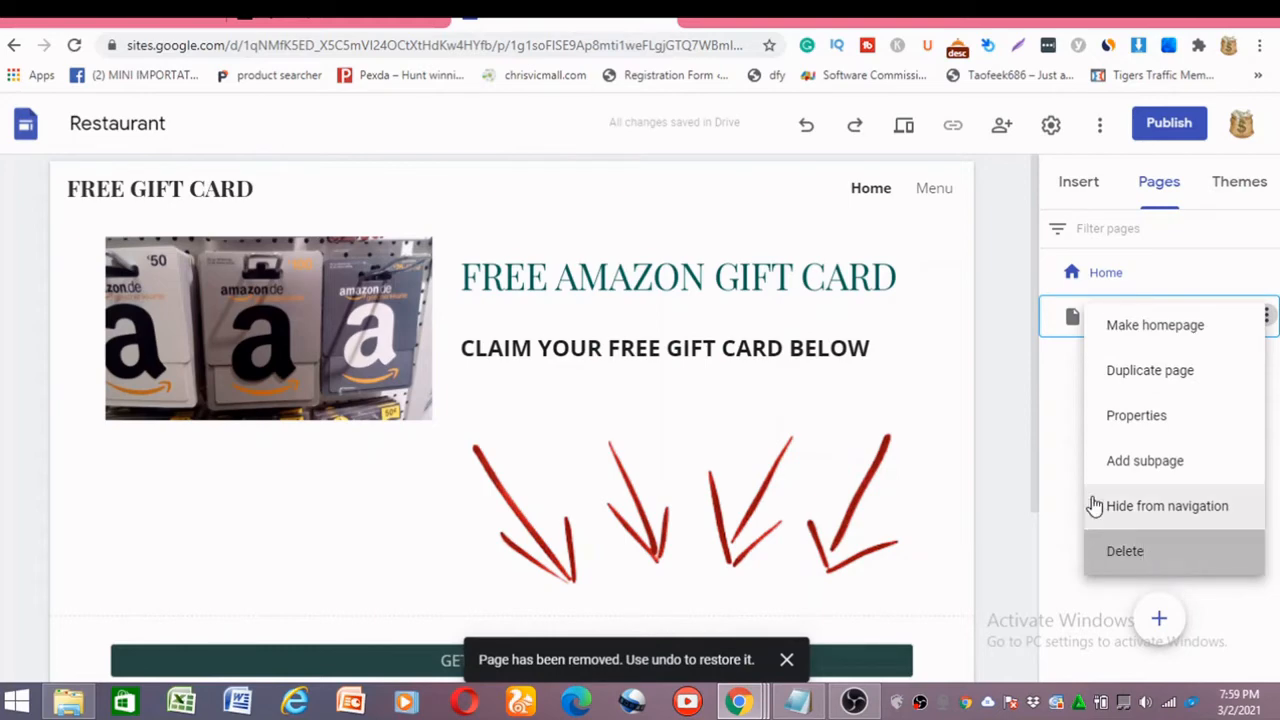
click(1140, 556)
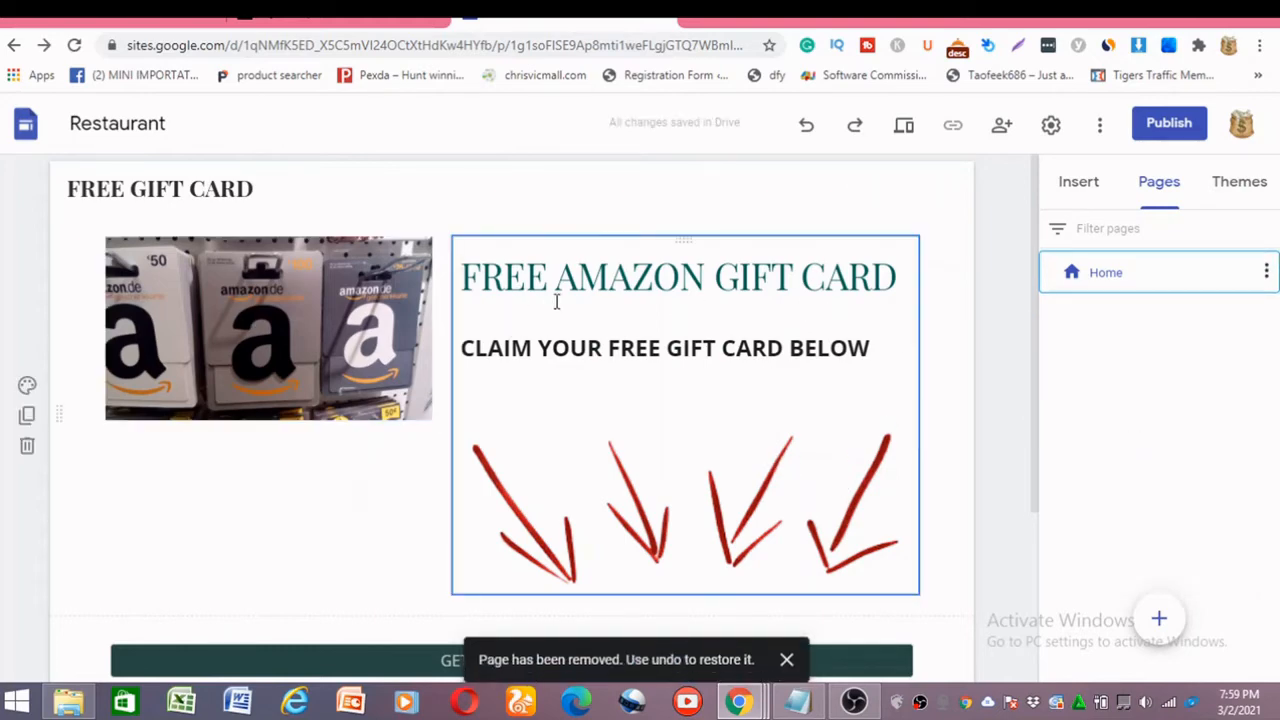
Set the Diplomat theme's custom colour to red #e40b0b.
scroll(336, 390, down, 1)
scroll(336, 390, up, 1)
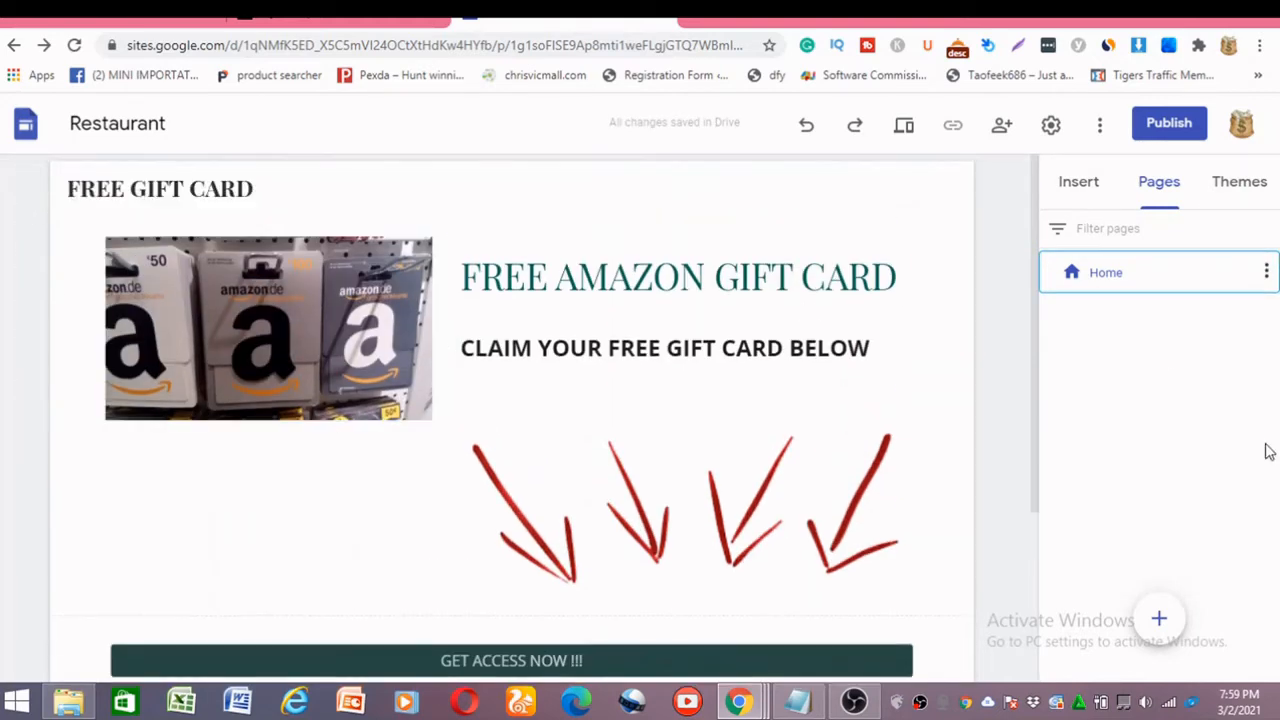
click(1240, 196)
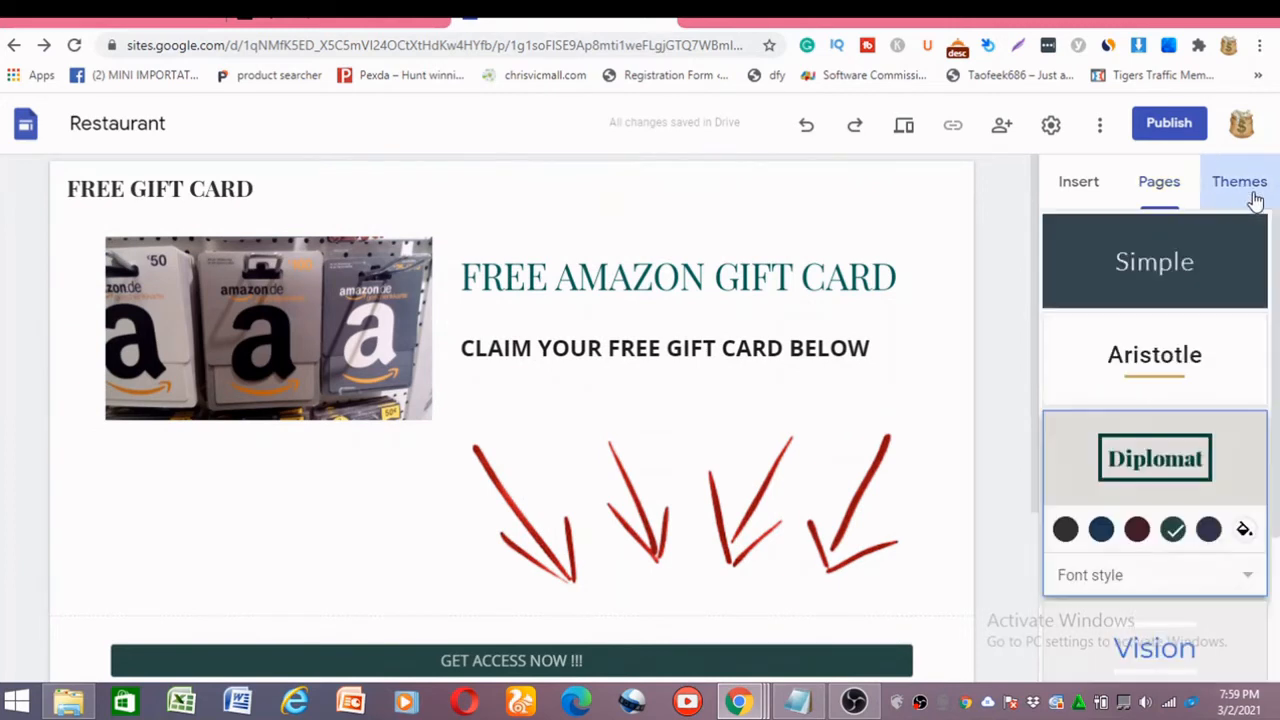
click(1244, 530)
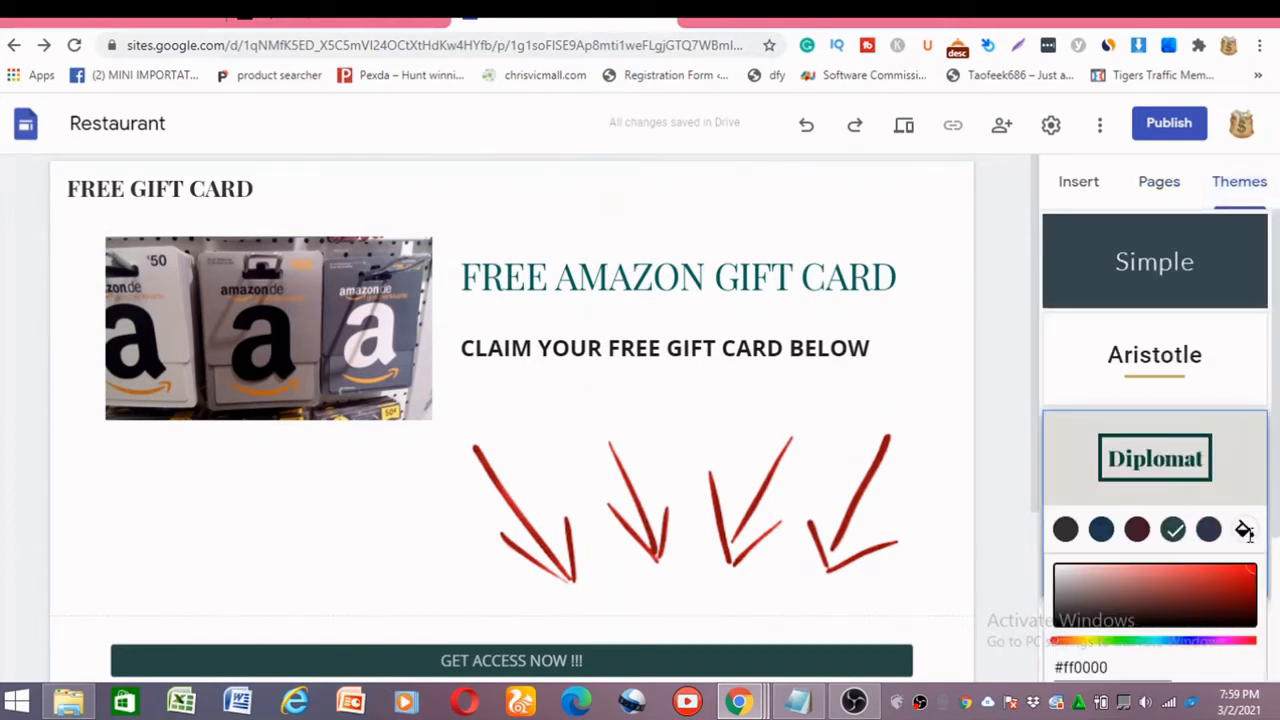
click(1244, 530)
click(1245, 572)
scroll(258, 489, down, 2)
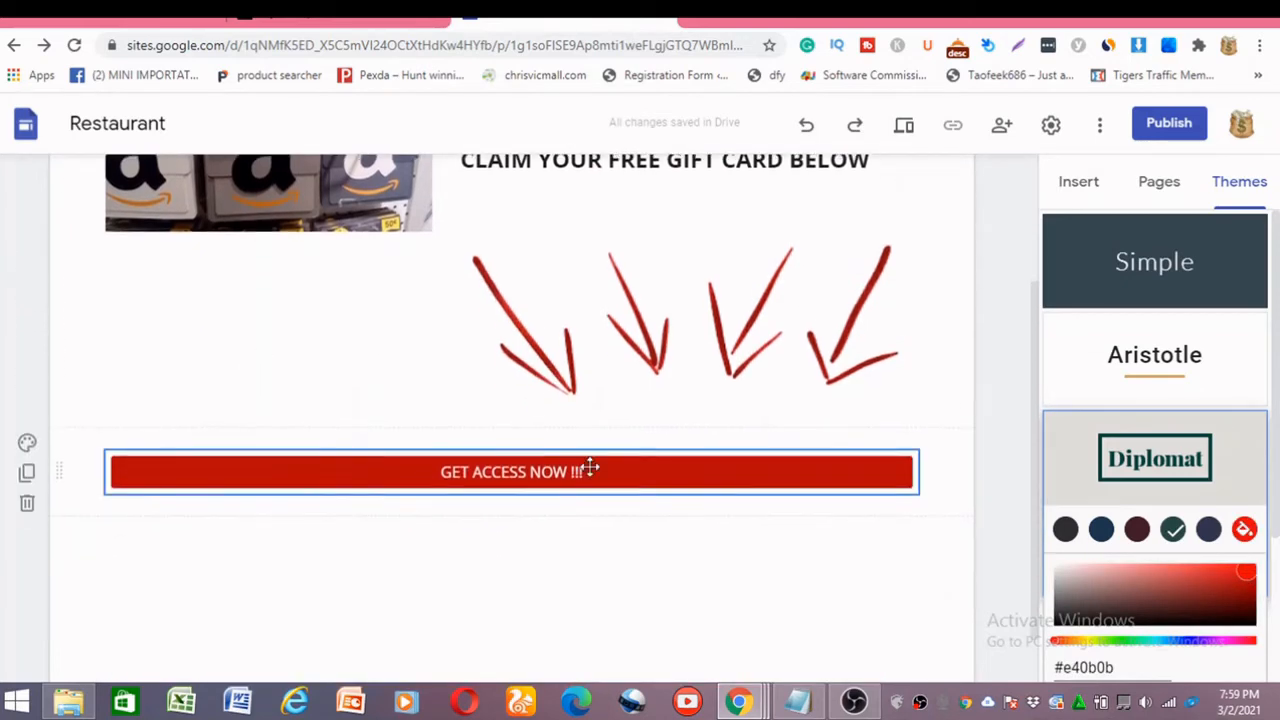
Publish the site to the web under the address "freegiftcad01".
click(1180, 123)
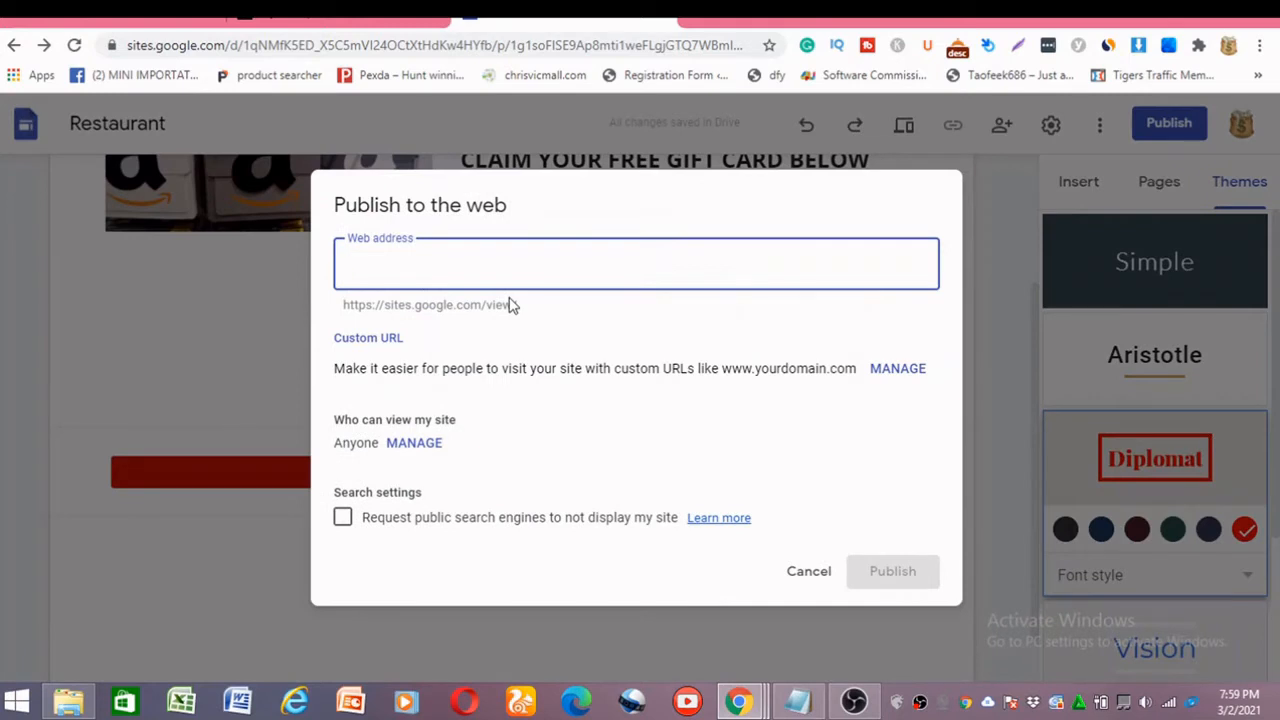
text(frr)
key(BackSpace)
key(BackSpace)
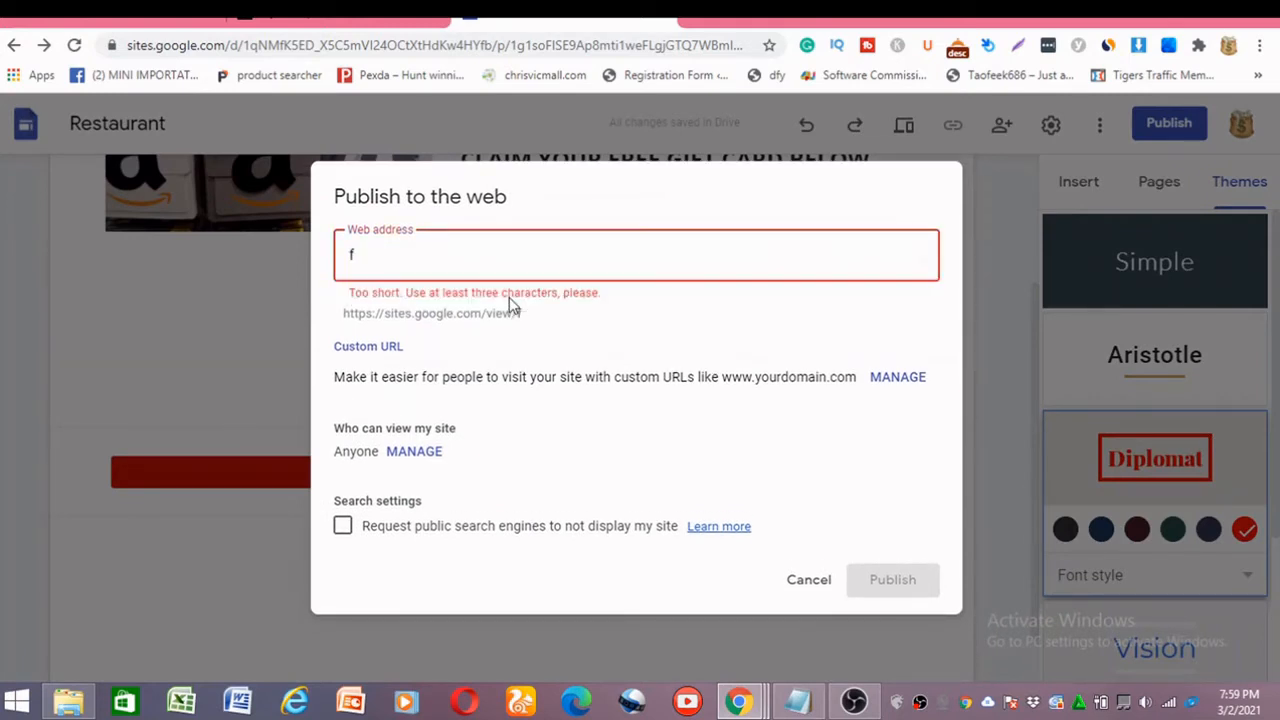
text(reegiftca)
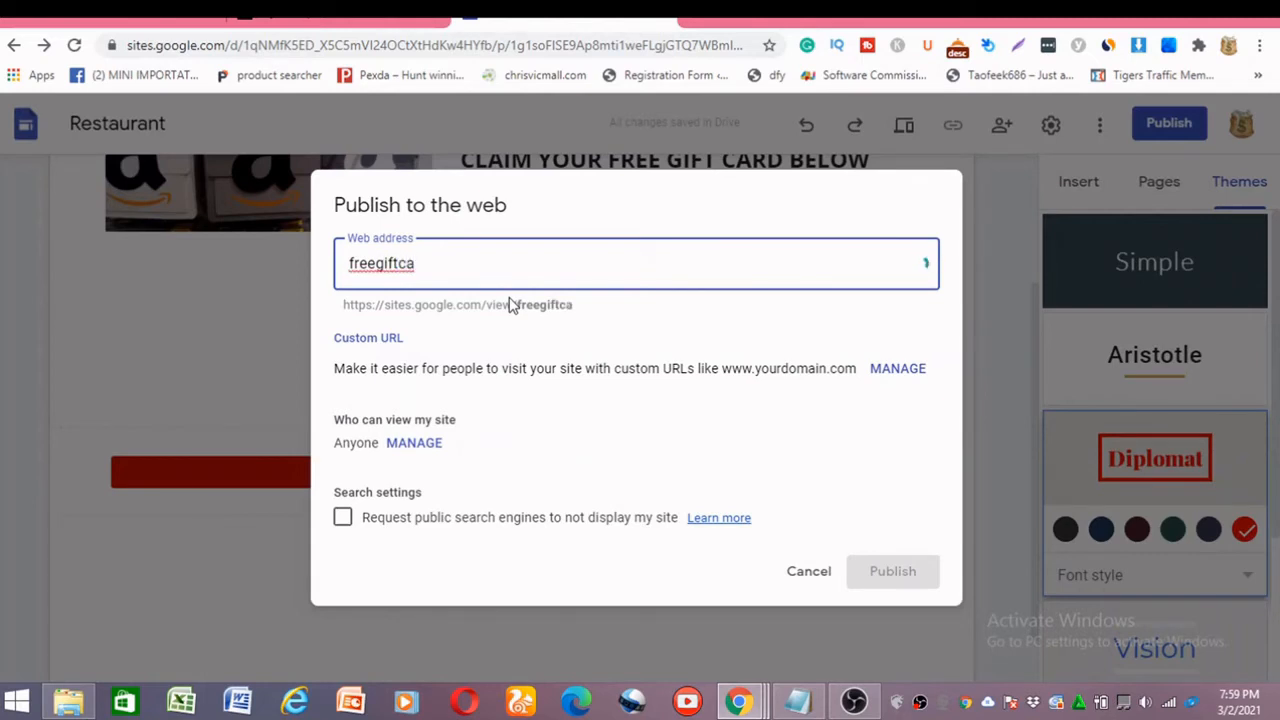
text(d01)
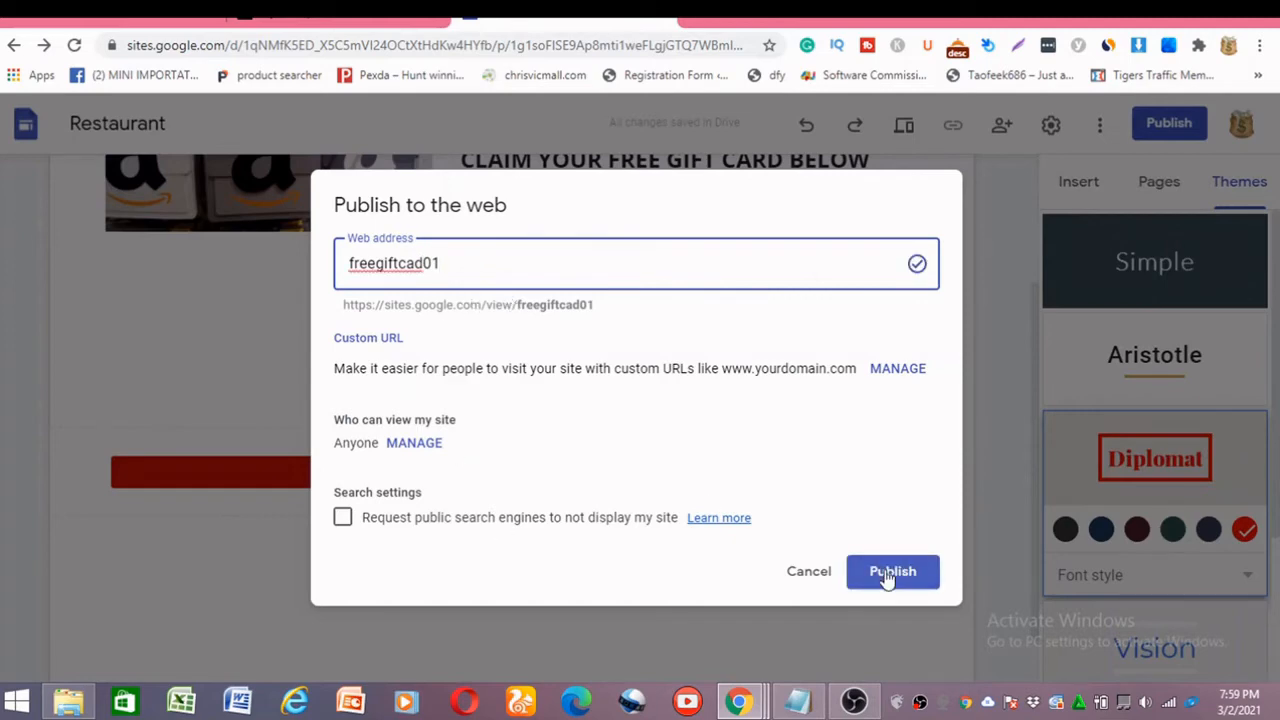
click(885, 570)
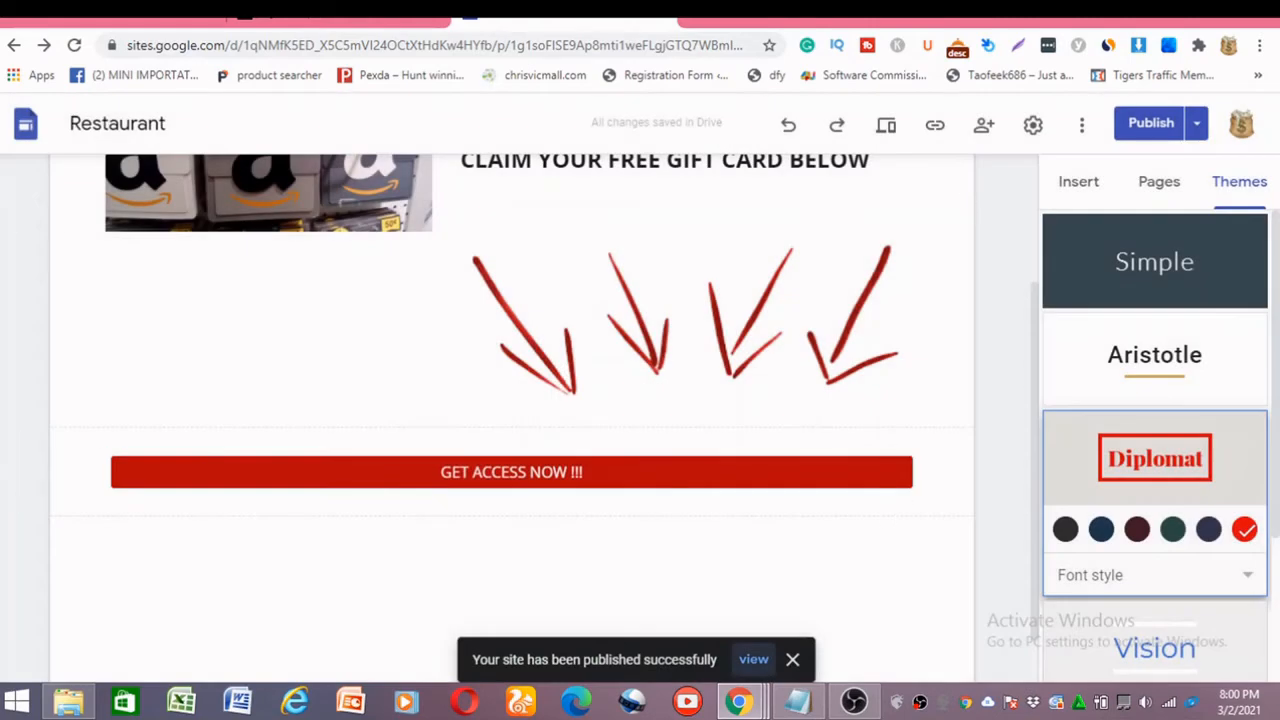
Open the preview of the finished gift card page.
scroll(880, 330, up, 3)
click(886, 125)
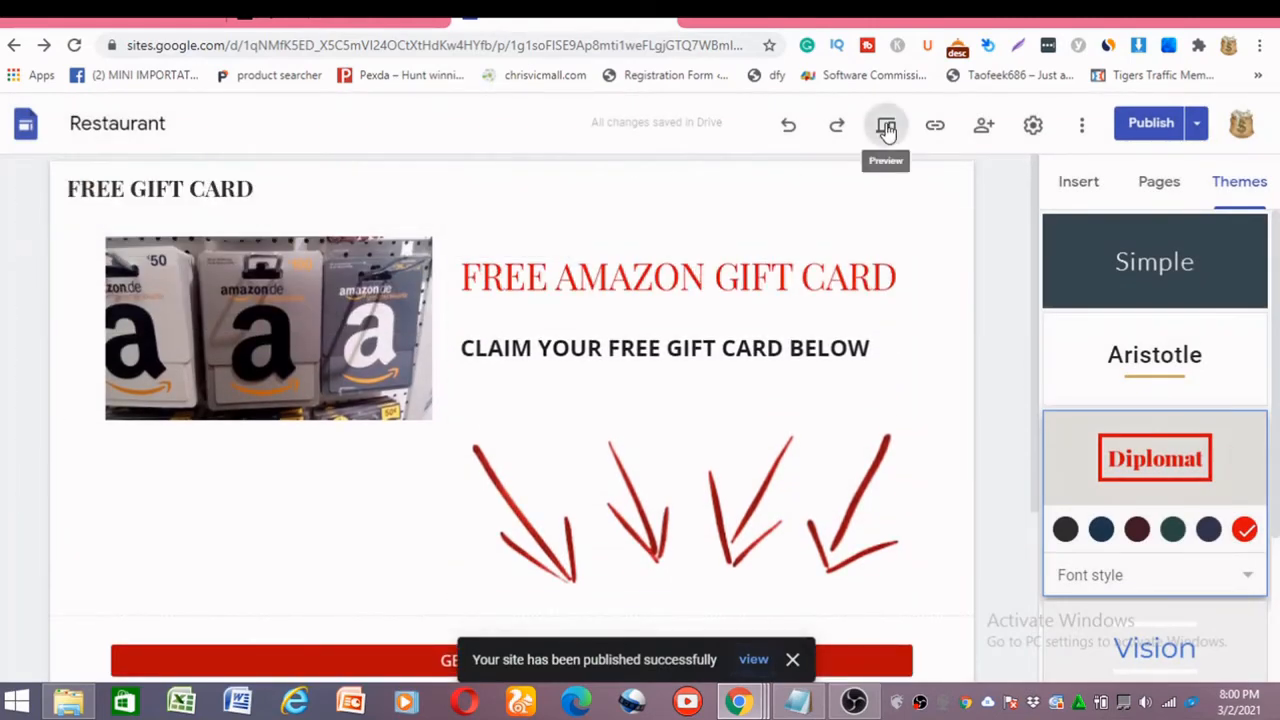
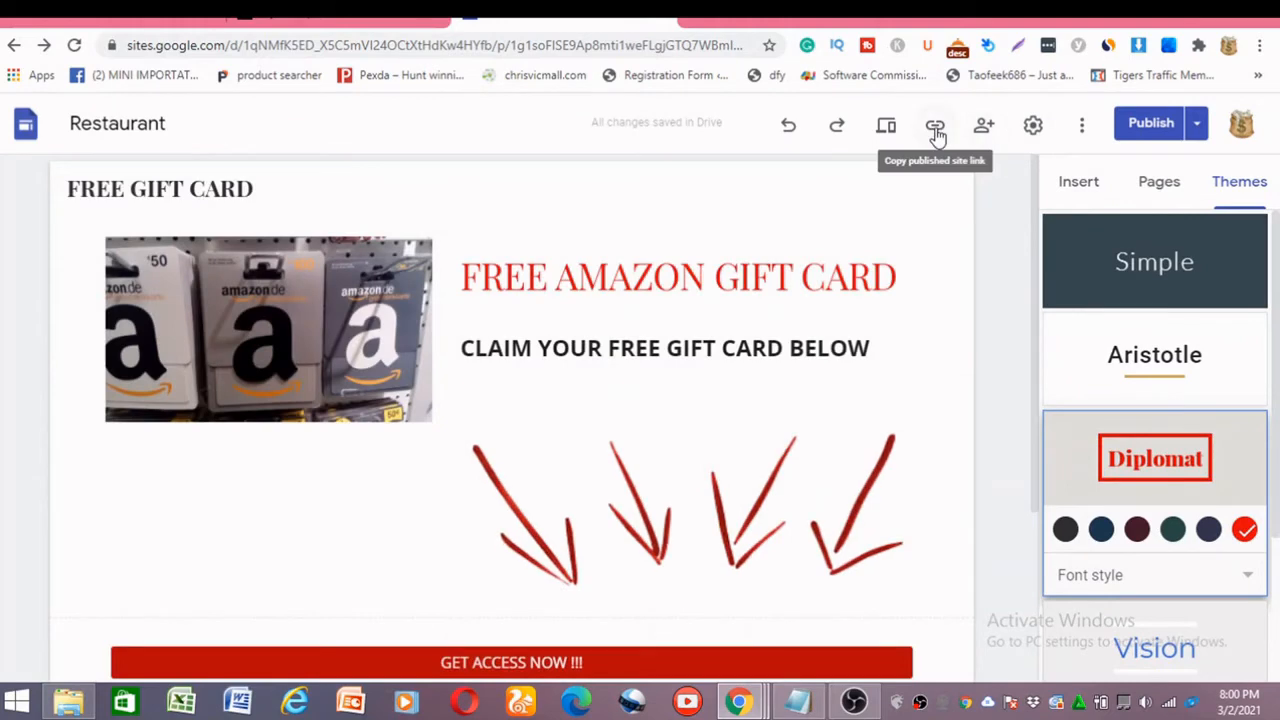
Copy the published site link of the gift card page and open bit.ly in a new browser tab.
click(936, 126)
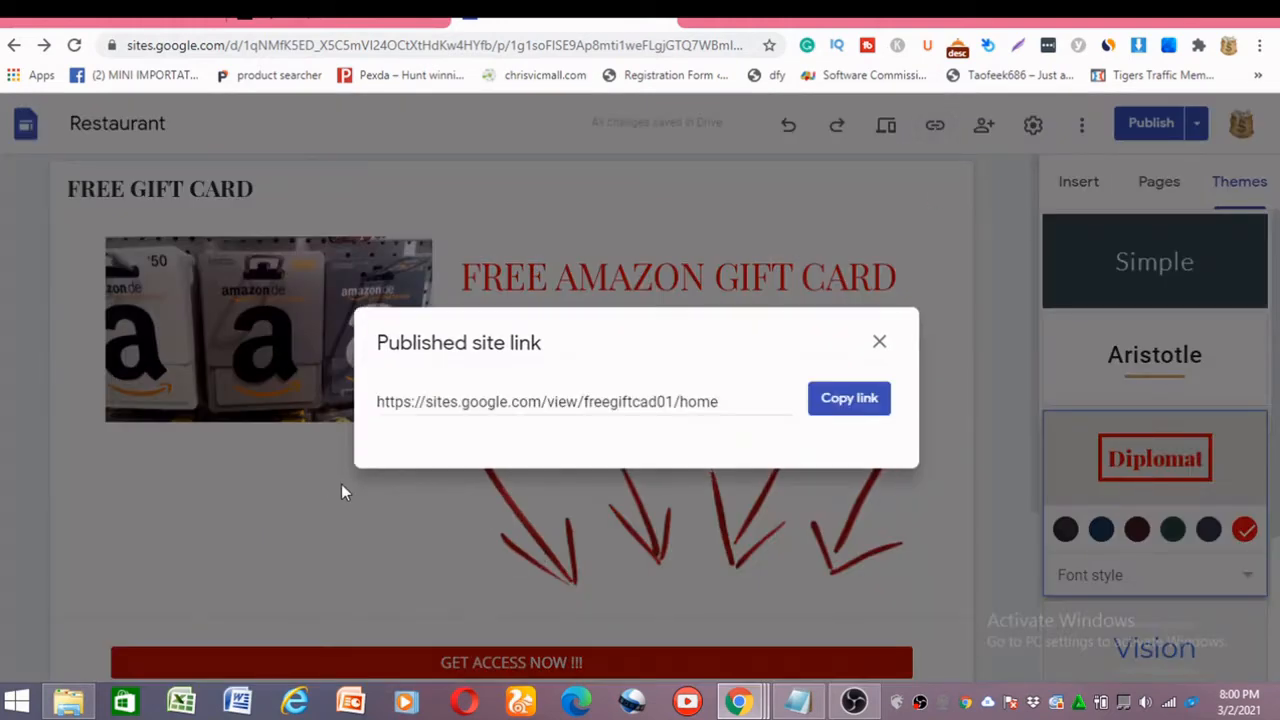
click(846, 399)
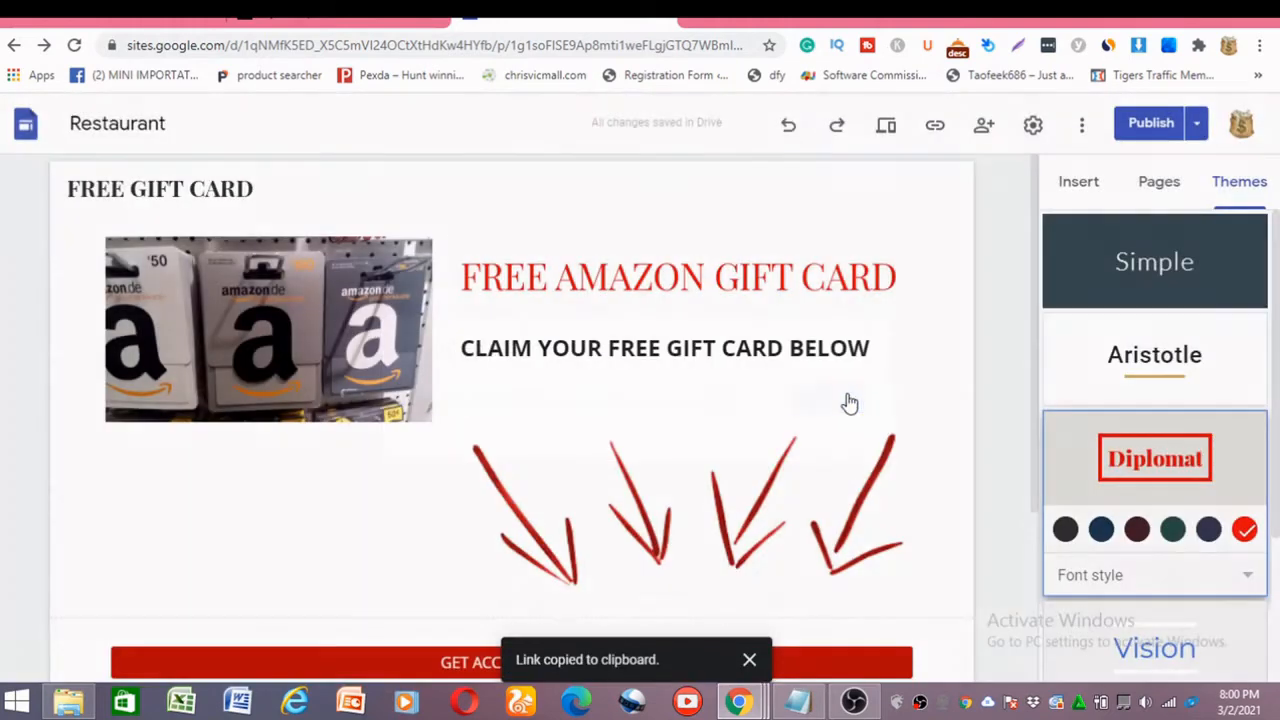
click(697, 20)
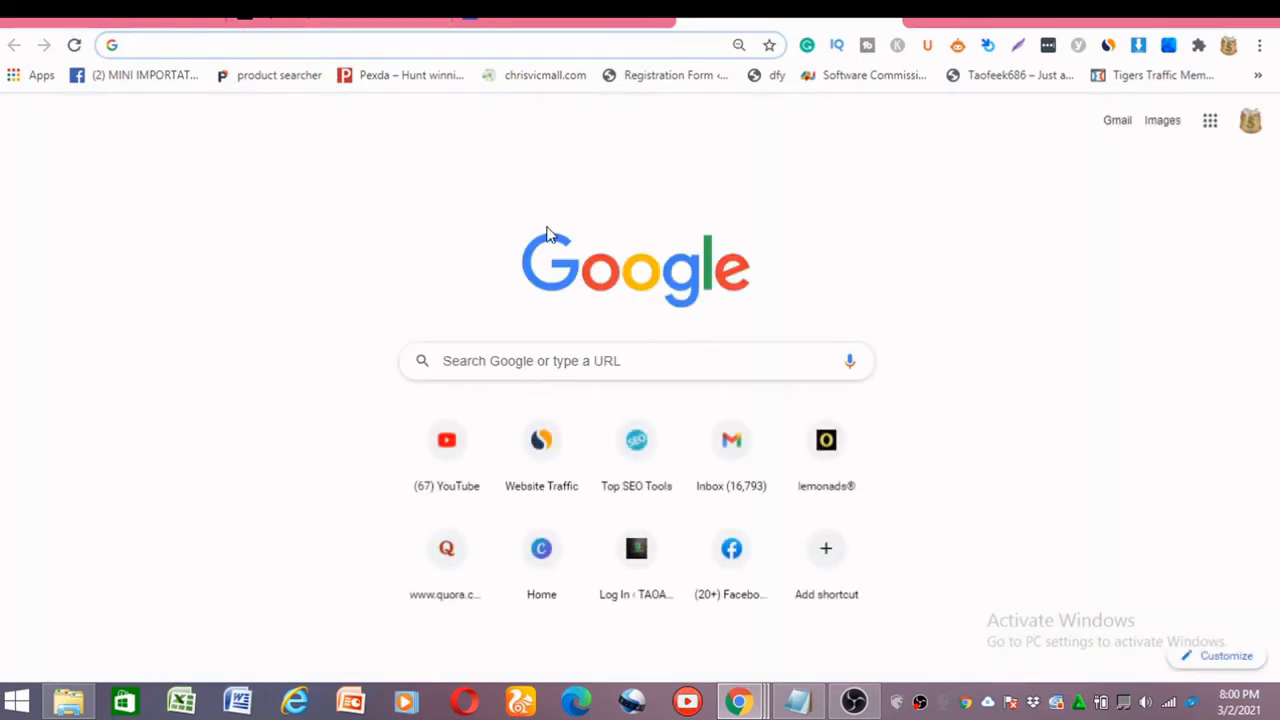
click(244, 47)
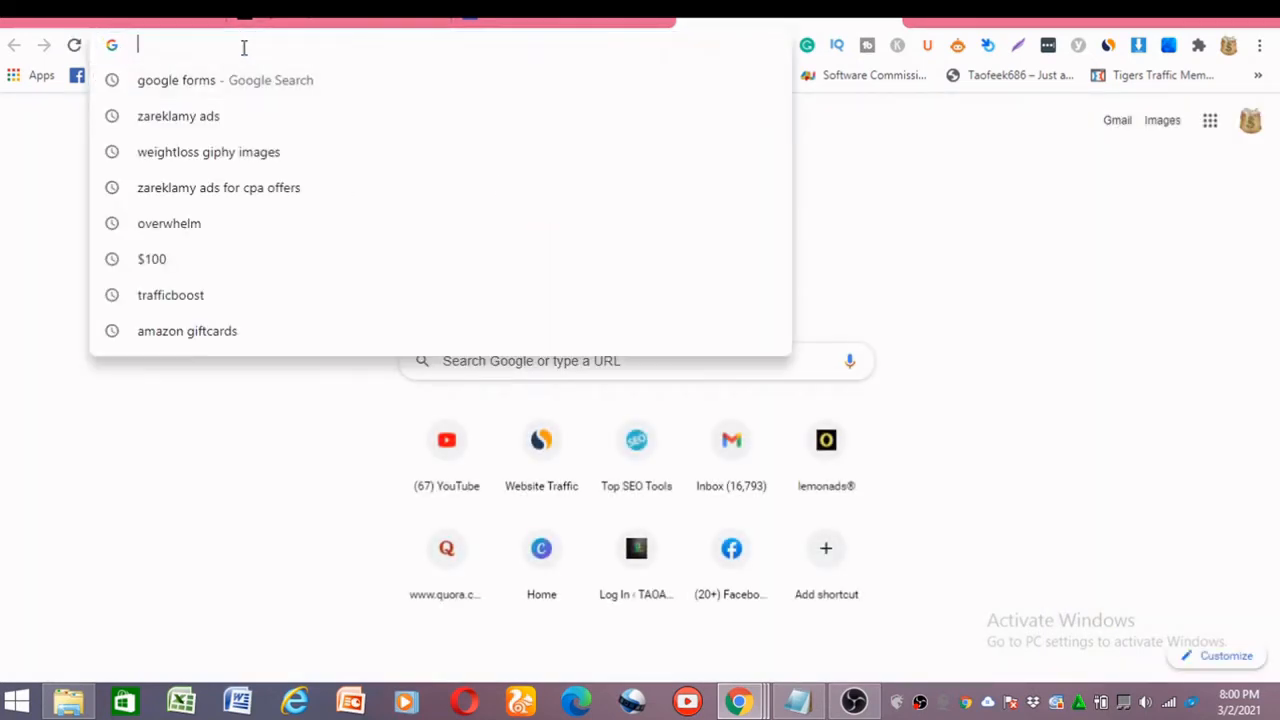
text(BIT)
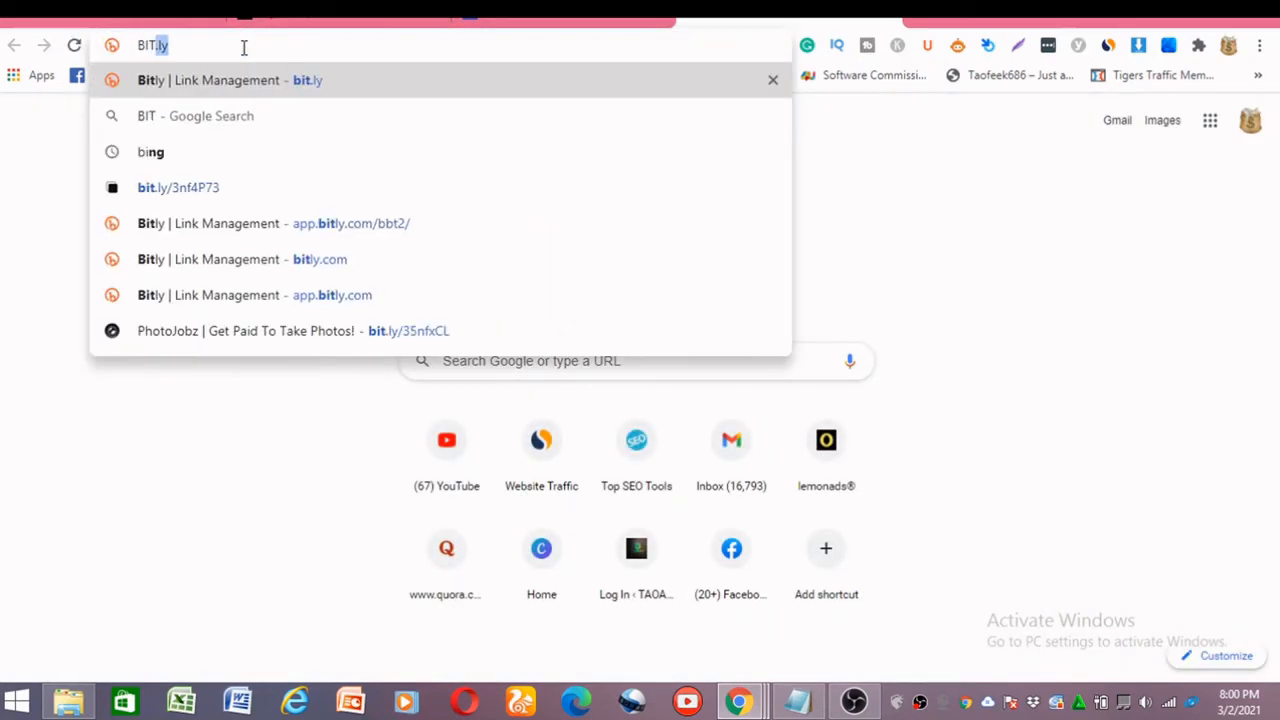
key(Return)
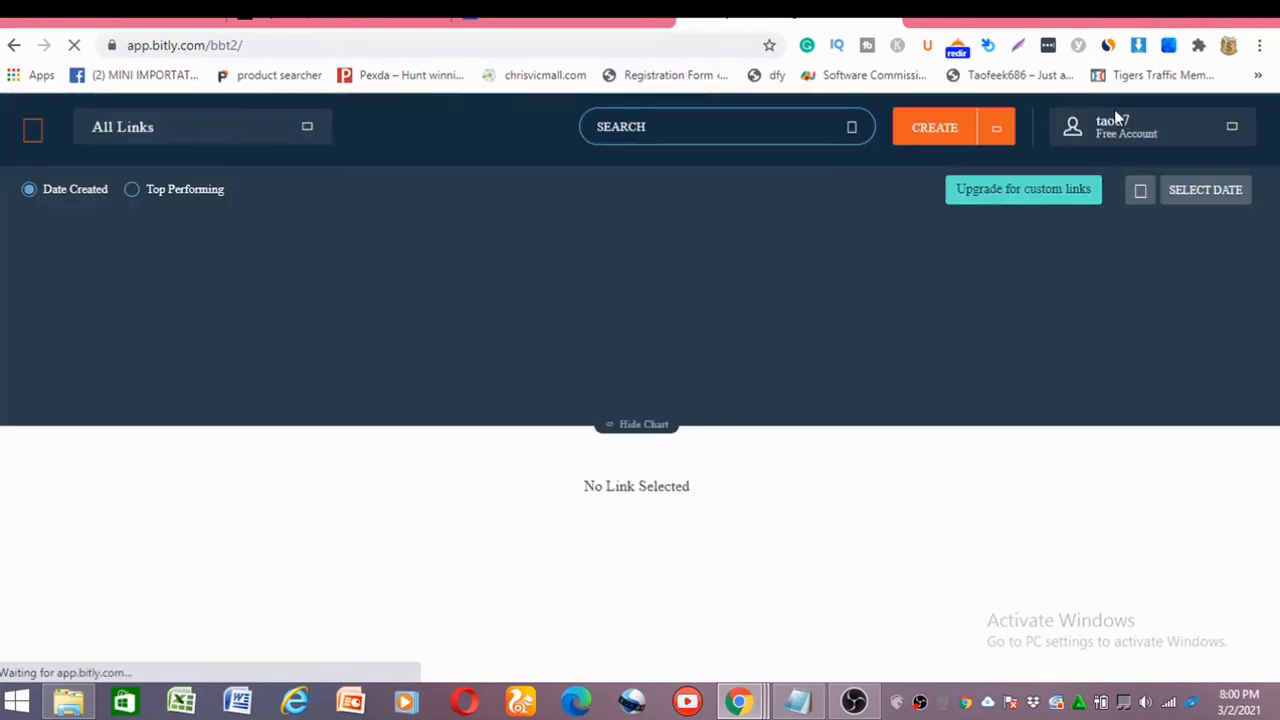
click(935, 133)
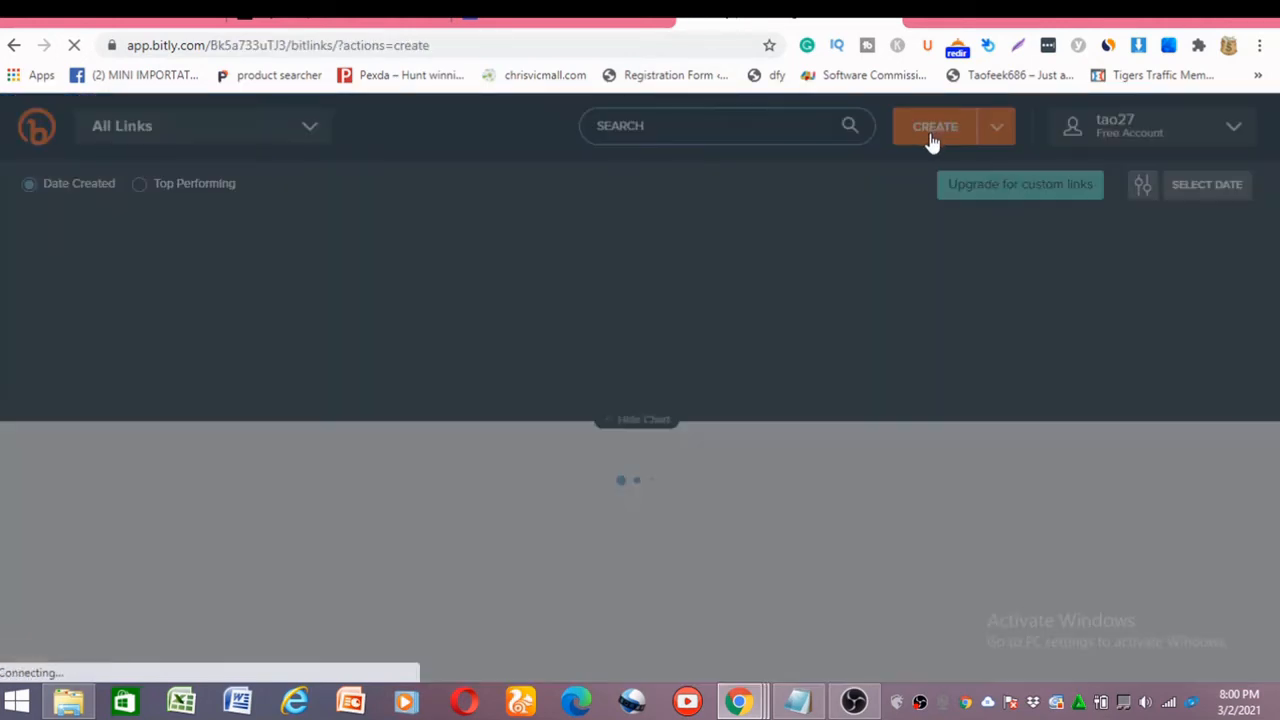
right_click(1160, 294)
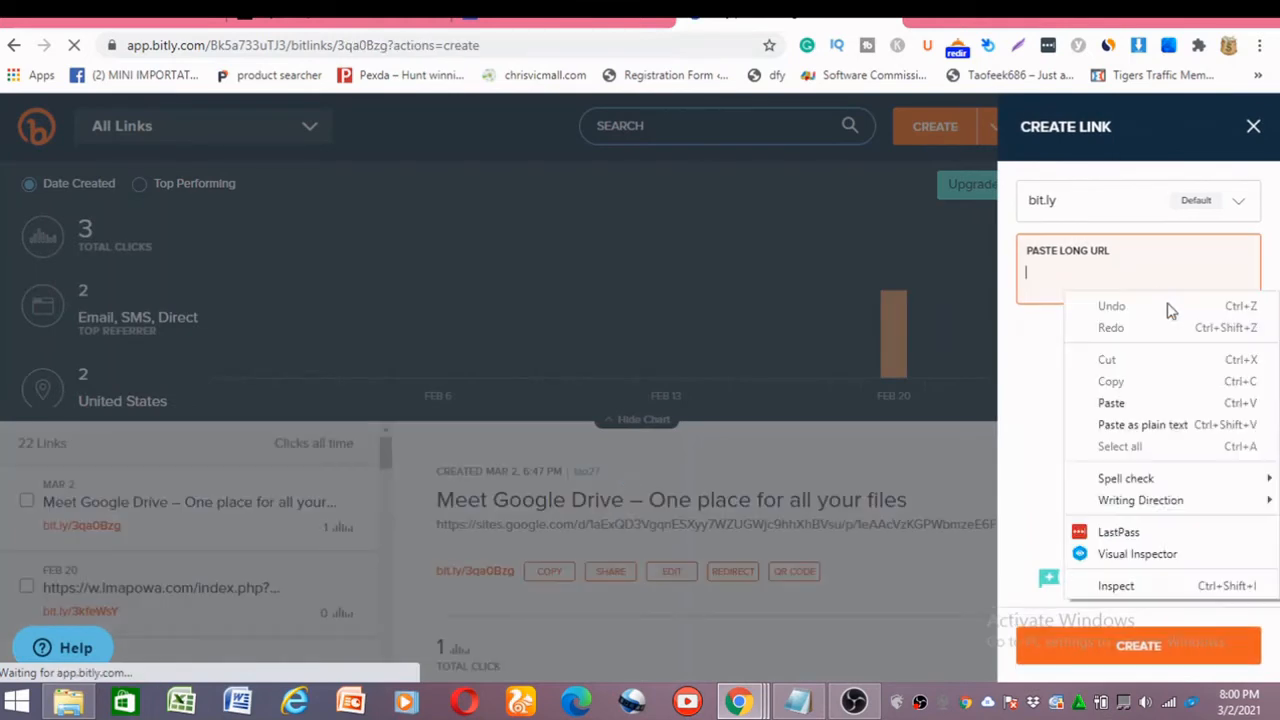
click(1150, 424)
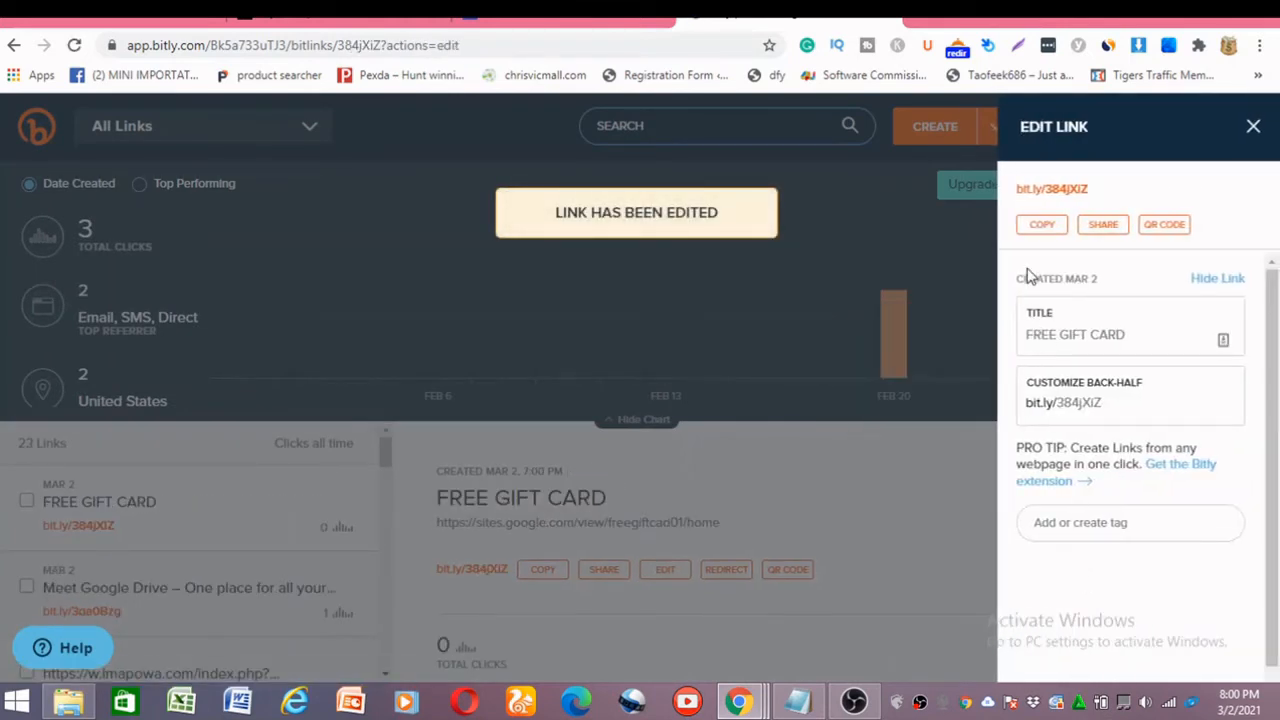
click(1056, 230)
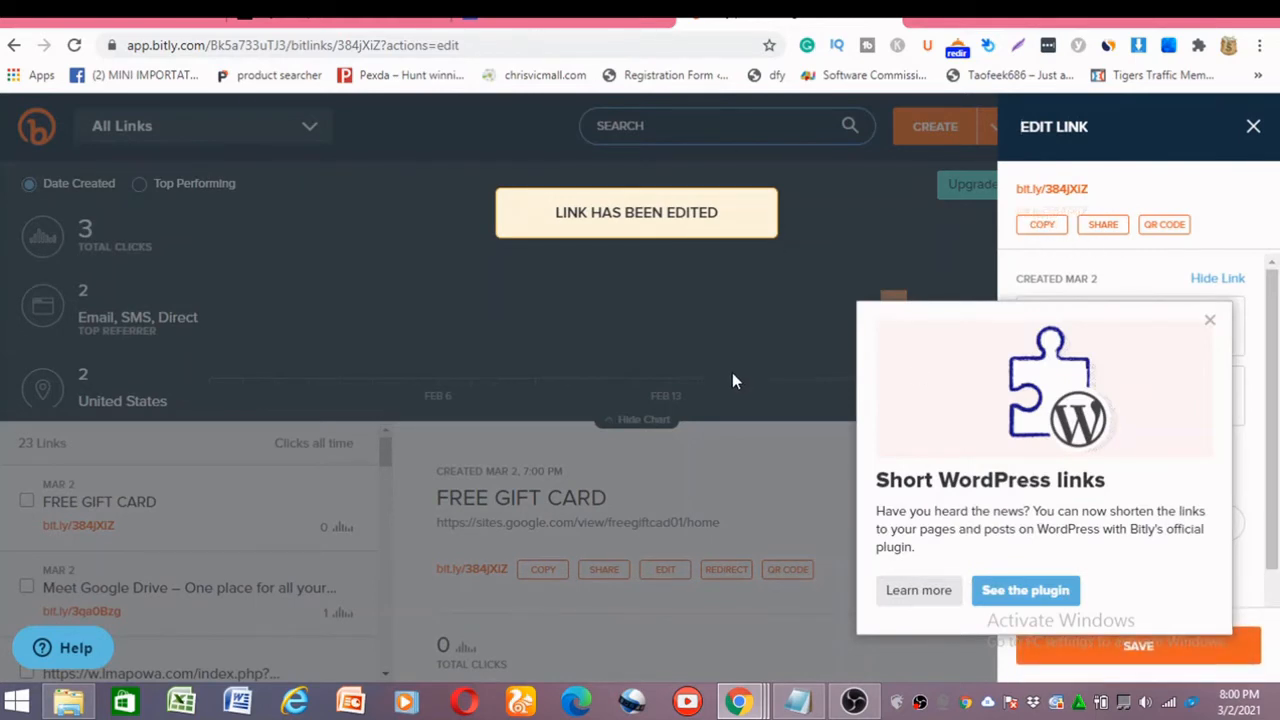
click(1252, 130)
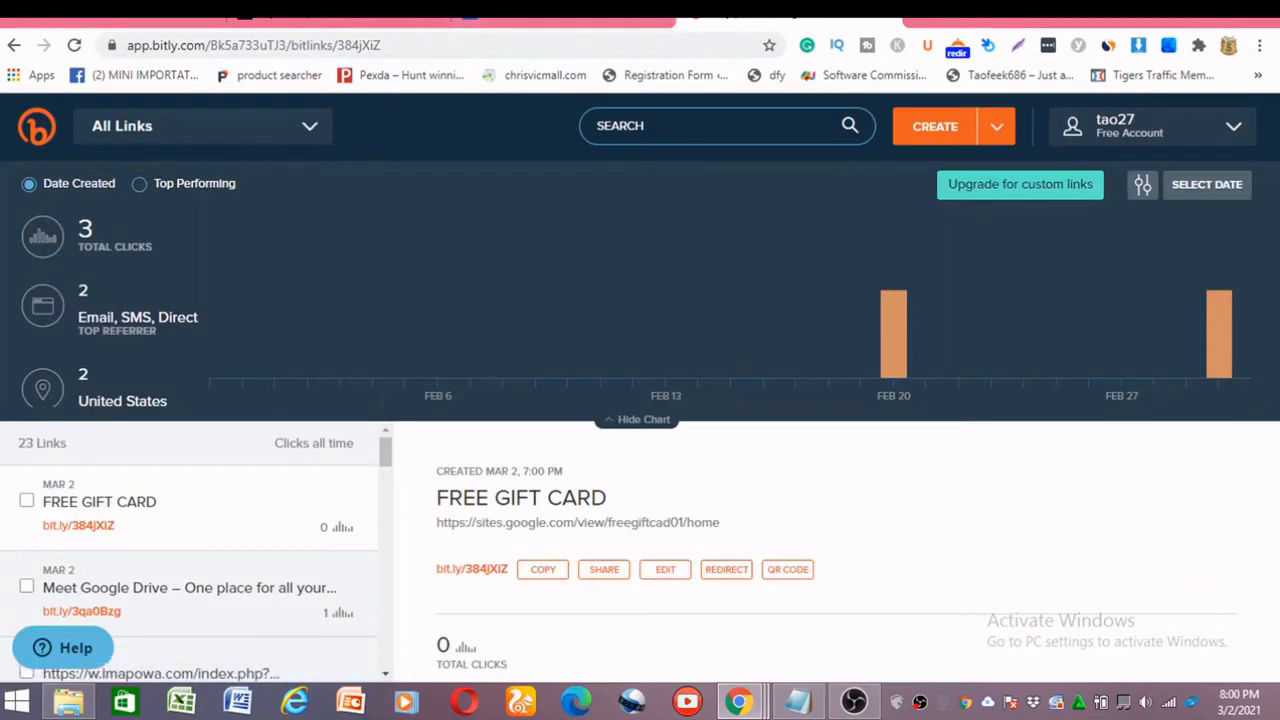
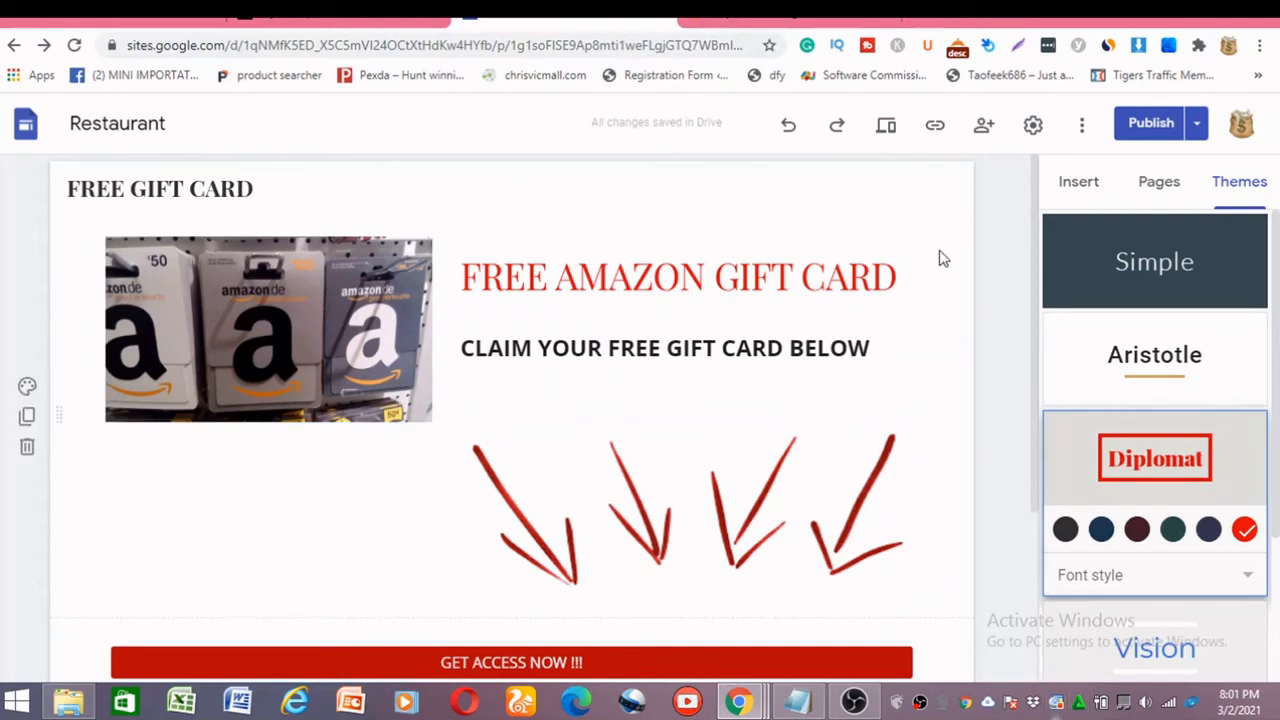
Open giphy.com in a new browser tab.
click(922, 22)
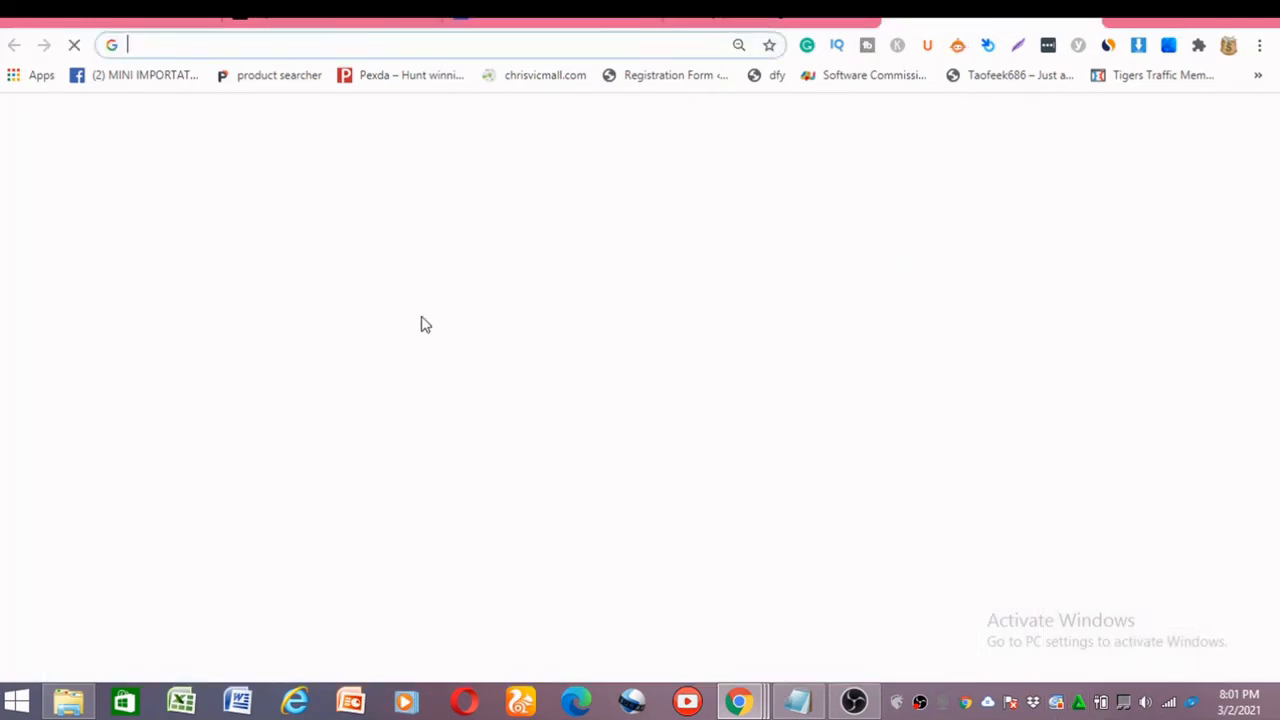
text(Gi)
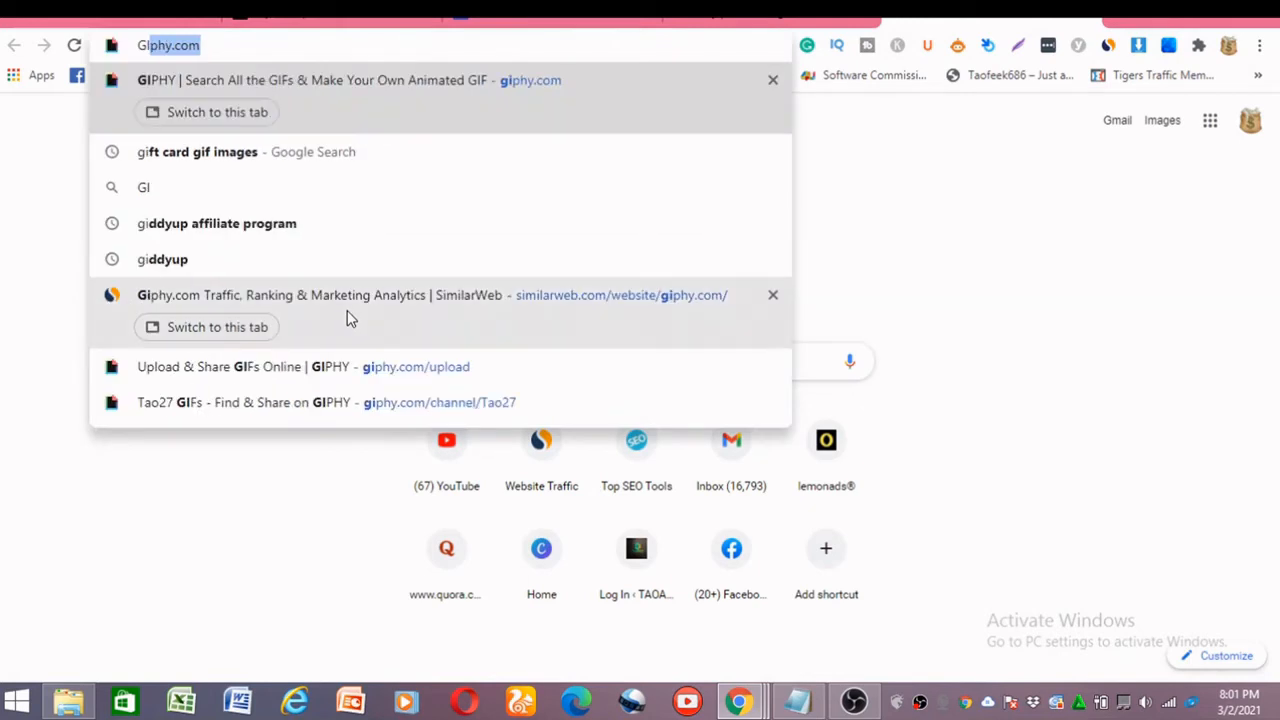
key(Return)
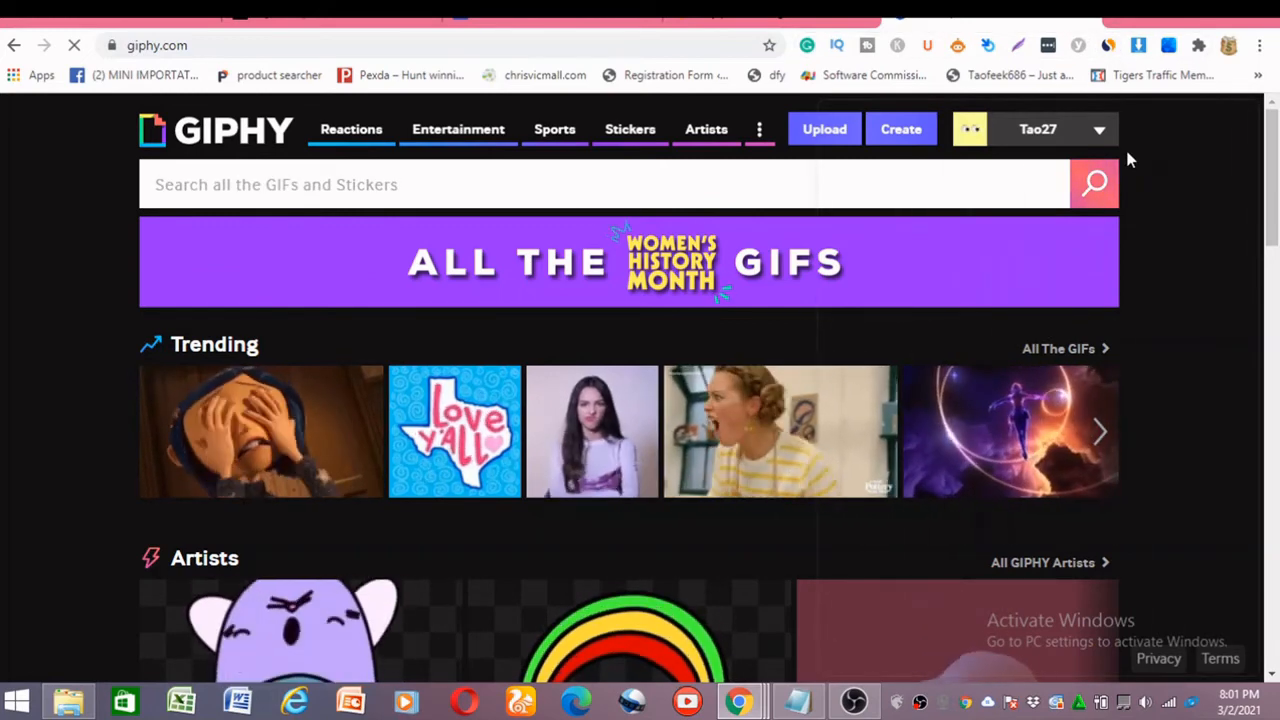
Check giphy.com's SimilarWeb statistics for visits over time, monthly visits, top countries and traffic sources.
click(1107, 45)
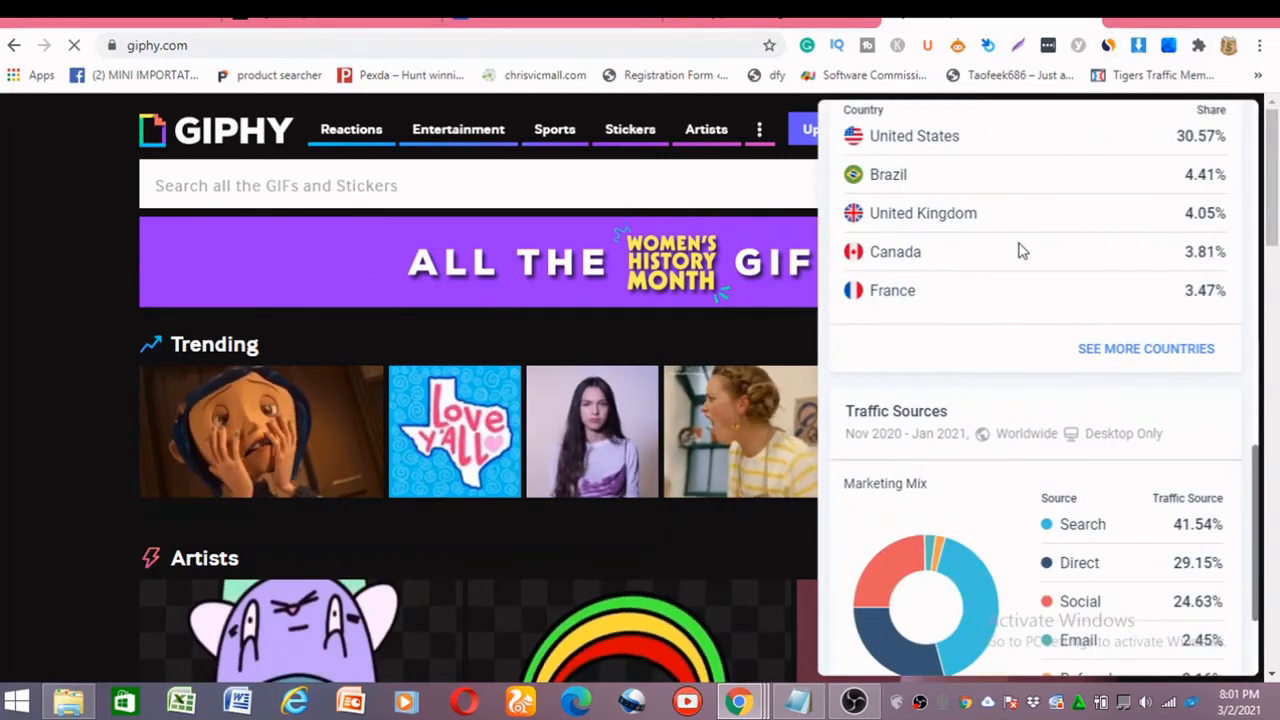
scroll(1037, 223, up, 6)
scroll(978, 203, up, 3)
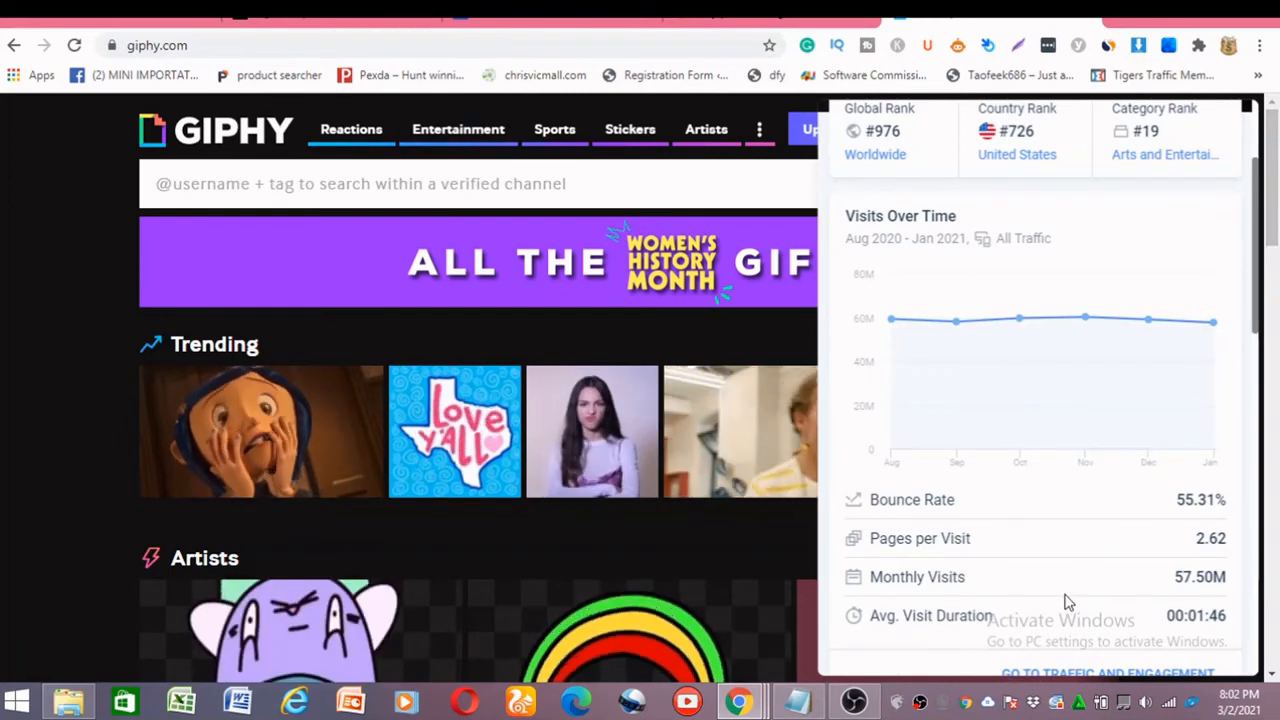
click(1114, 22)
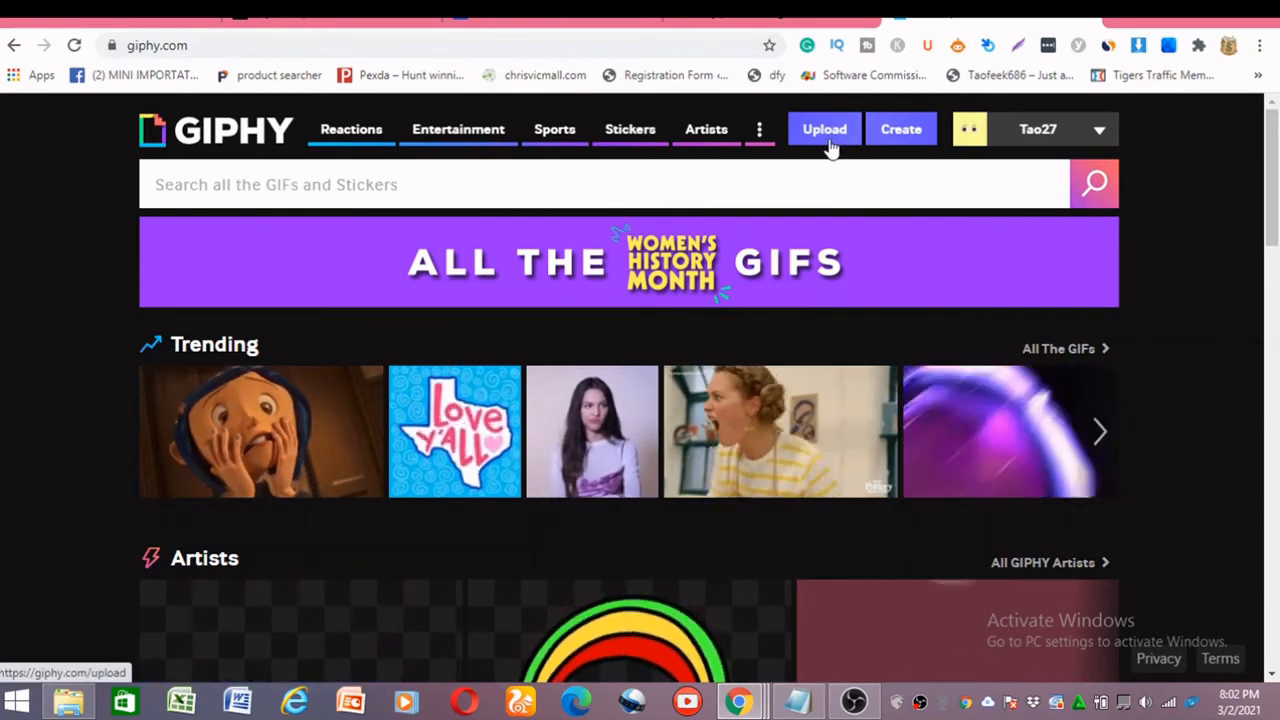
Start a GIF upload on GIPHY with the file "amazon gif image", searching the Downloads folder for "GI".
click(828, 143)
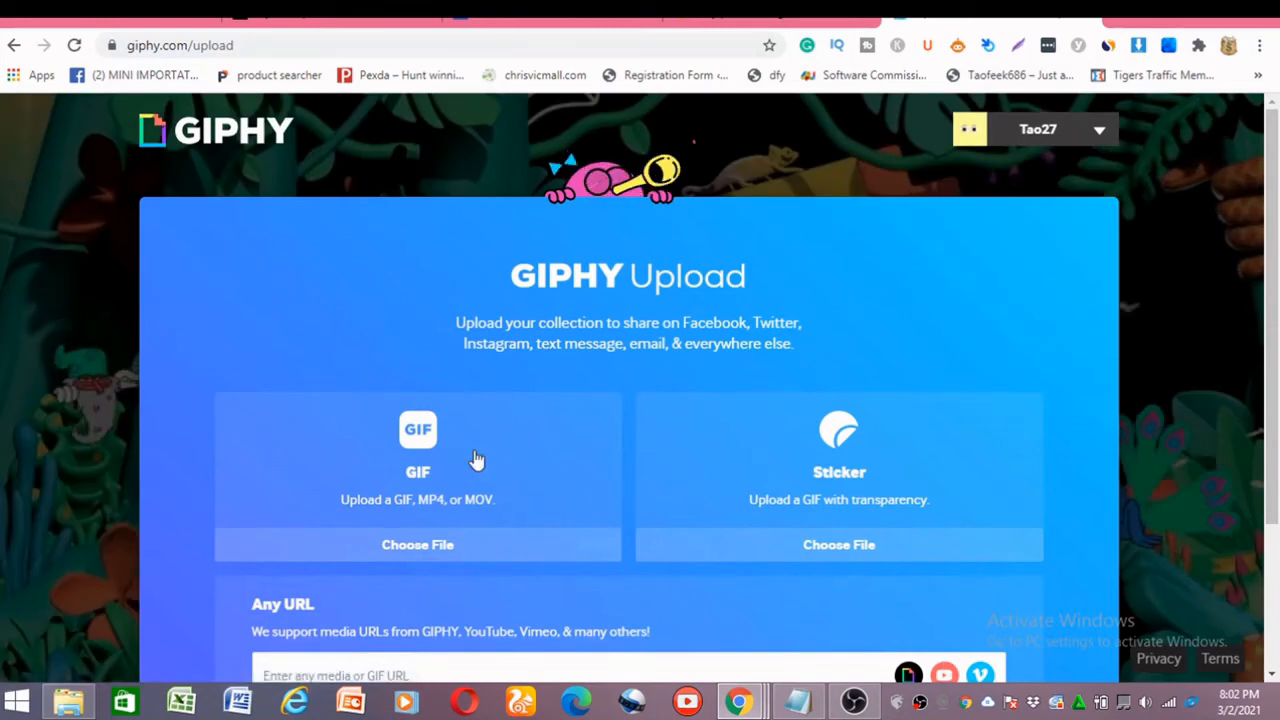
click(428, 487)
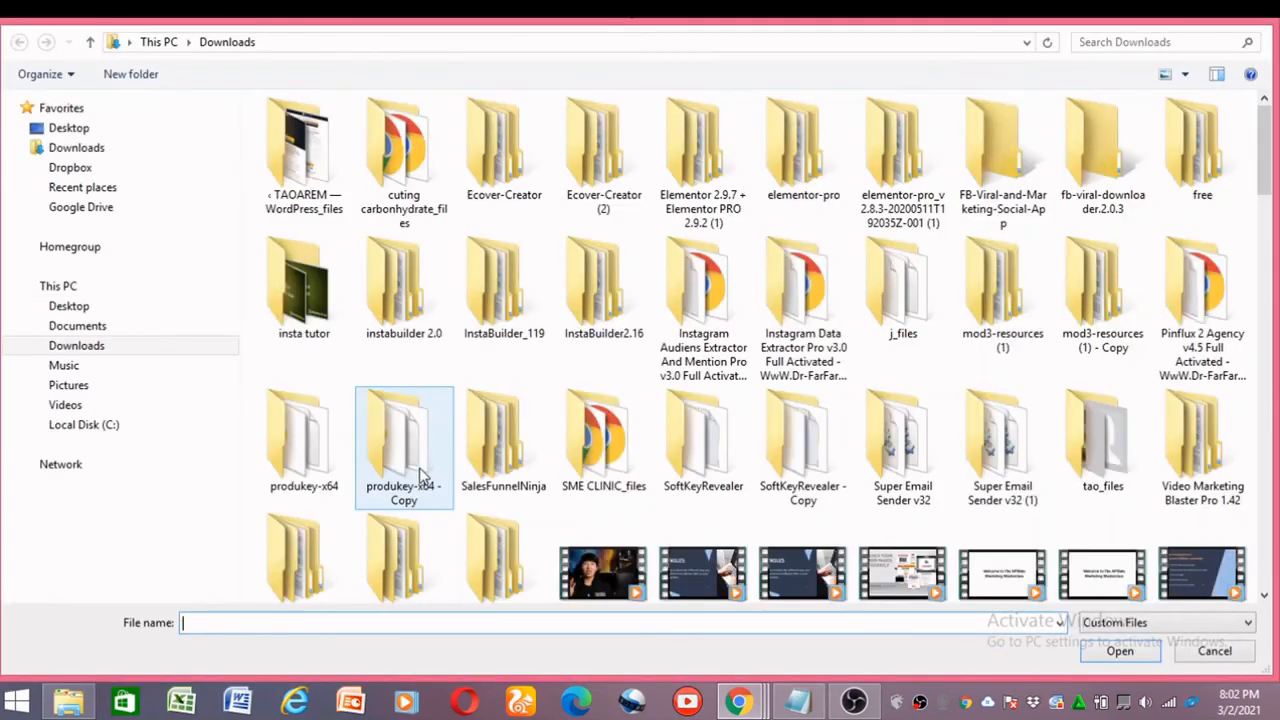
click(1149, 38)
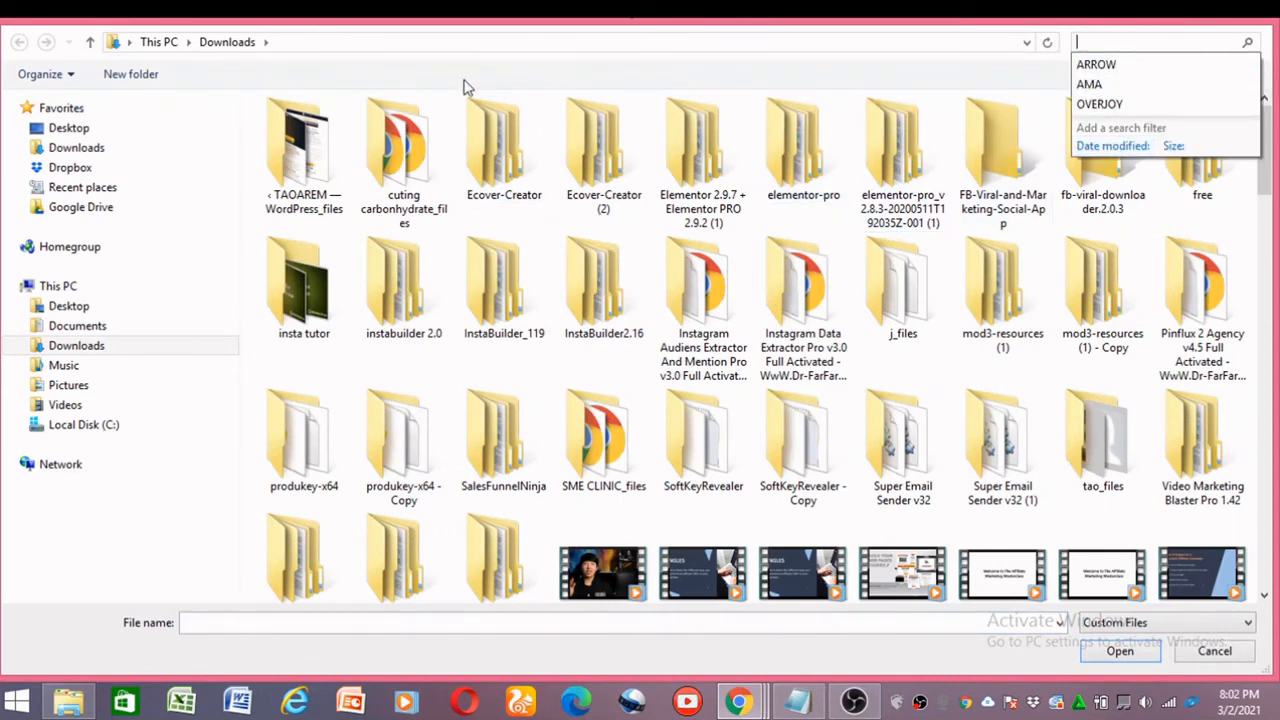
text(A)
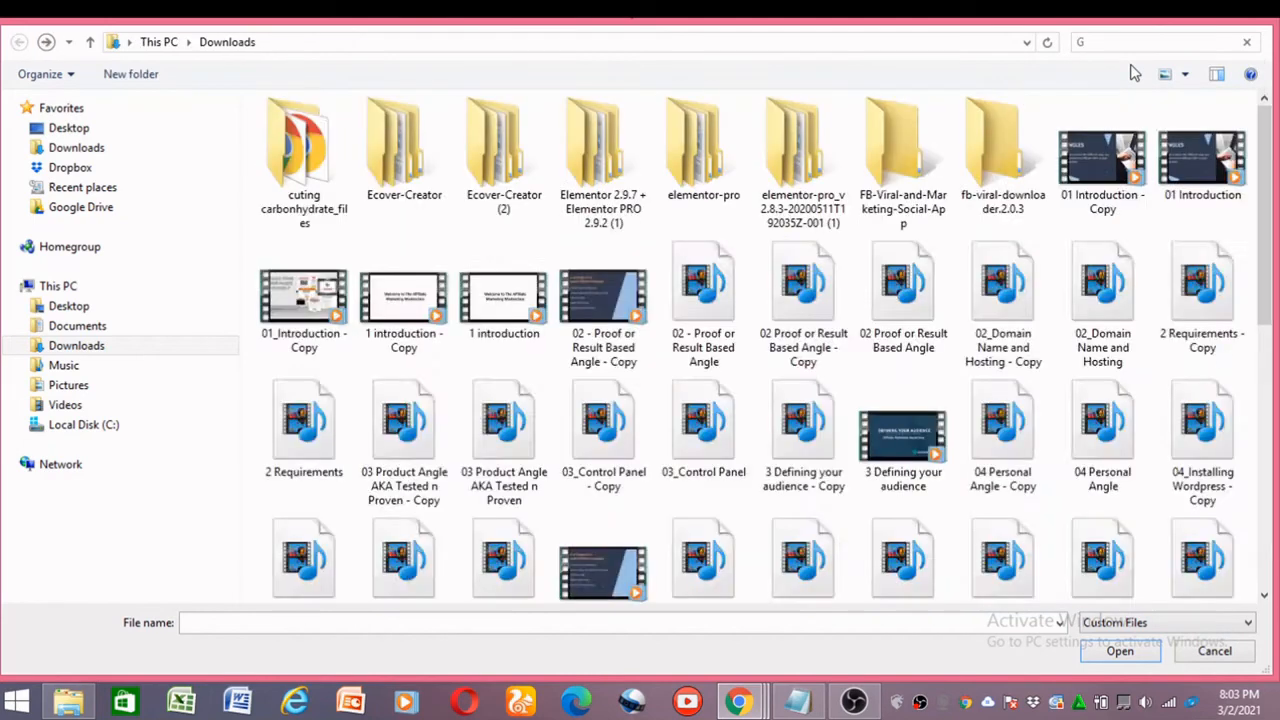
key(BackSpace)
text(GI)
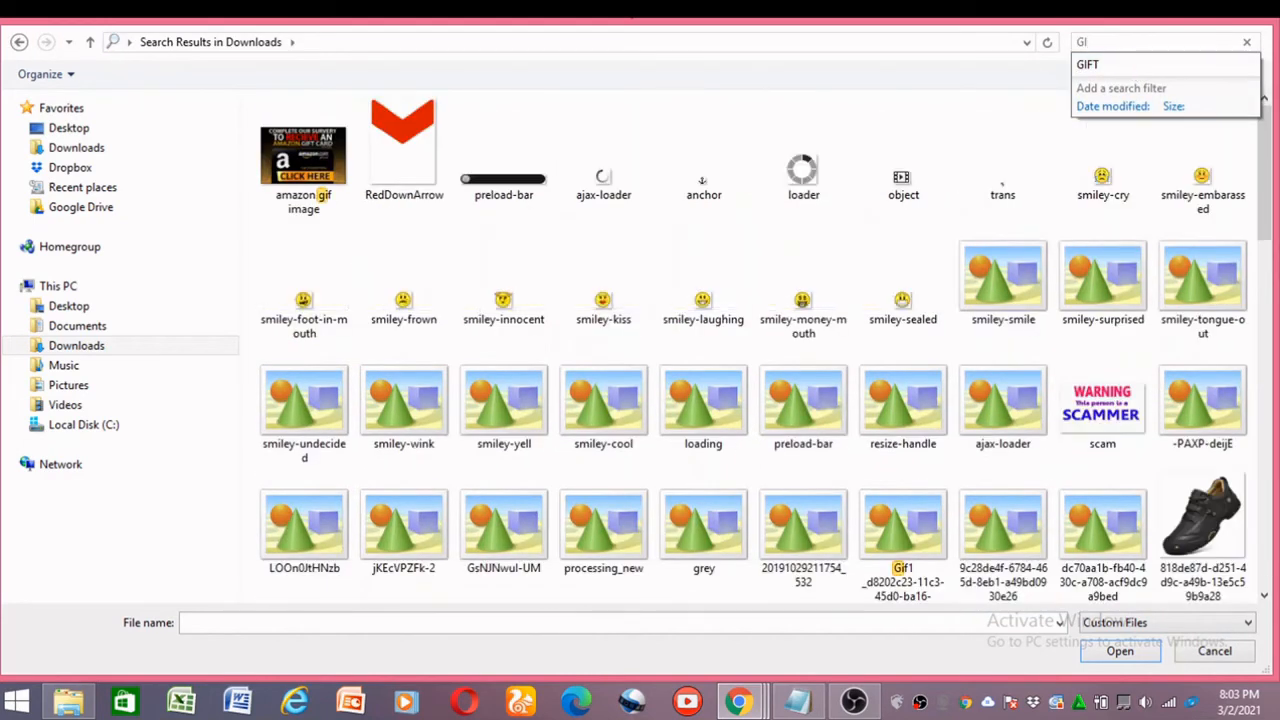
click(287, 143)
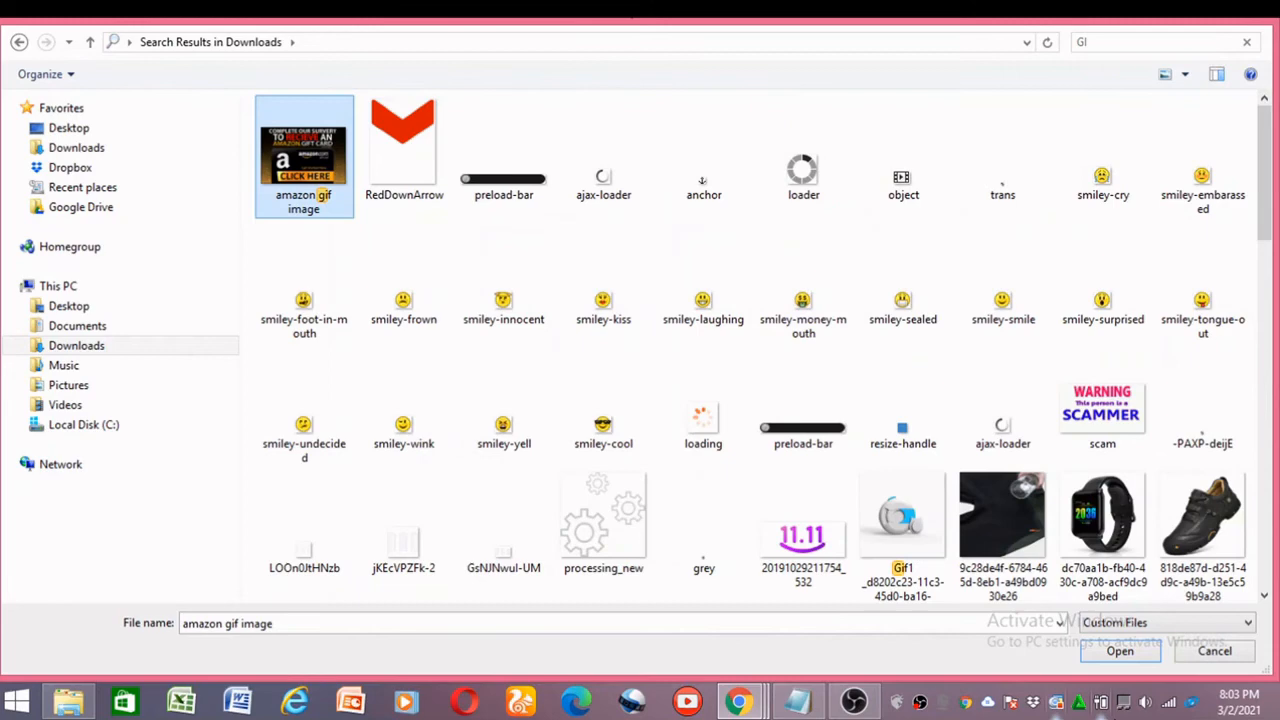
click(1120, 652)
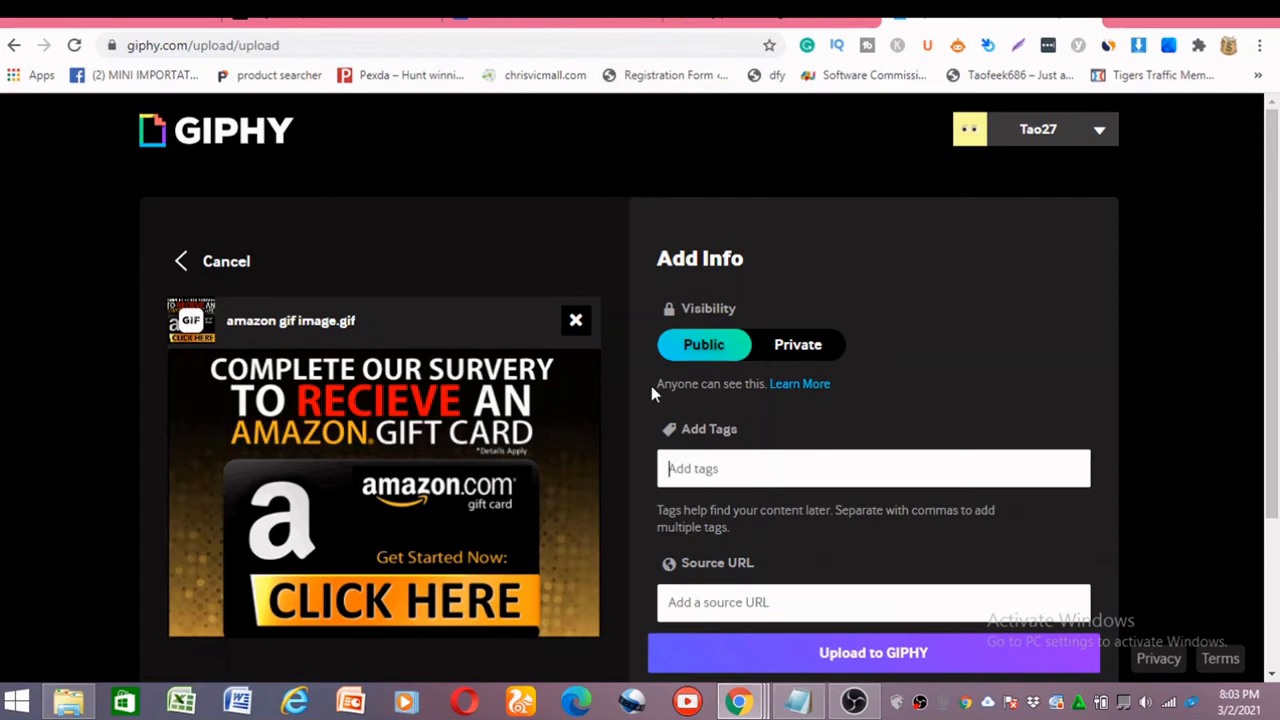
Tag the Amazon gift card GIF with GIVEAWAY, GIFTCARD, FREEGIFTCARD and AMAZONGIFTCARD.
mouse_move(988, 141)
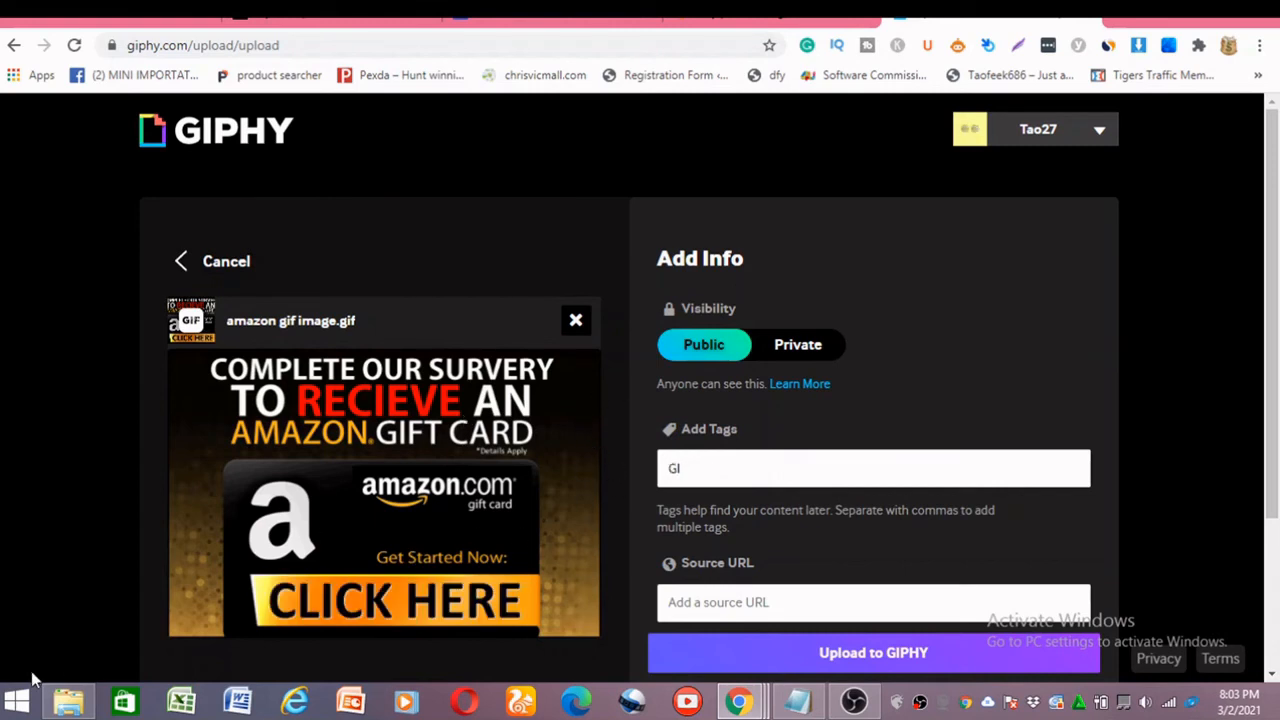
text(A)
key(BackSpace)
key(BackSpace)
text(EAW)
text(AY.GIFTCAR)
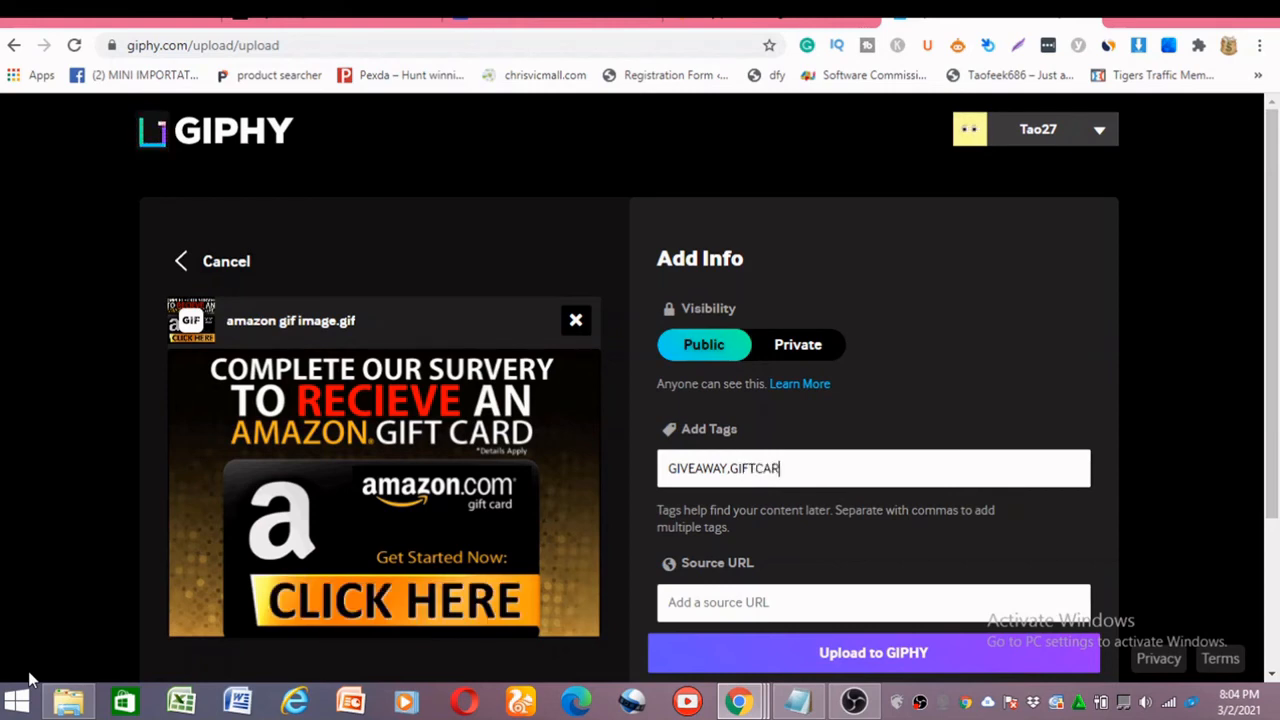
text(D,FREE)
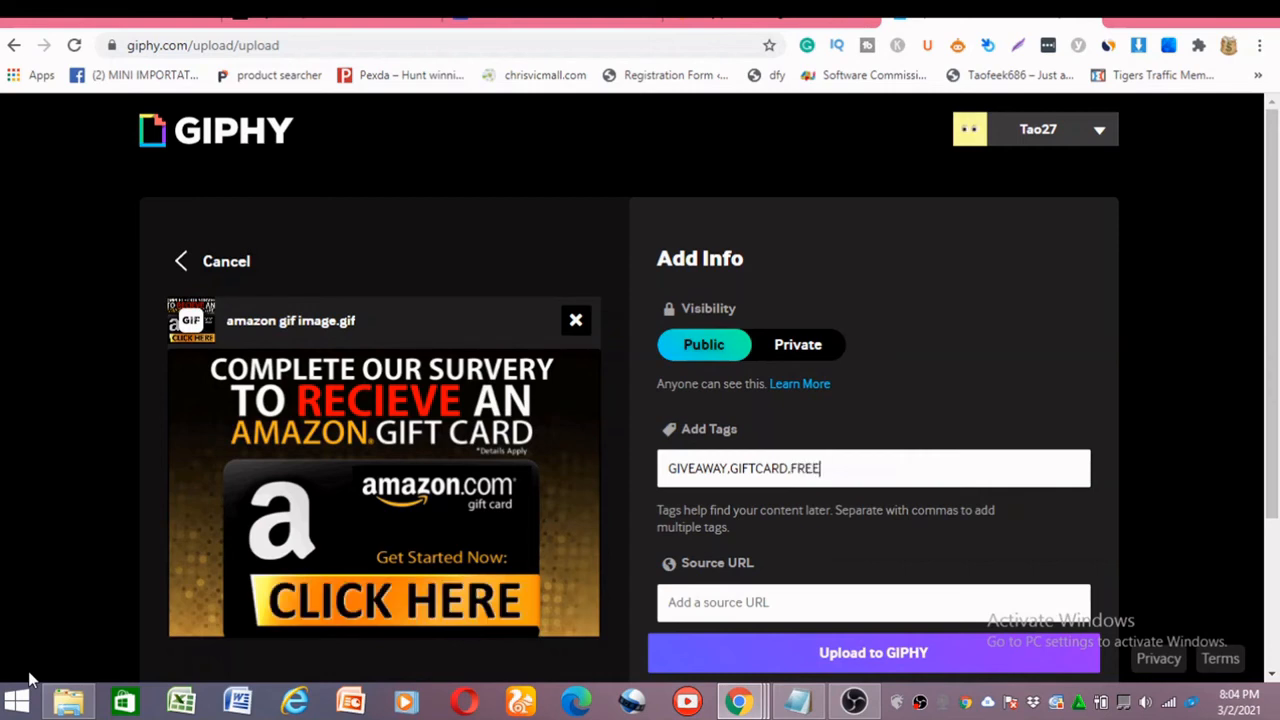
text(IFT)
text(G)
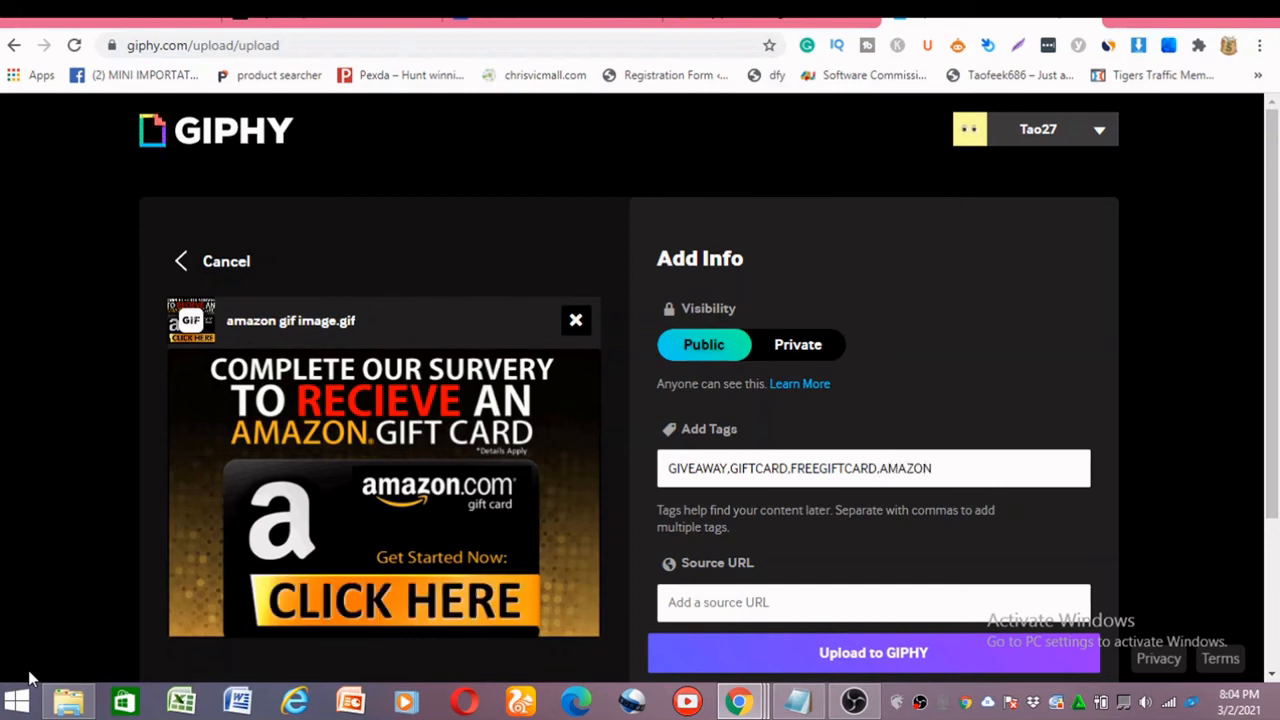
text(FTCARD,)
Return to the Bitly page of the FREE GIFT CARD short link to get the GIF's source URL.
scroll(790, 460, down, 2)
scroll(770, 400, down, 1)
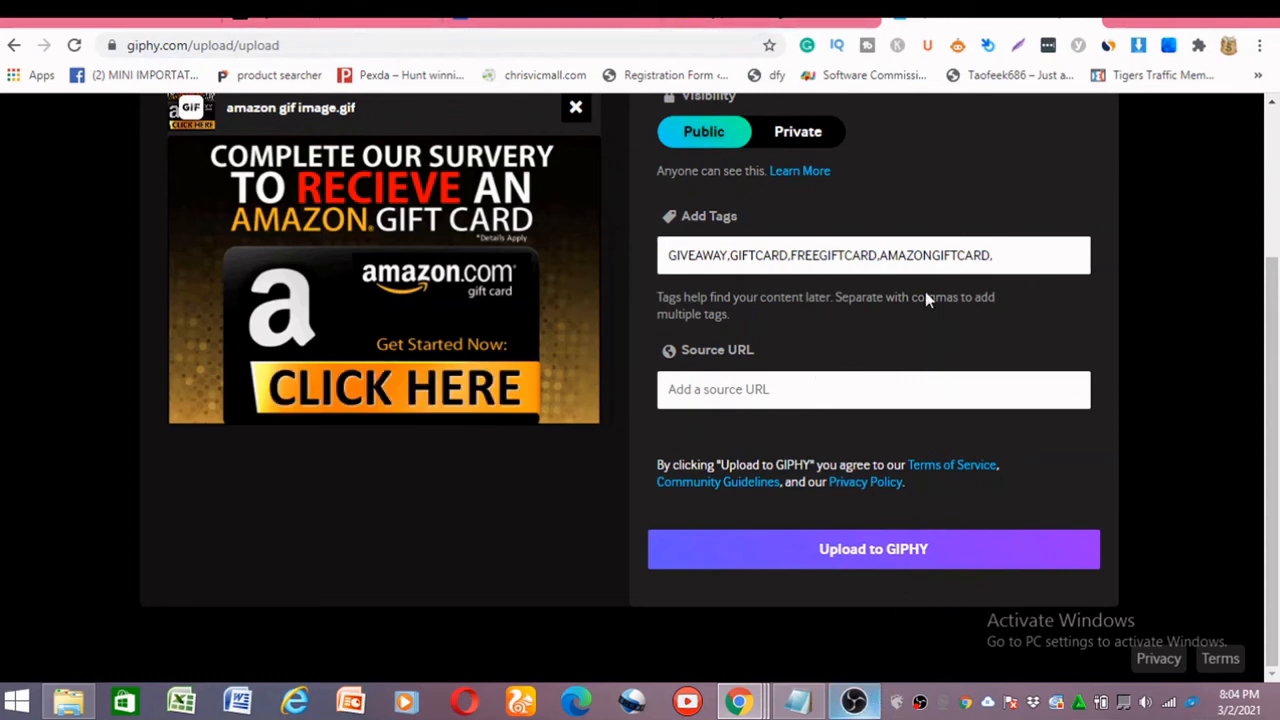
click(733, 17)
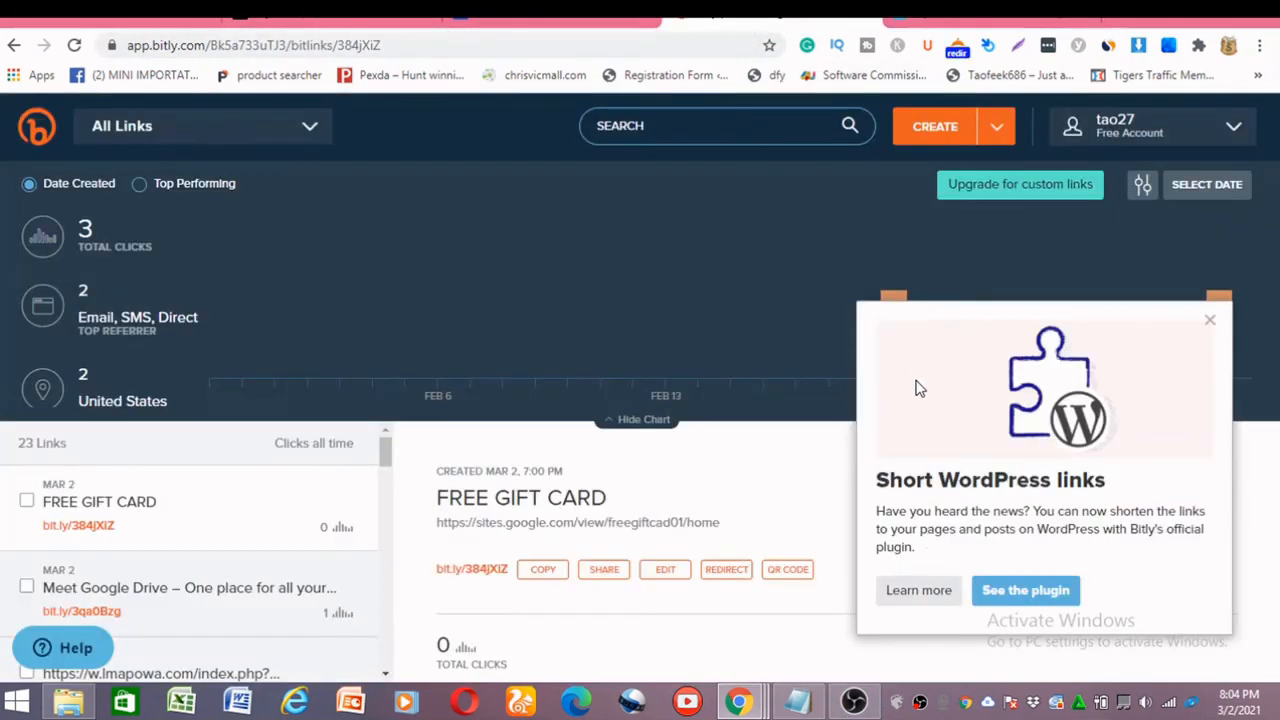
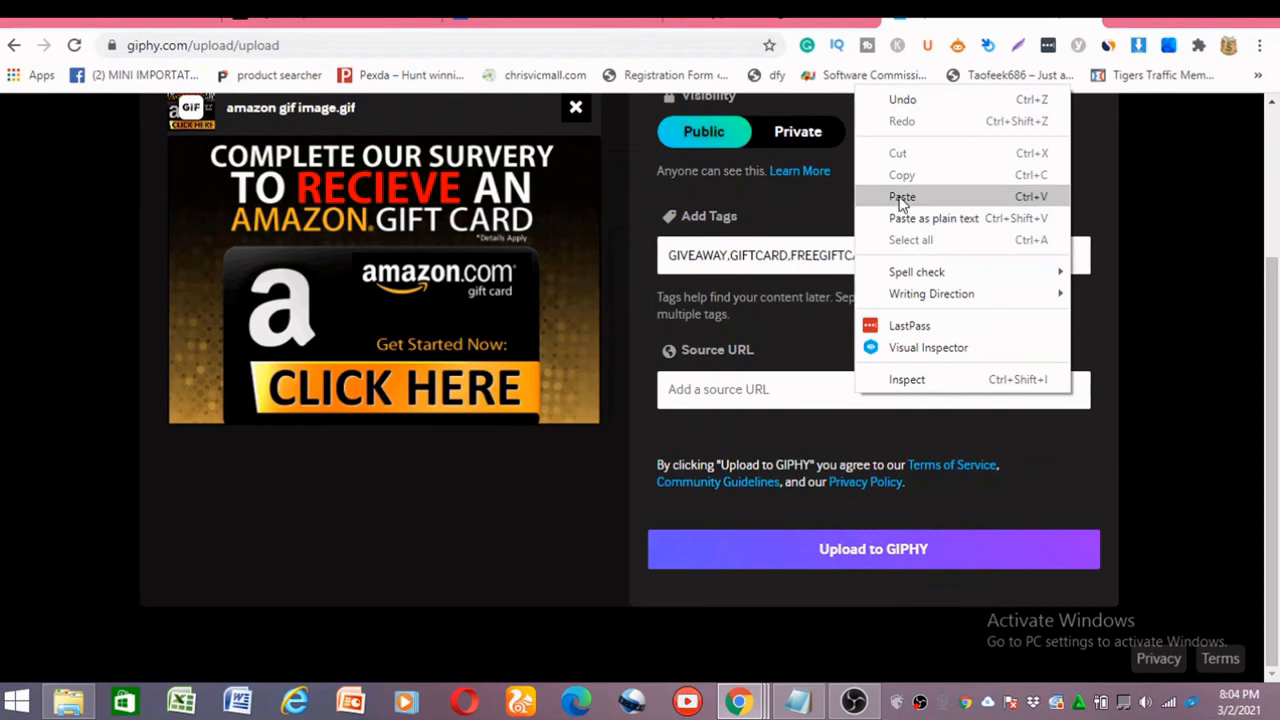
click(895, 196)
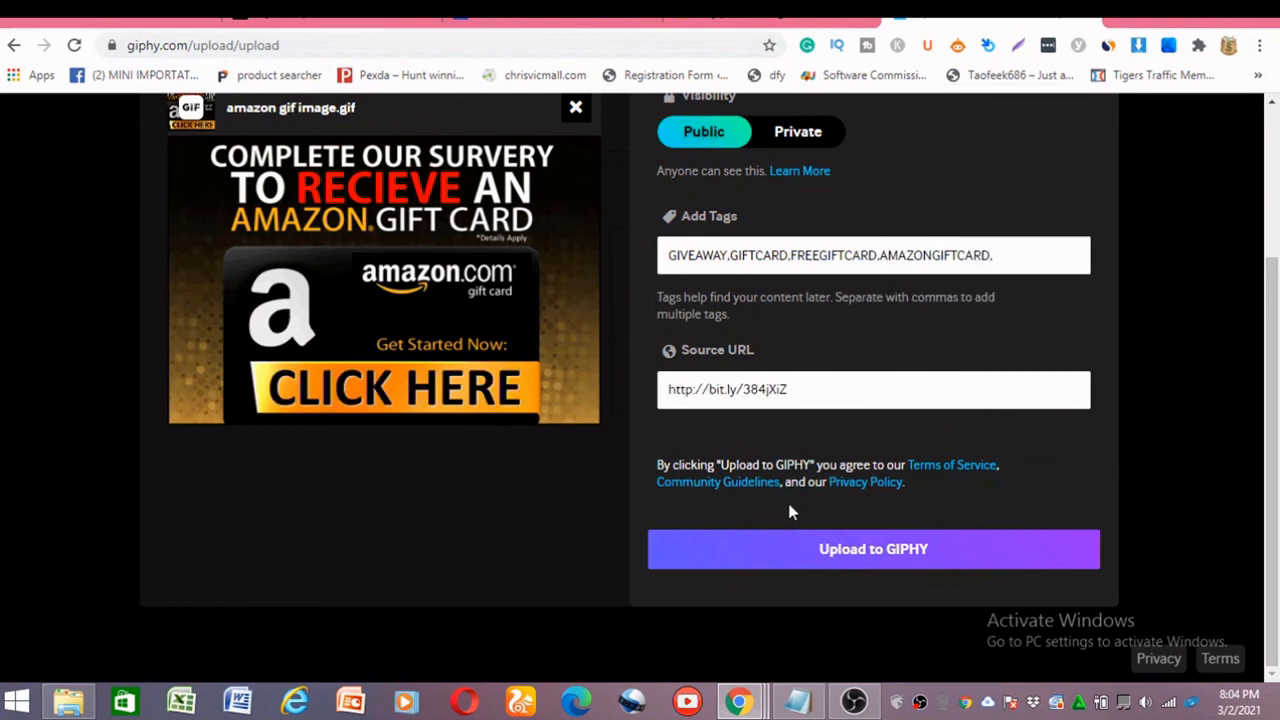
click(855, 563)
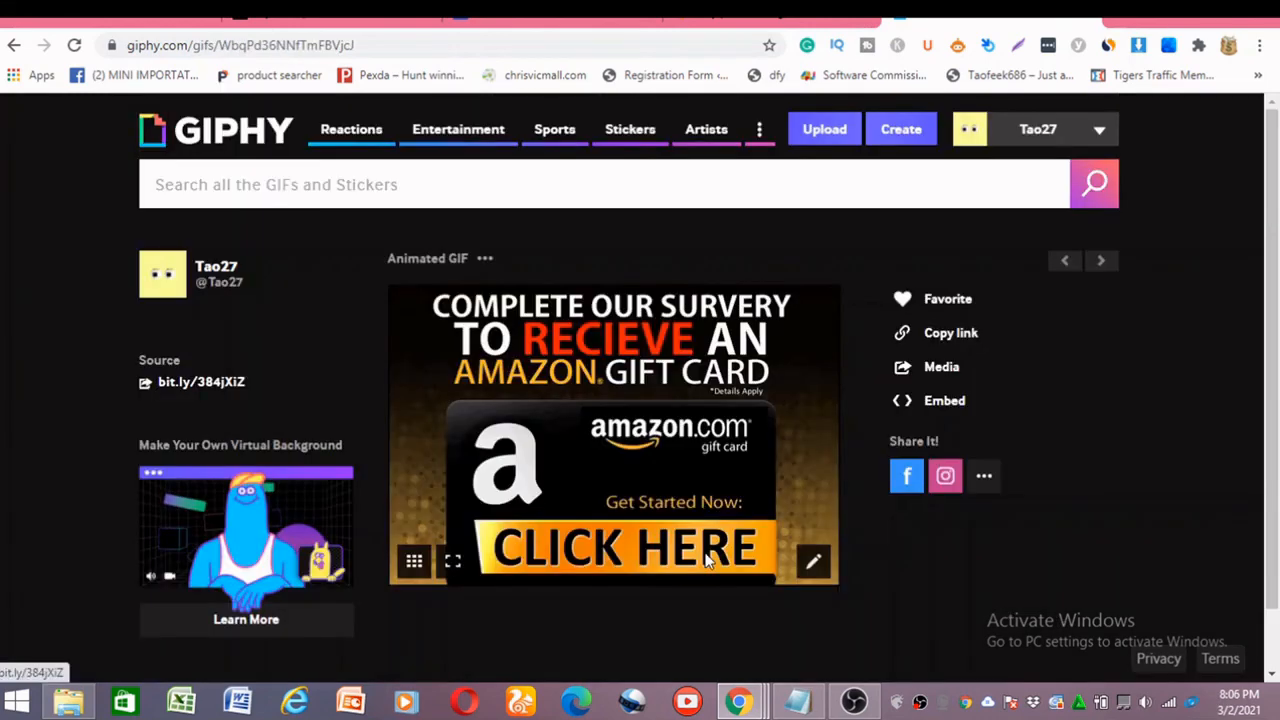
Test the uploaded GIF's bit.ly source link and the landing page's GET ACCESS NOW !!! link, closing the offer page and returning to the landing page.
scroll(672, 290, down, 2)
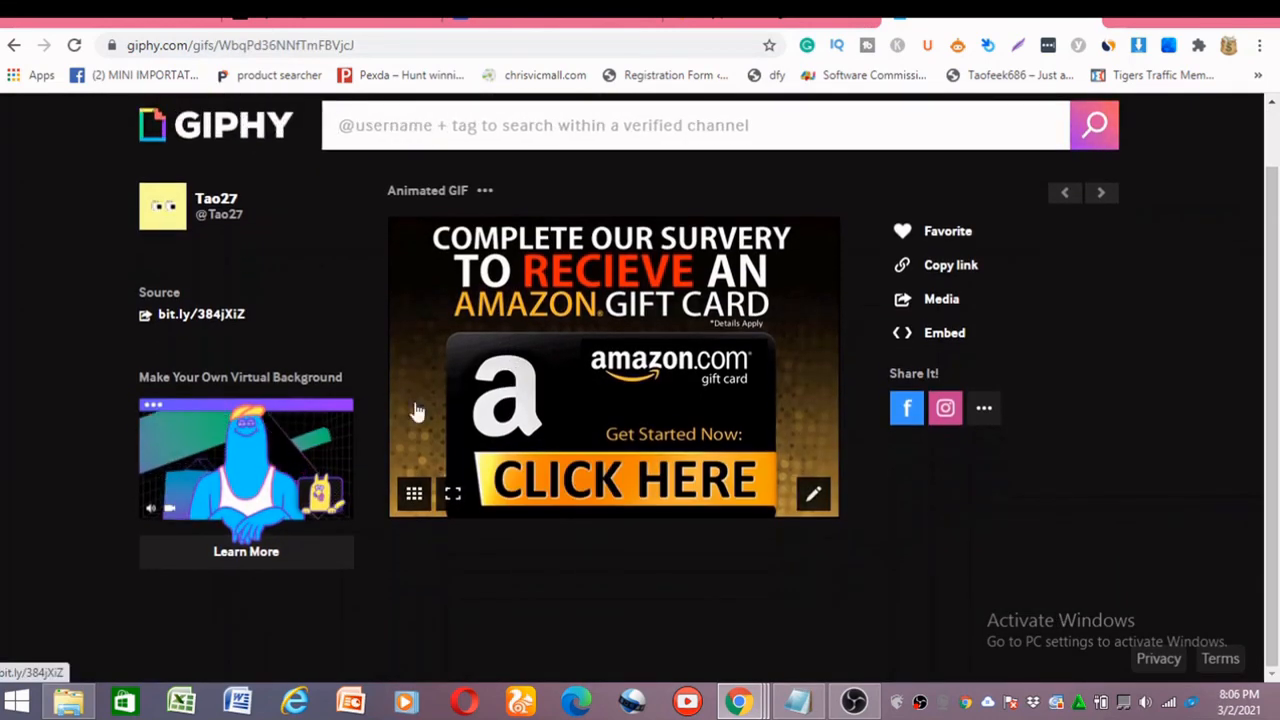
scroll(741, 387, up, 2)
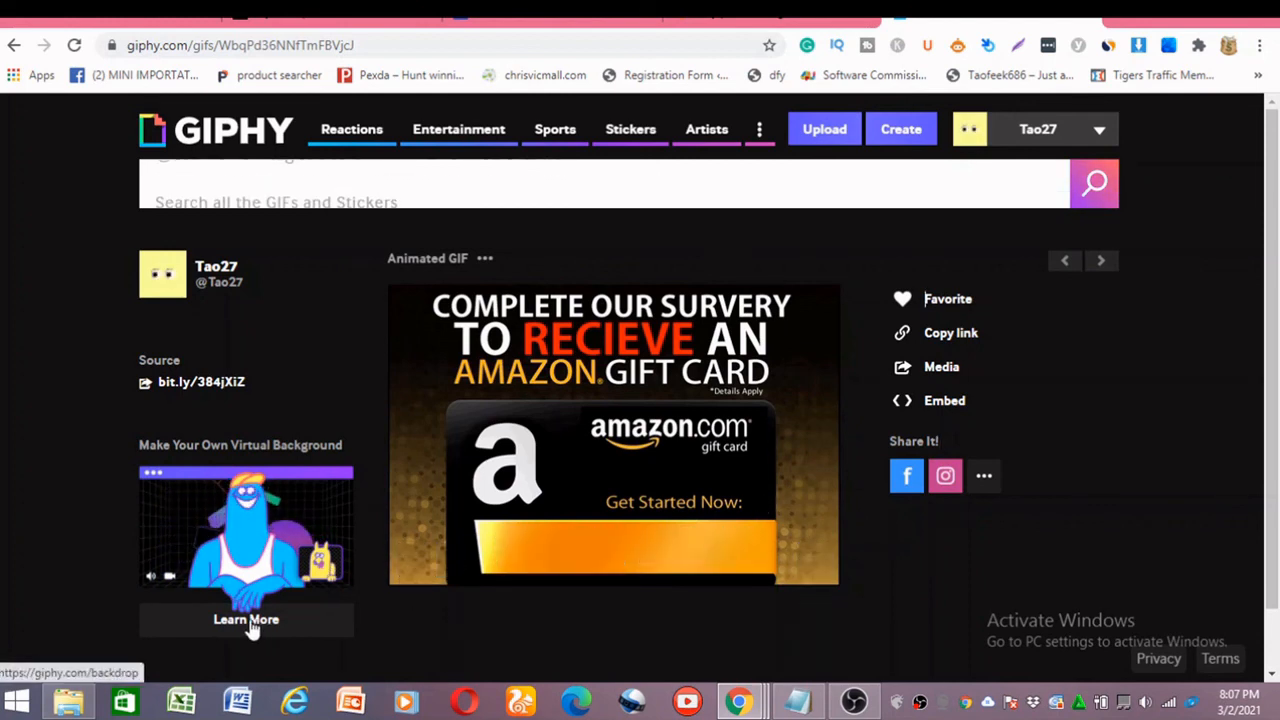
mouse_move(1038, 129)
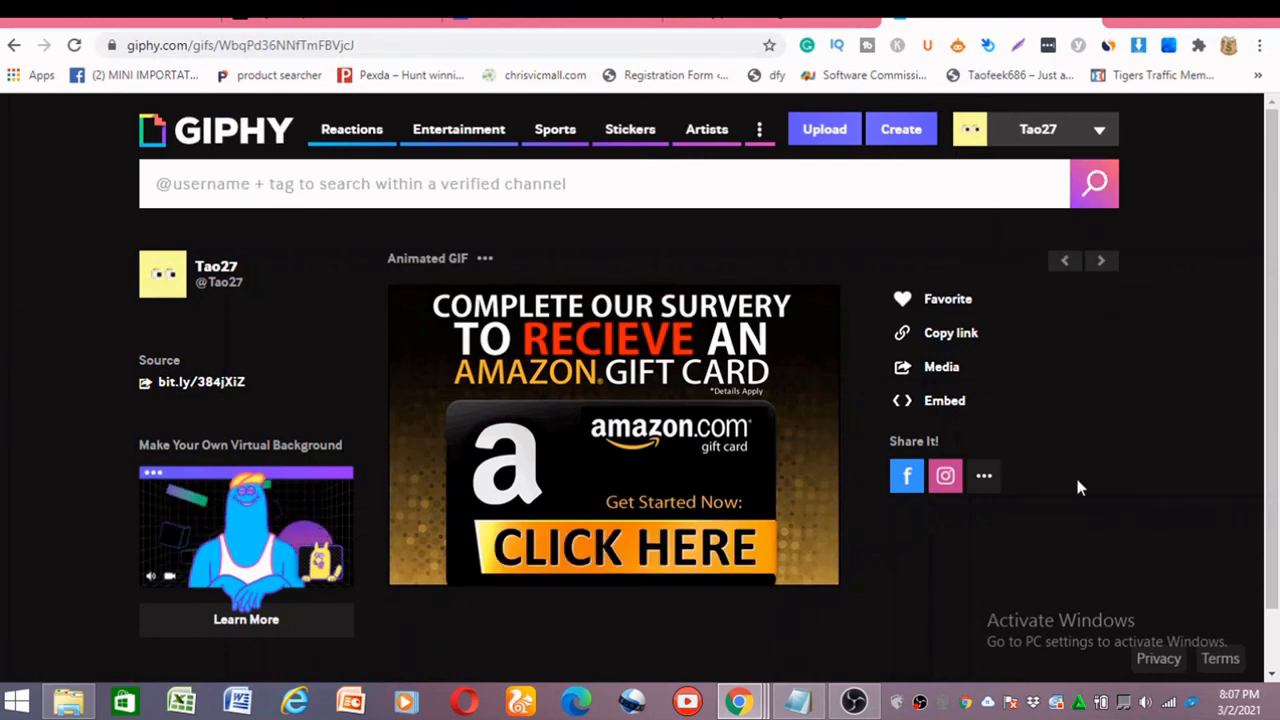
click(219, 384)
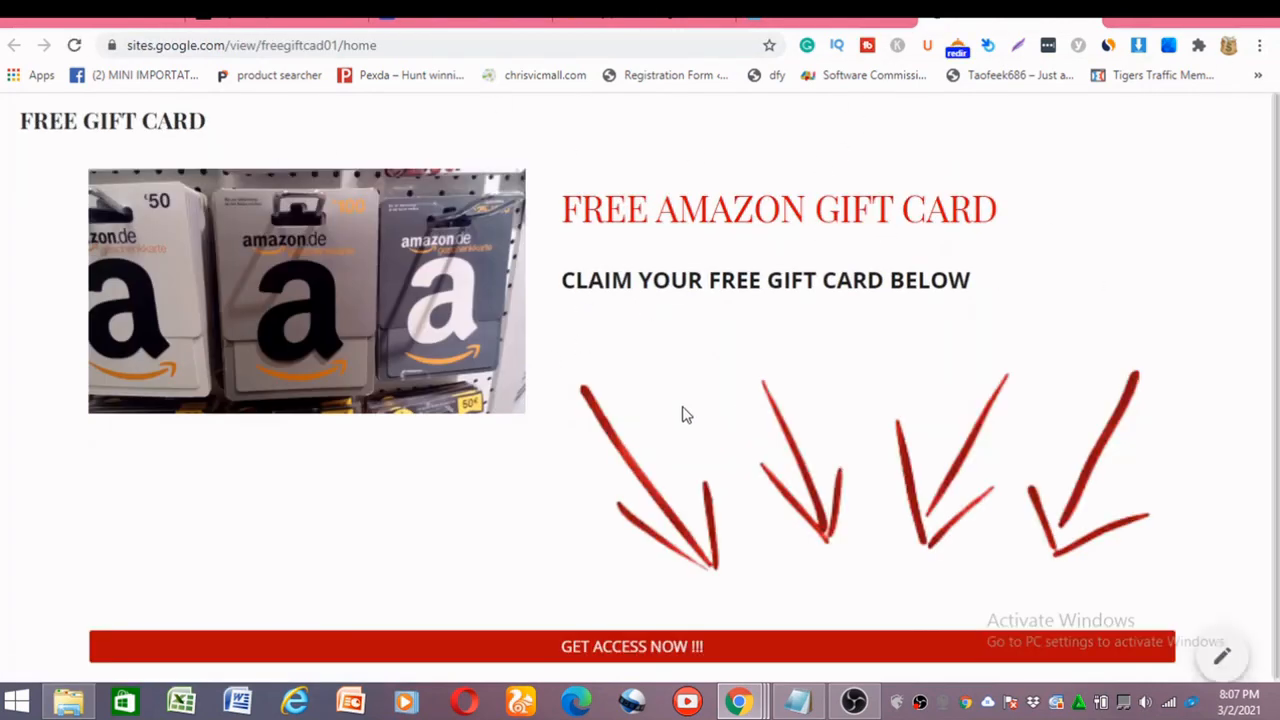
click(675, 651)
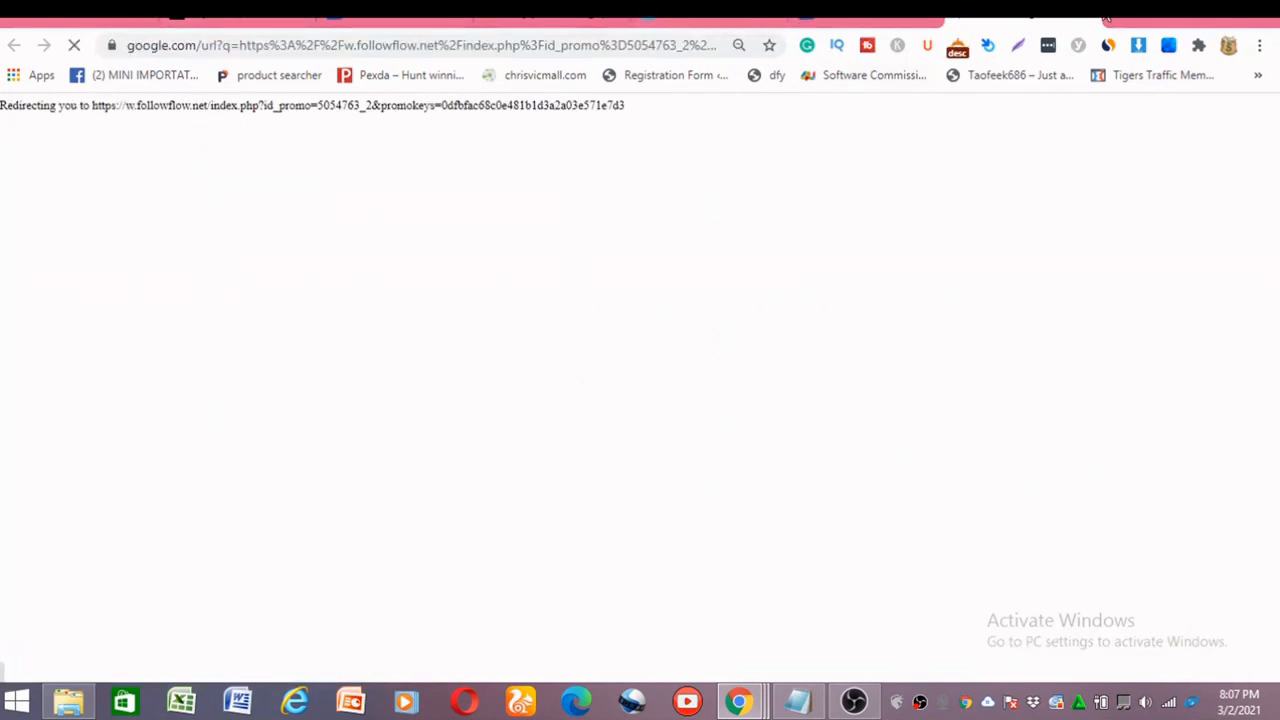
click(1093, 20)
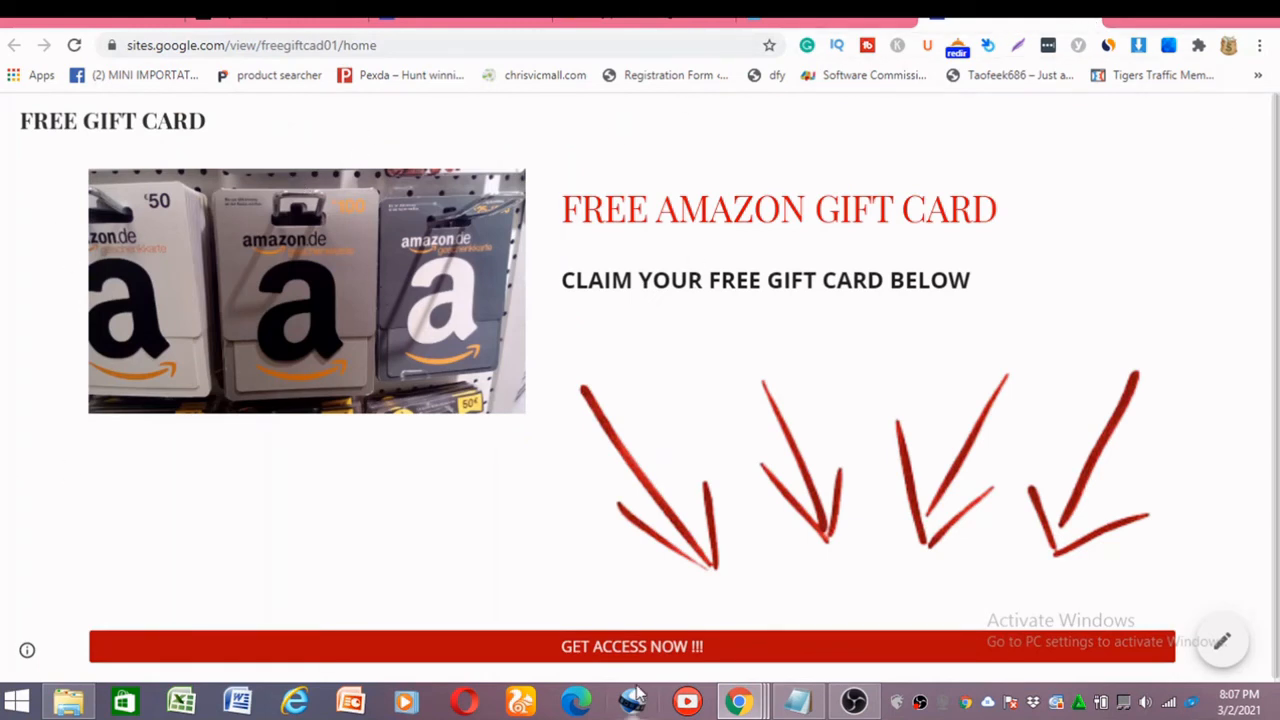
scroll(398, 238, down, 1)
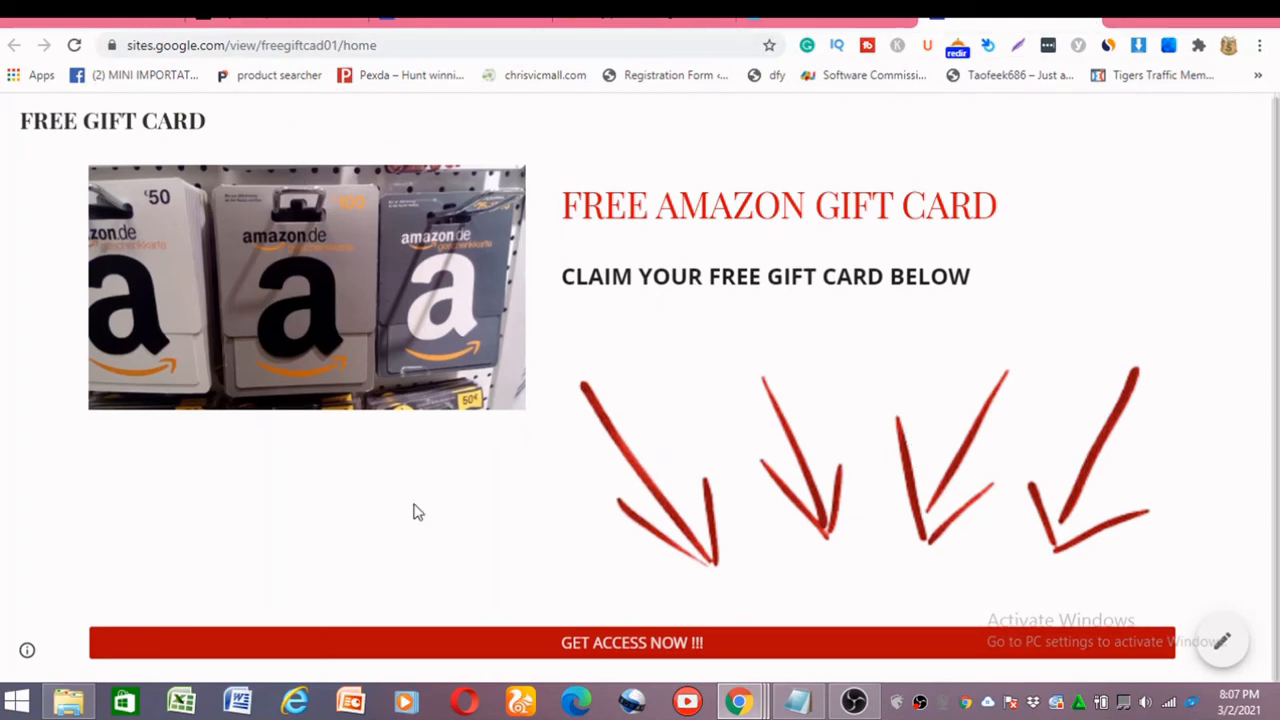